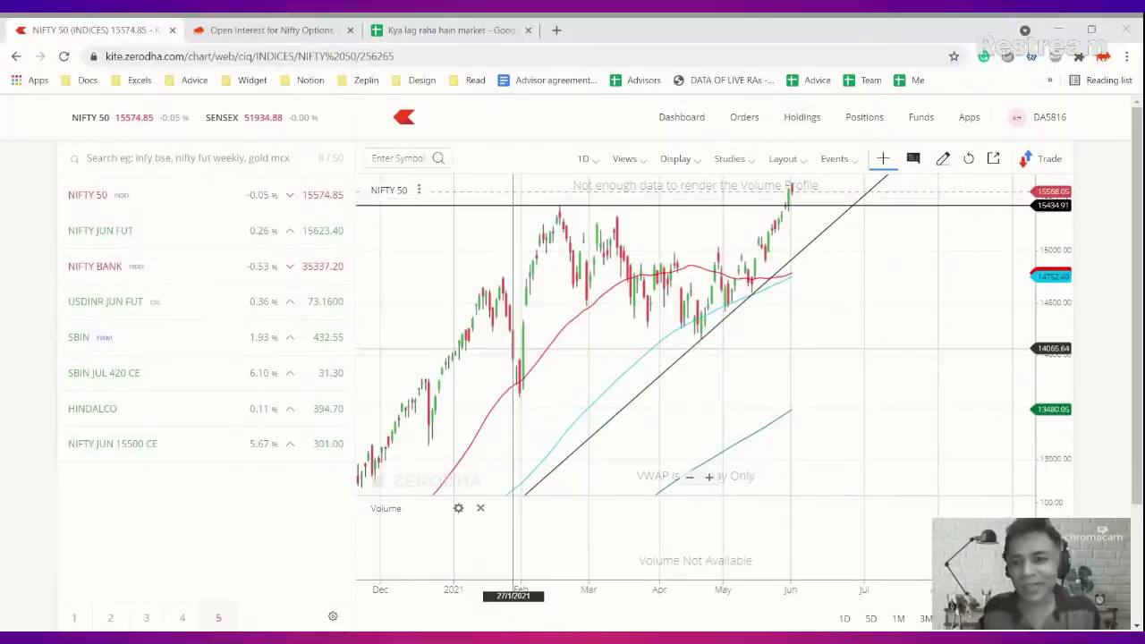
- Zoom the NIFTY 50 chart out and back in, then pop it out into a full-page Kite Chart tab
scroll(590, 331, up, 3)
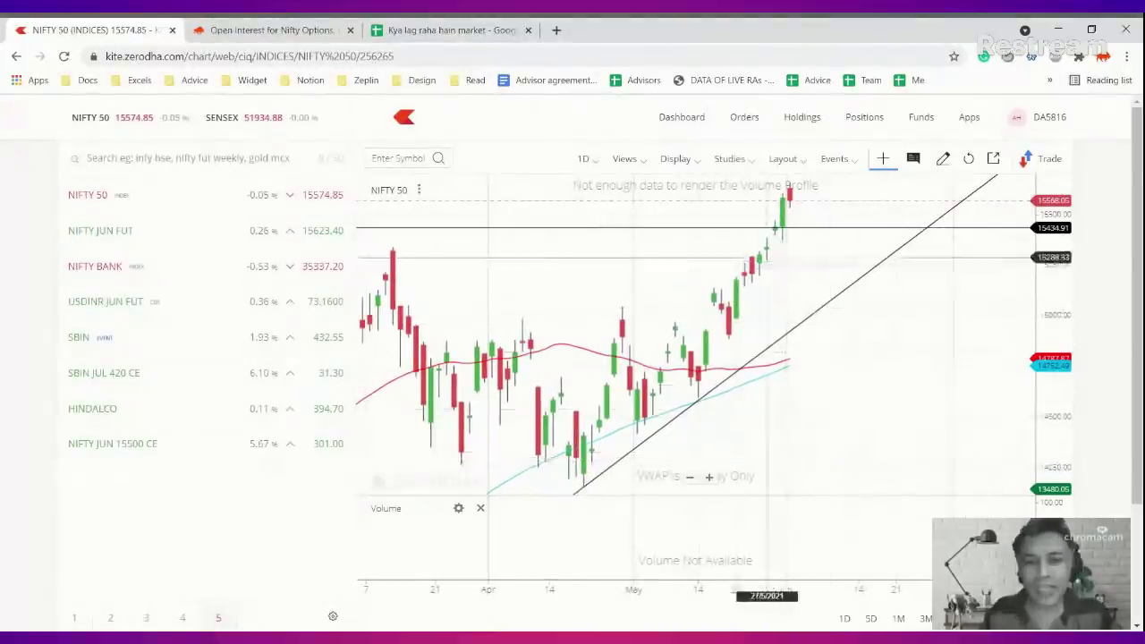
scroll(765, 258, down, 2)
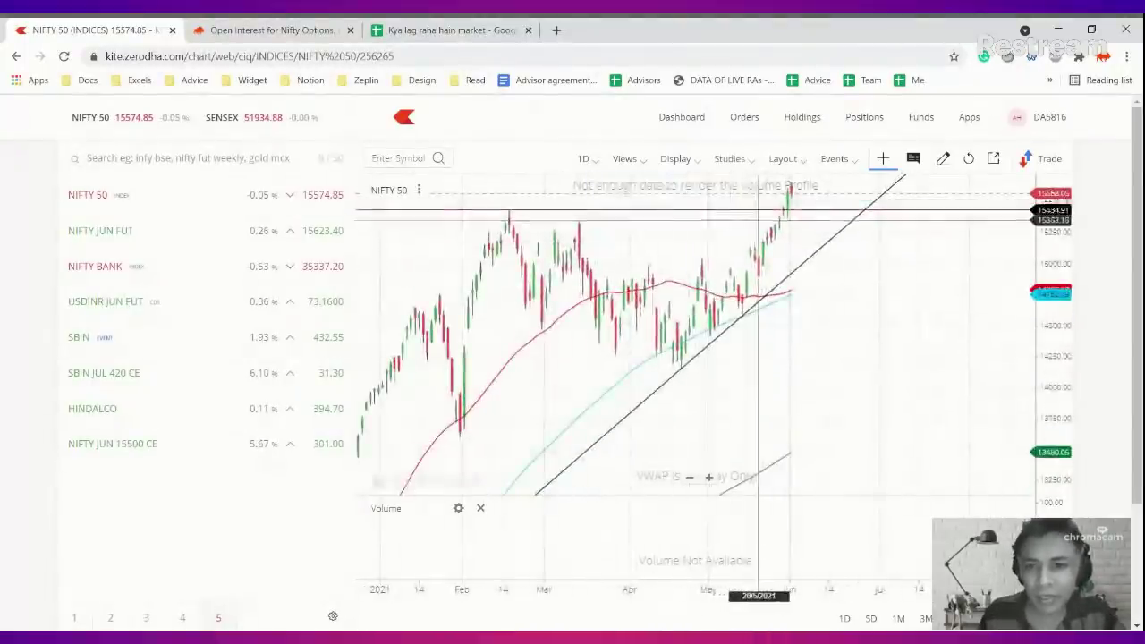
scroll(770, 228, up, 3)
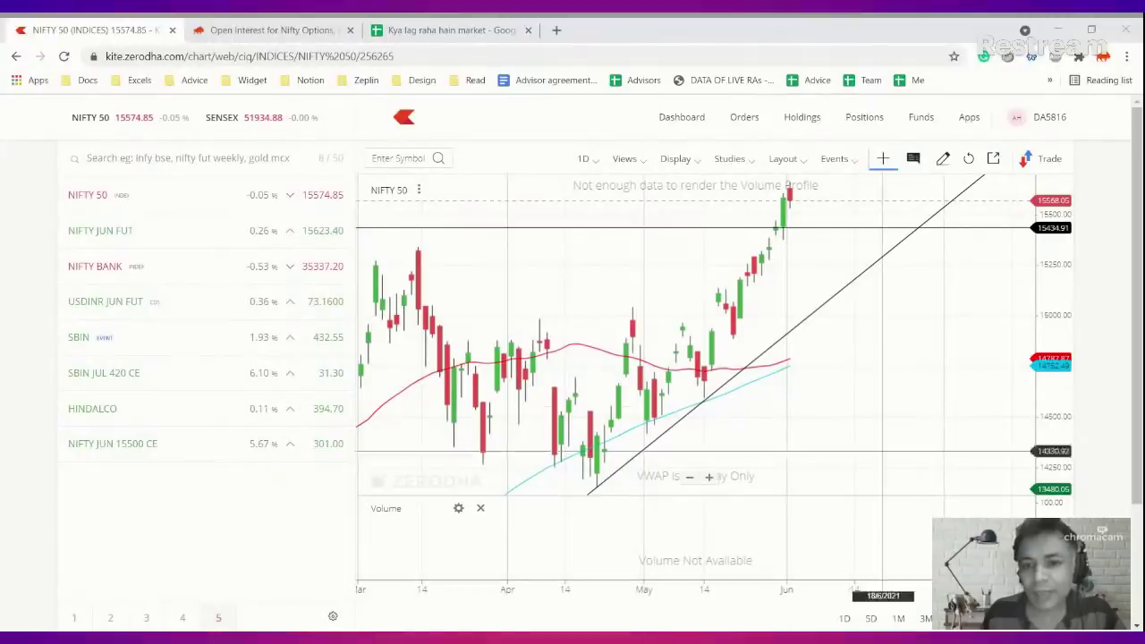
click(1110, 364)
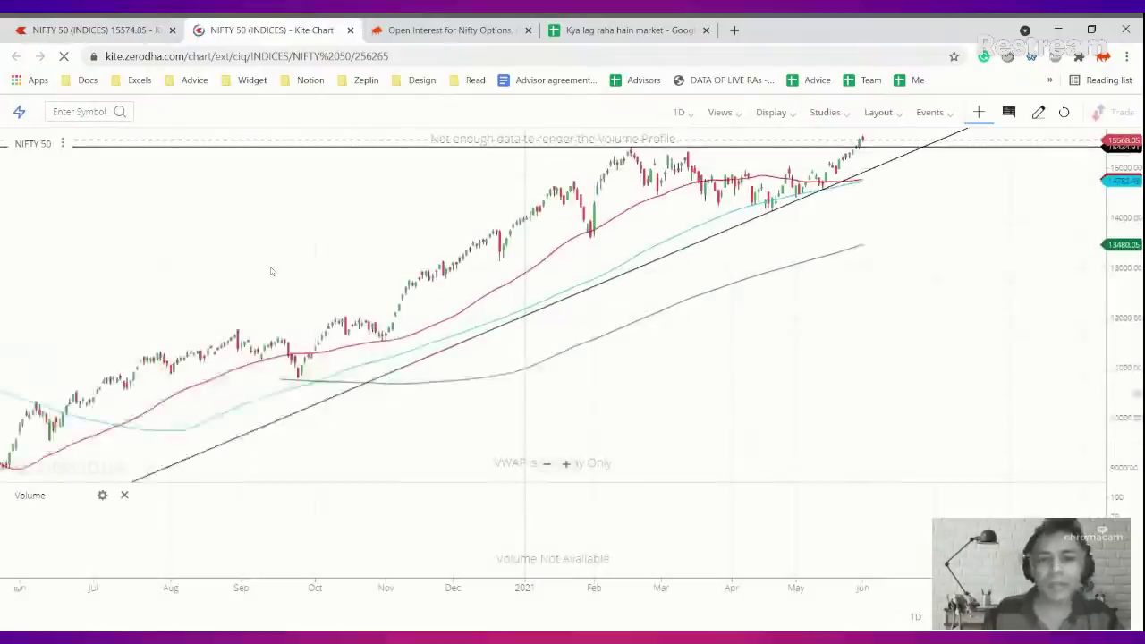
- Zoom the full-page NIFTY 50 chart until the time axis spans March to June
scroll(797, 260, up, 5)
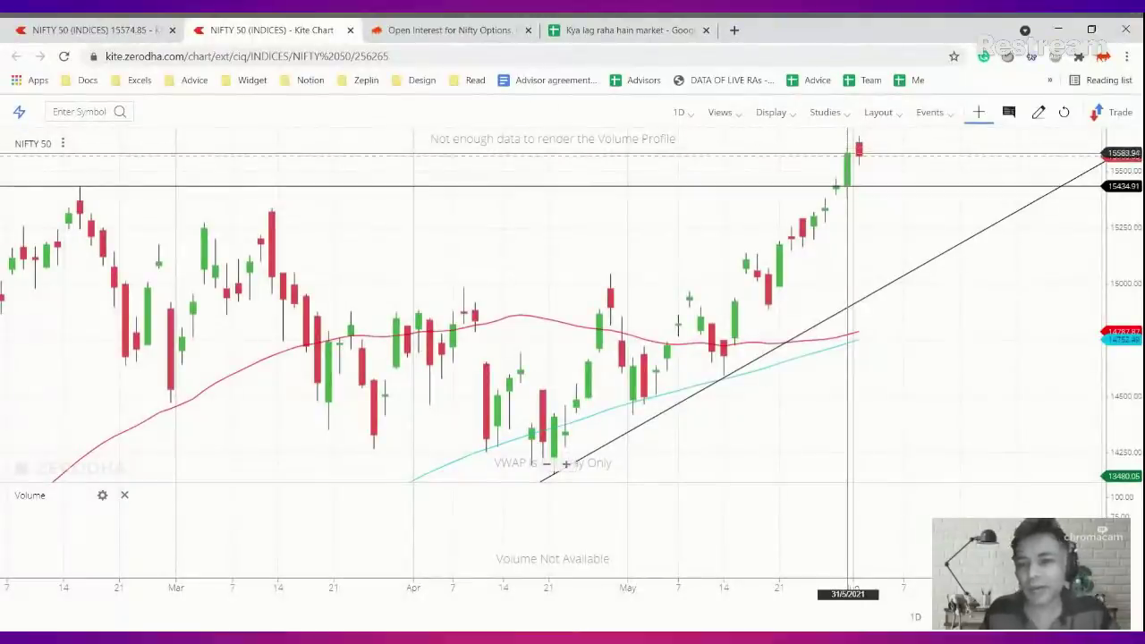
scroll(833, 152, down, 2)
scroll(855, 159, up, 3)
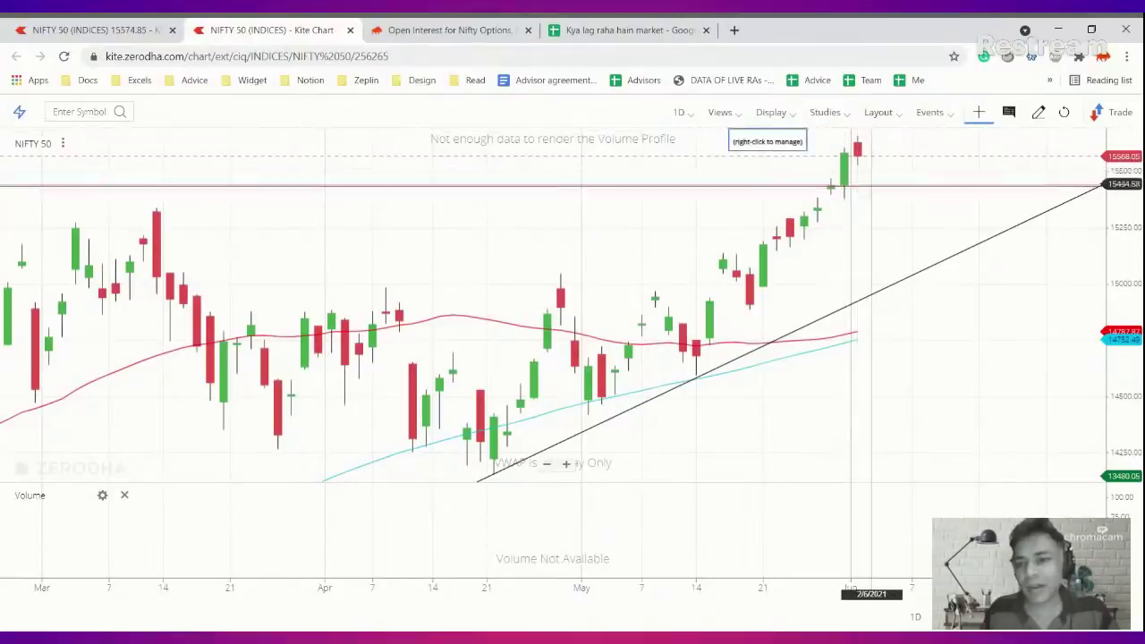
- Draw a horizontal level at the top candle's high and lower it to just above 15434.91
click(871, 154)
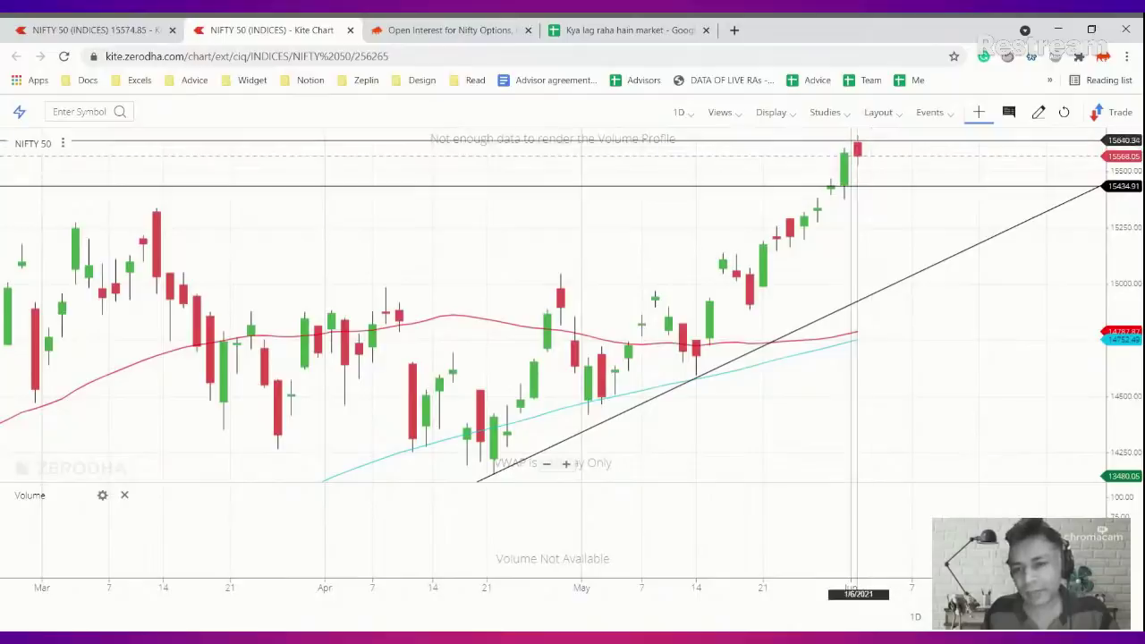
drag(857, 143, 872, 187)
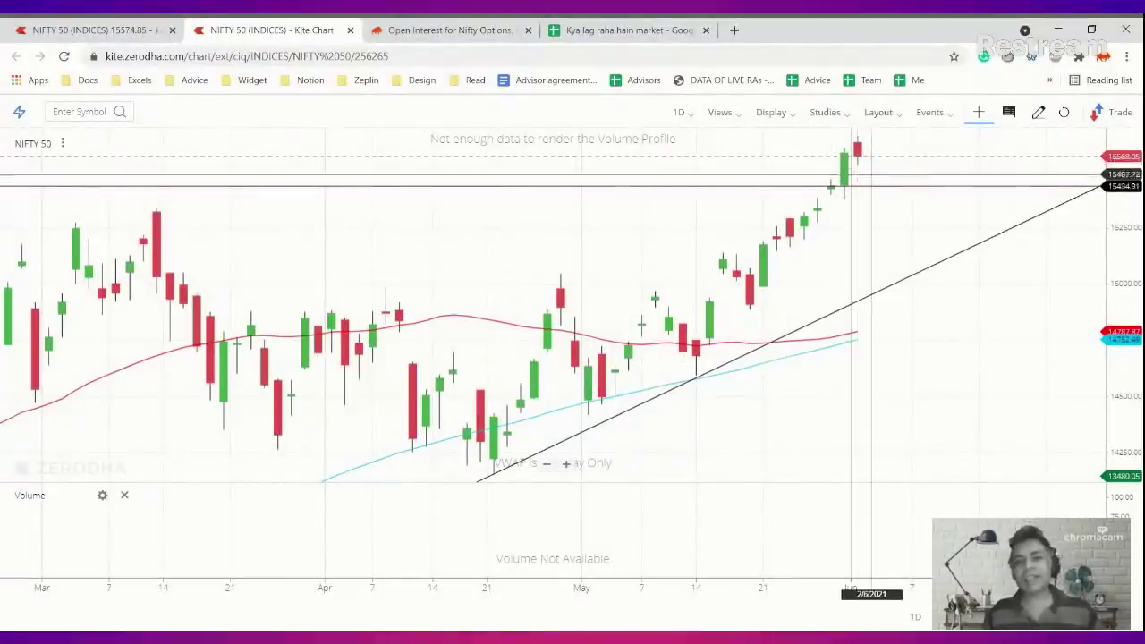
- Reveal the 1st June Chart note in B2 by resetting its text colour to black
click(686, 33)
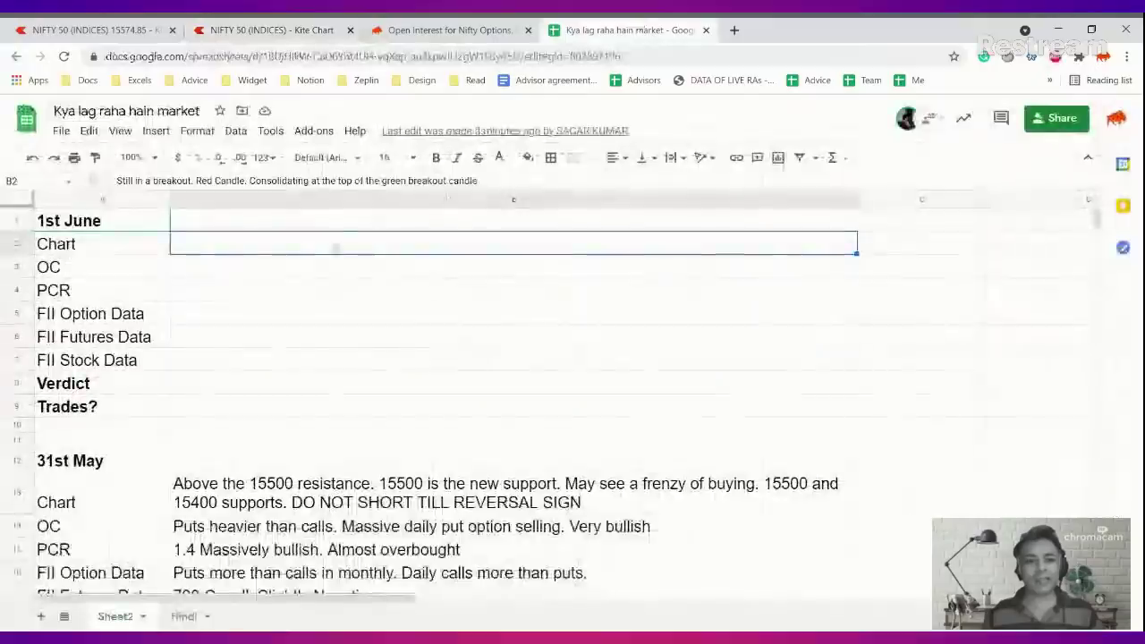
click(500, 160)
click(508, 209)
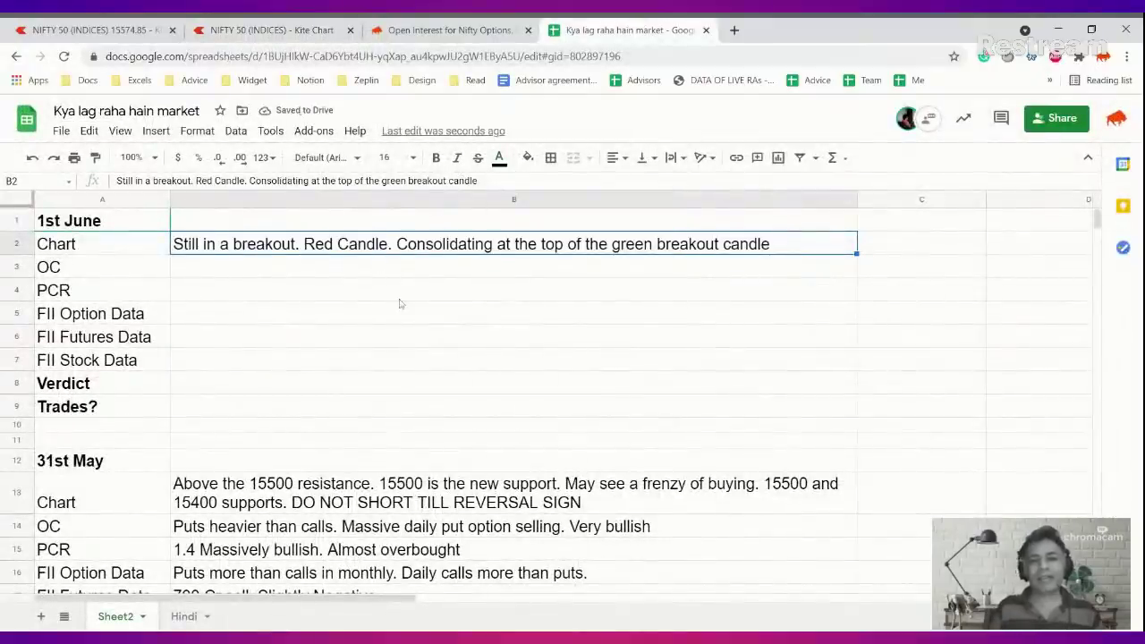
- Append '15500 is the support. Still buy on dips' to the Chart note and narrow column B
key(Return)
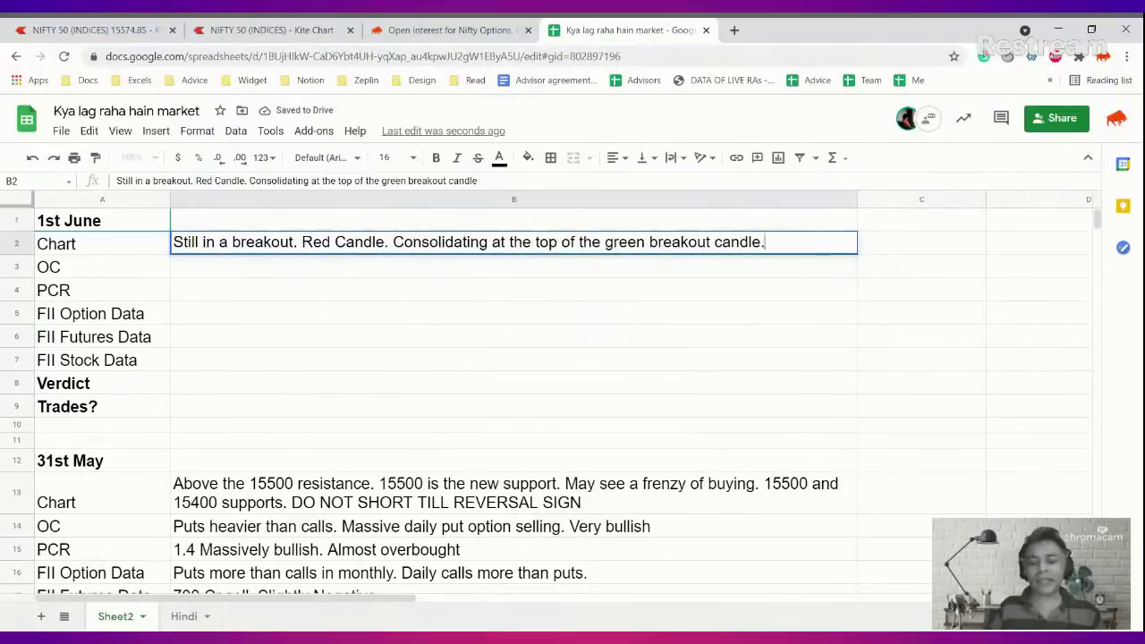
text(15500 is )
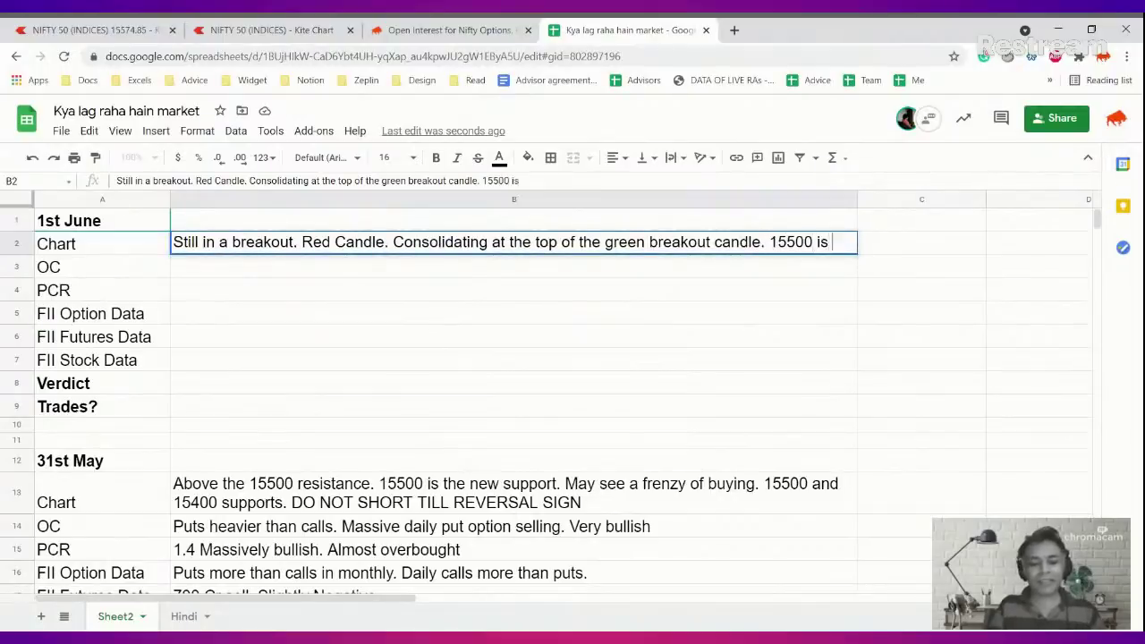
text(the support. S)
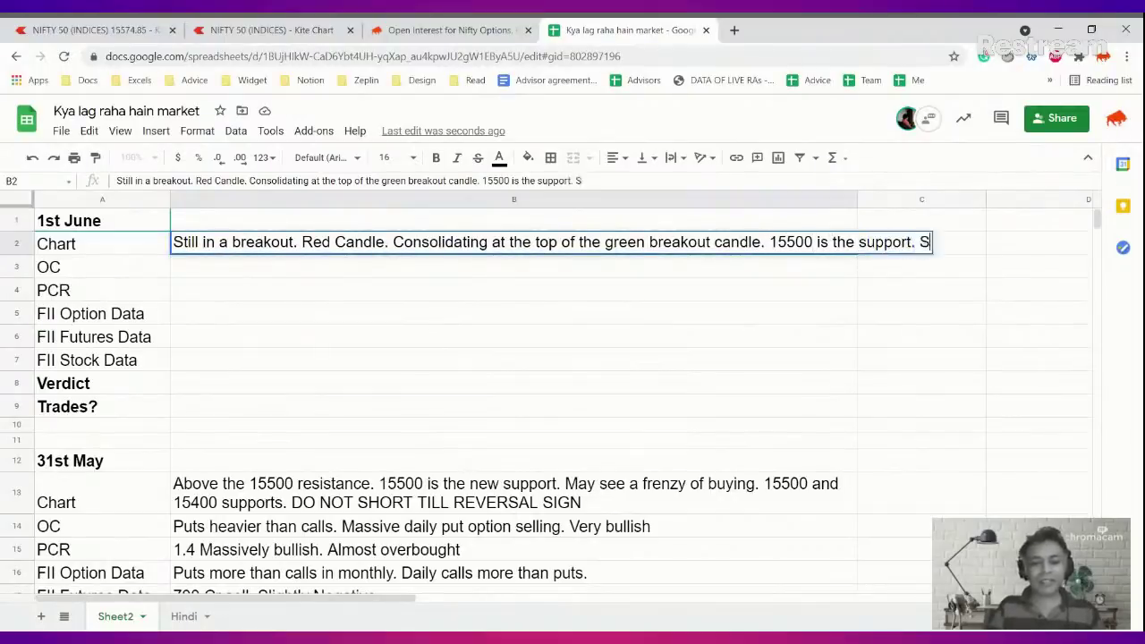
text(till buy on di[p)
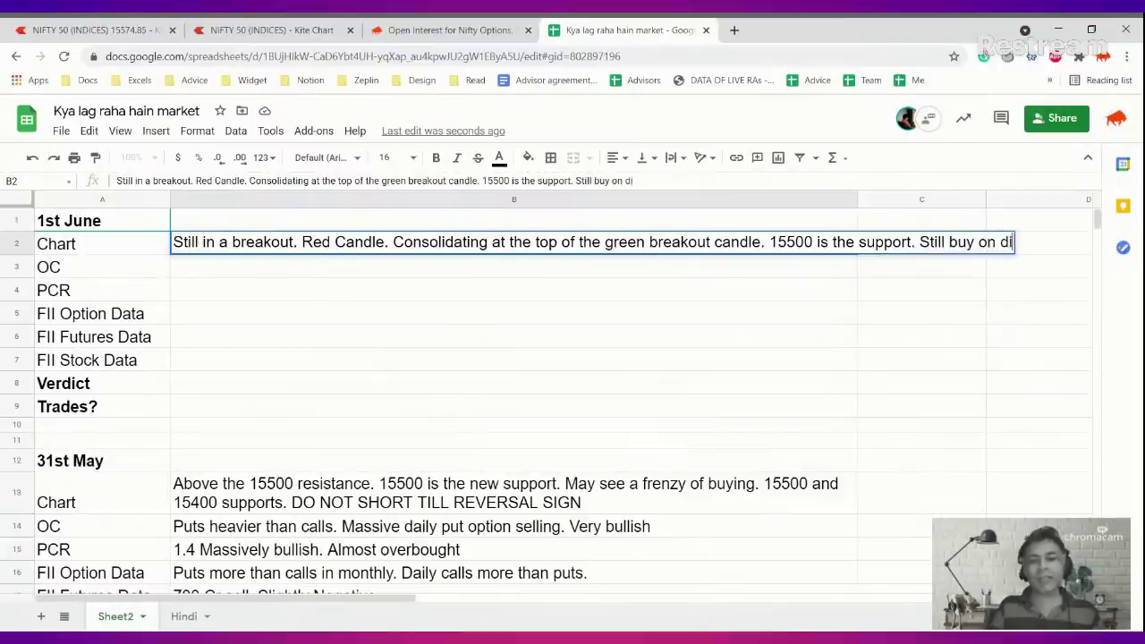
key(BackSpace)
key(BackSpace)
text(ps)
key(Return)
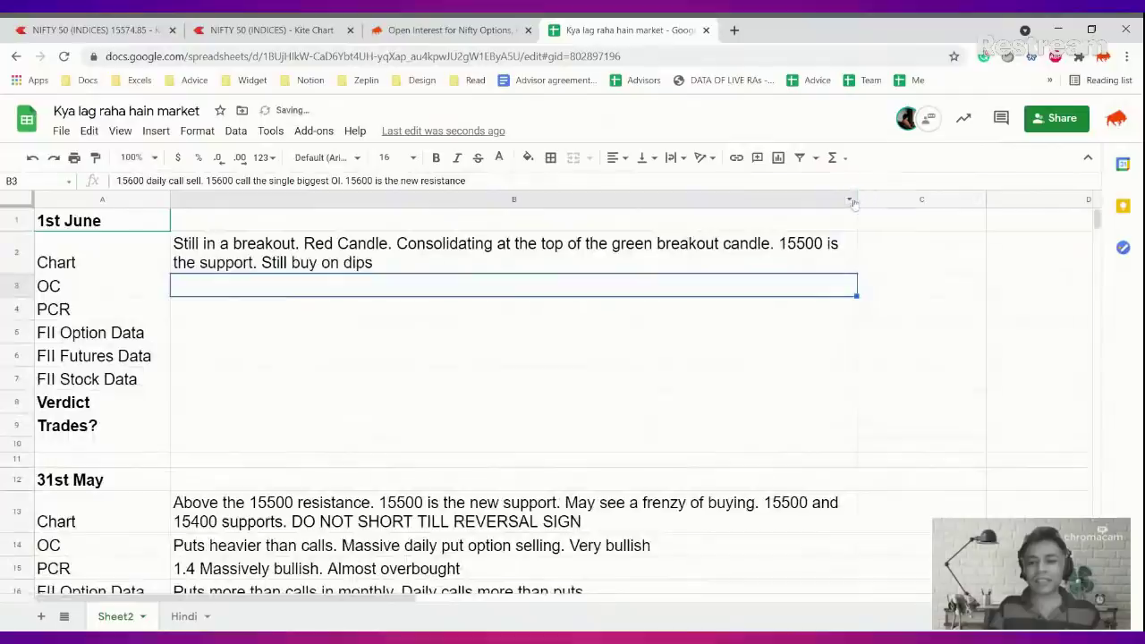
drag(855, 199, 833, 197)
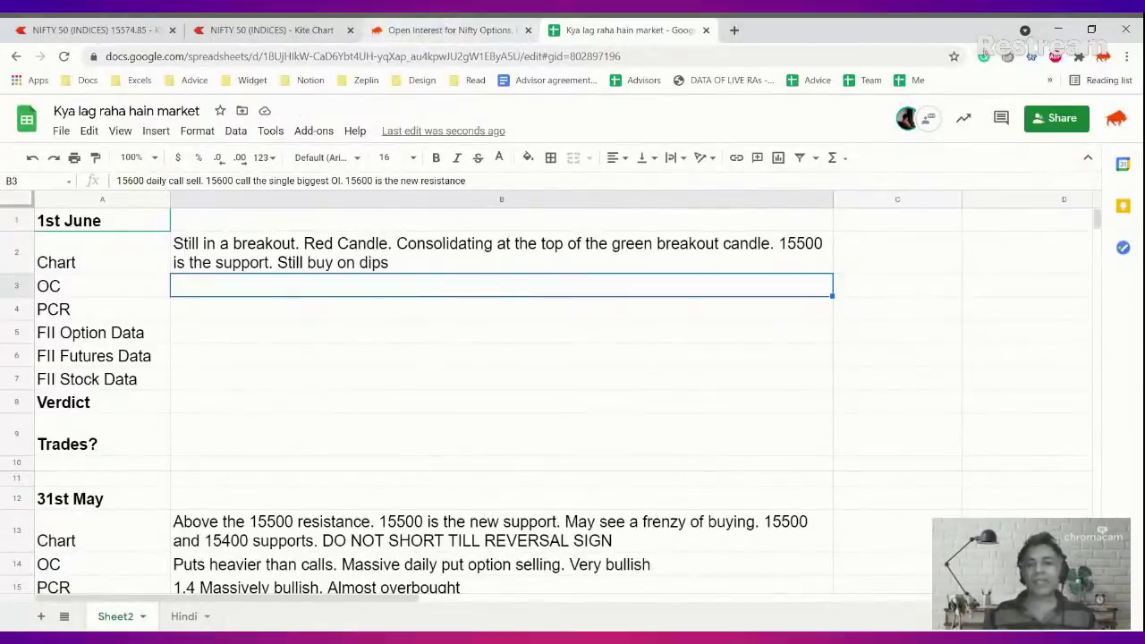
click(410, 255)
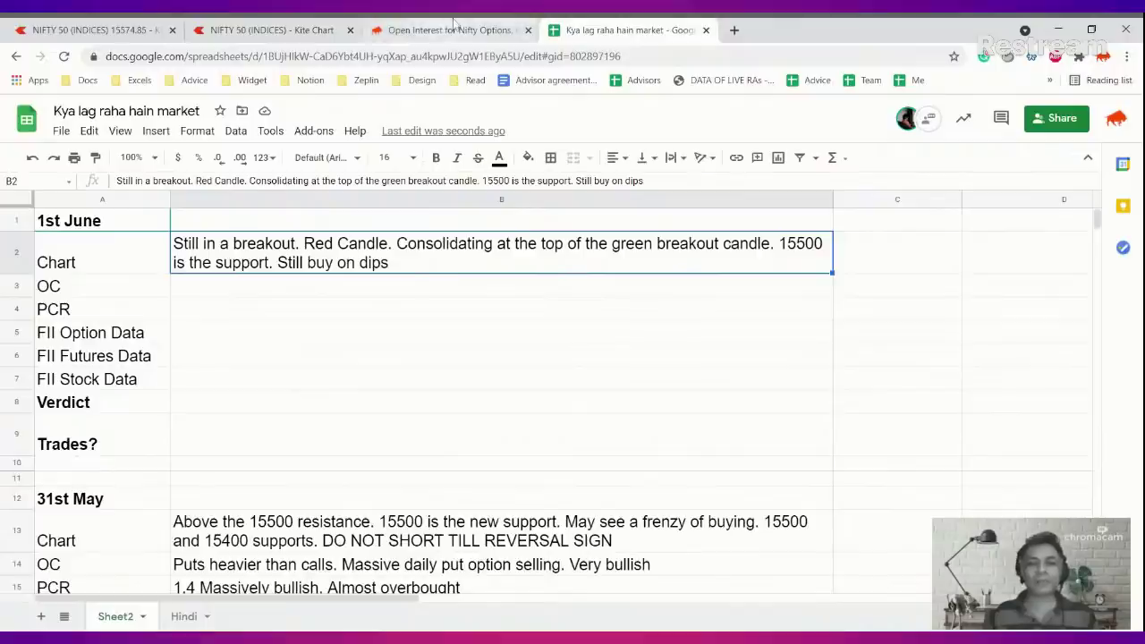
- Review Sensibull's NIFTY OI change by strike and the 03 Jun expiry historical option chain
click(452, 30)
scroll(284, 248, down, 1)
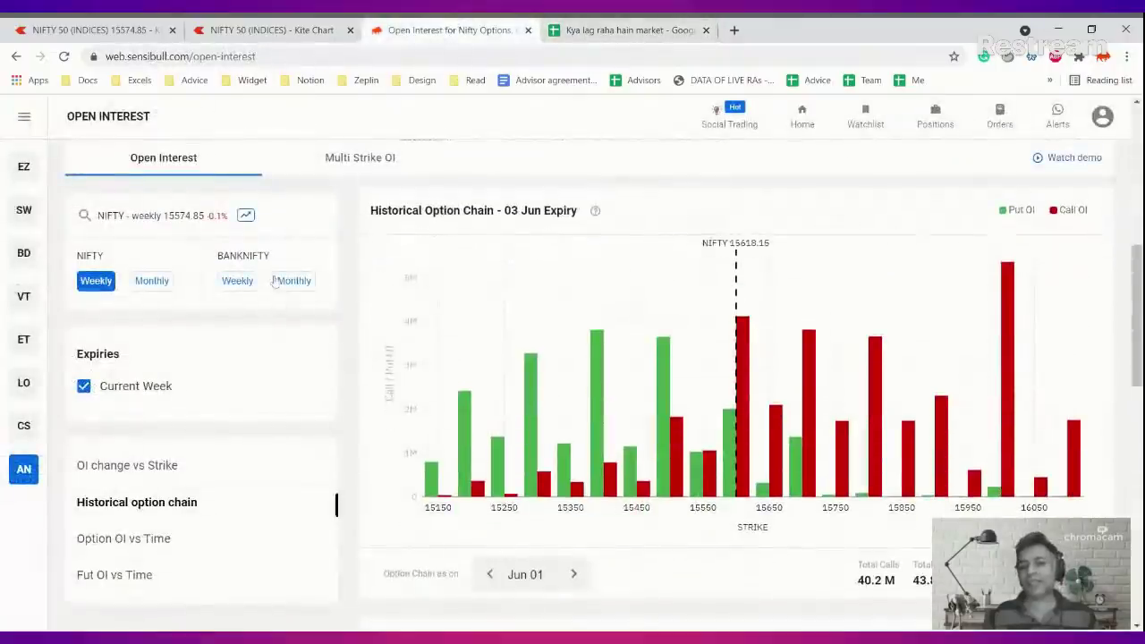
scroll(725, 408, up, 3)
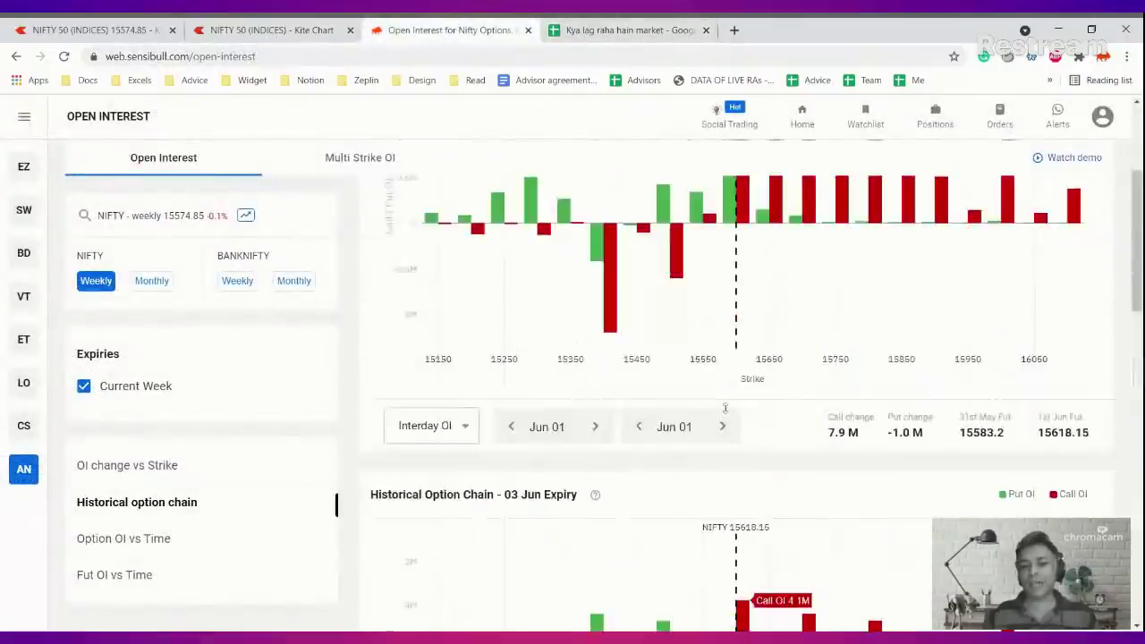
scroll(724, 408, up, 2)
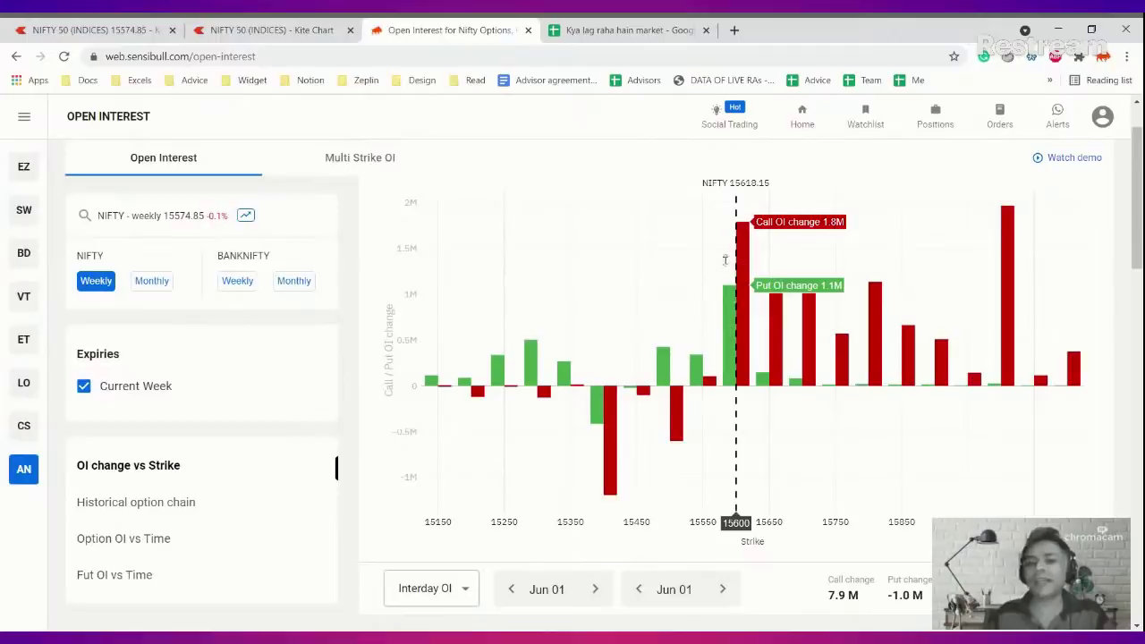
scroll(740, 245, down, 1)
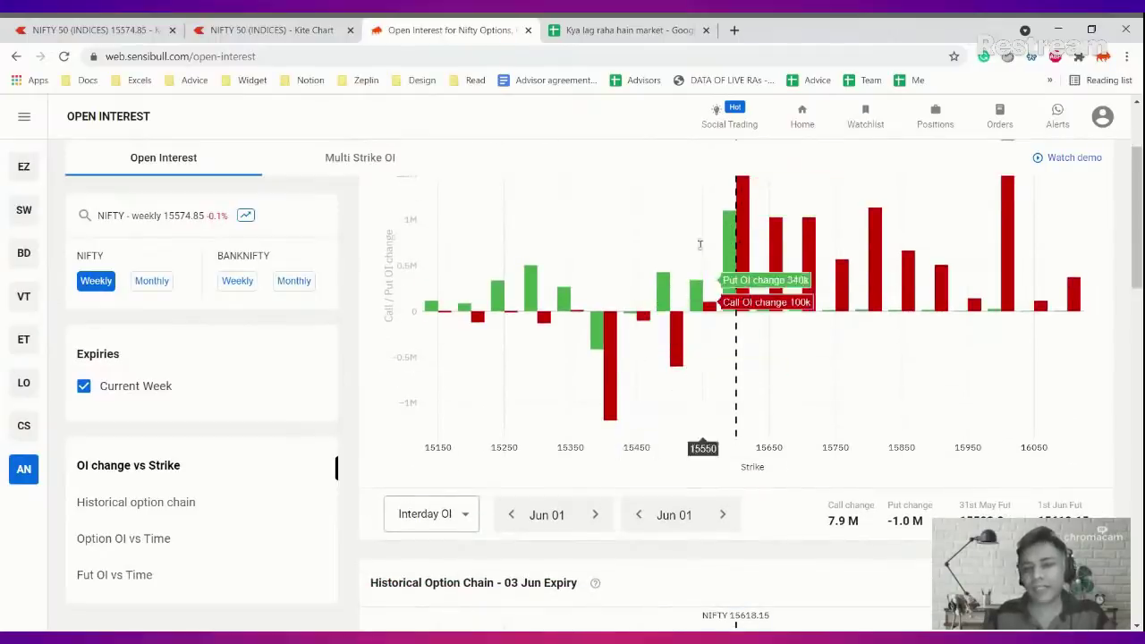
scroll(525, 283, down, 4)
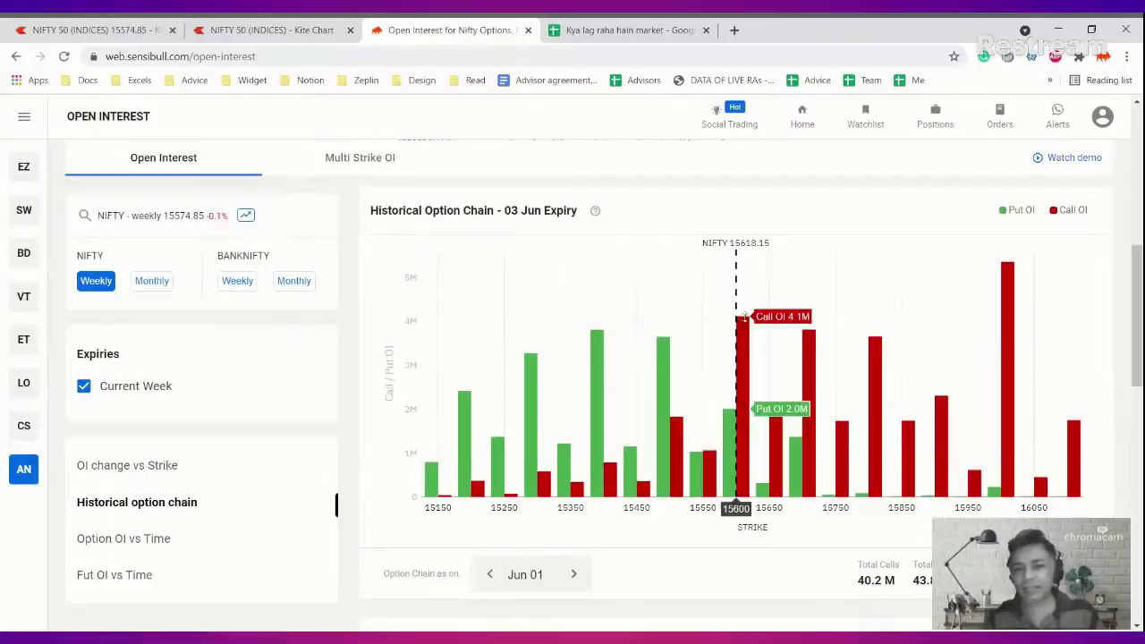
- Make the hidden OC note in B3 visible by resetting its fill and text colours
click(627, 29)
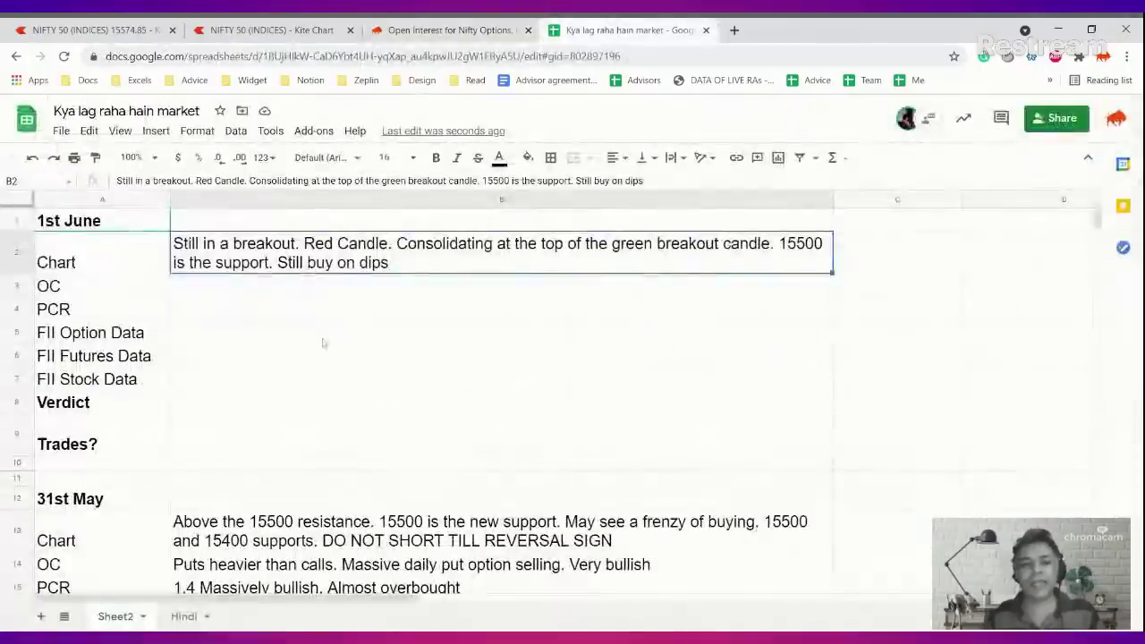
click(299, 286)
click(528, 157)
click(541, 184)
click(528, 157)
click(541, 185)
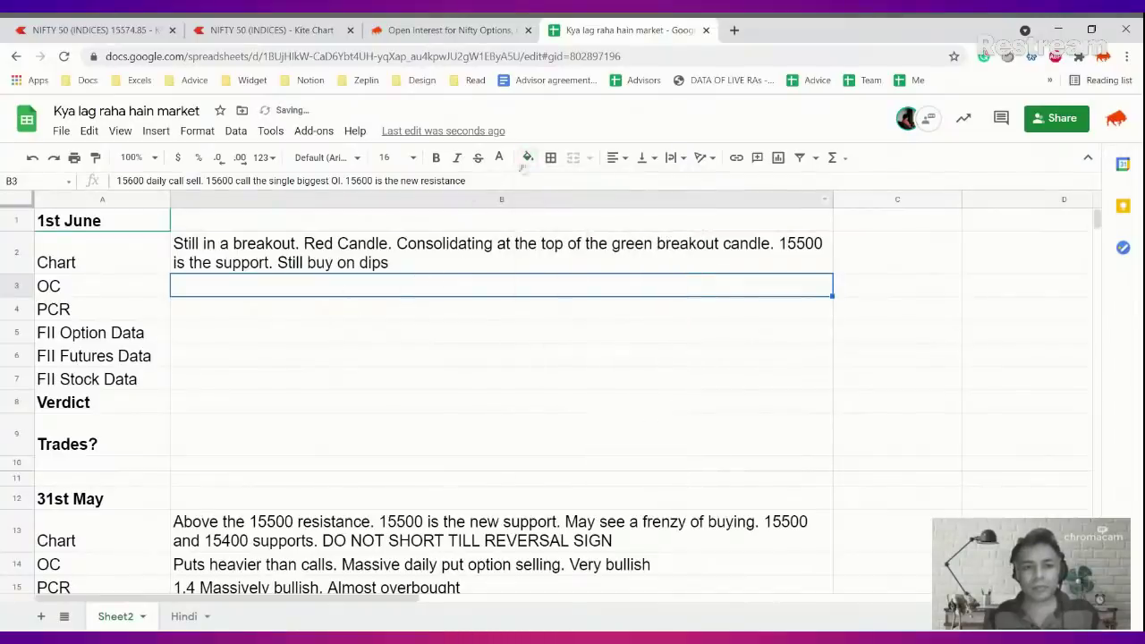
click(528, 158)
click(540, 211)
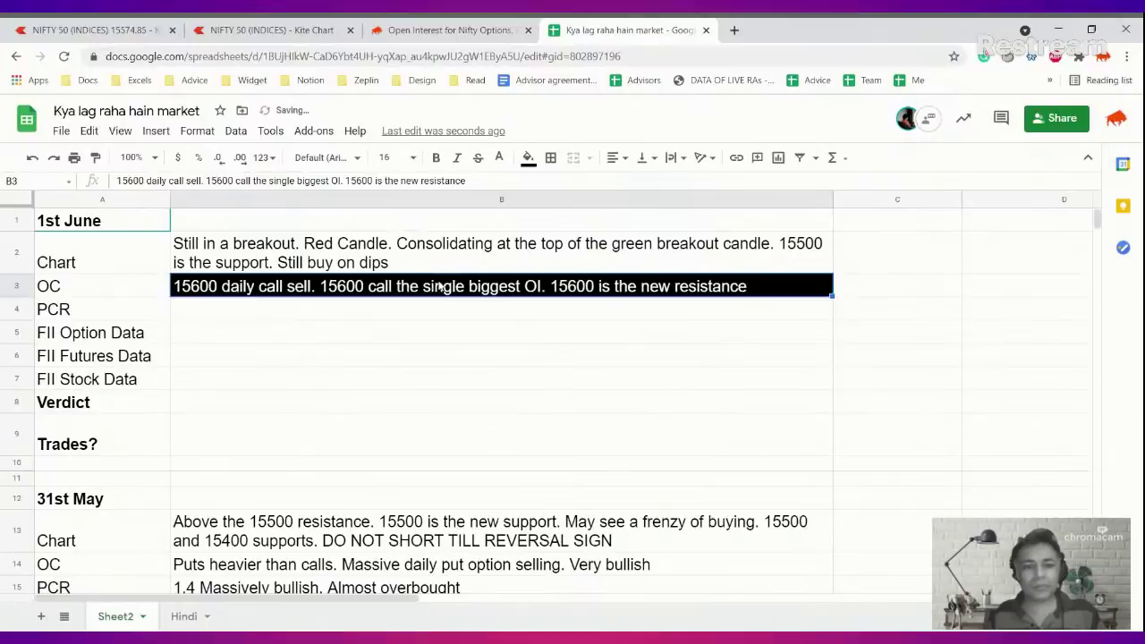
key(ctrl+z)
click(501, 158)
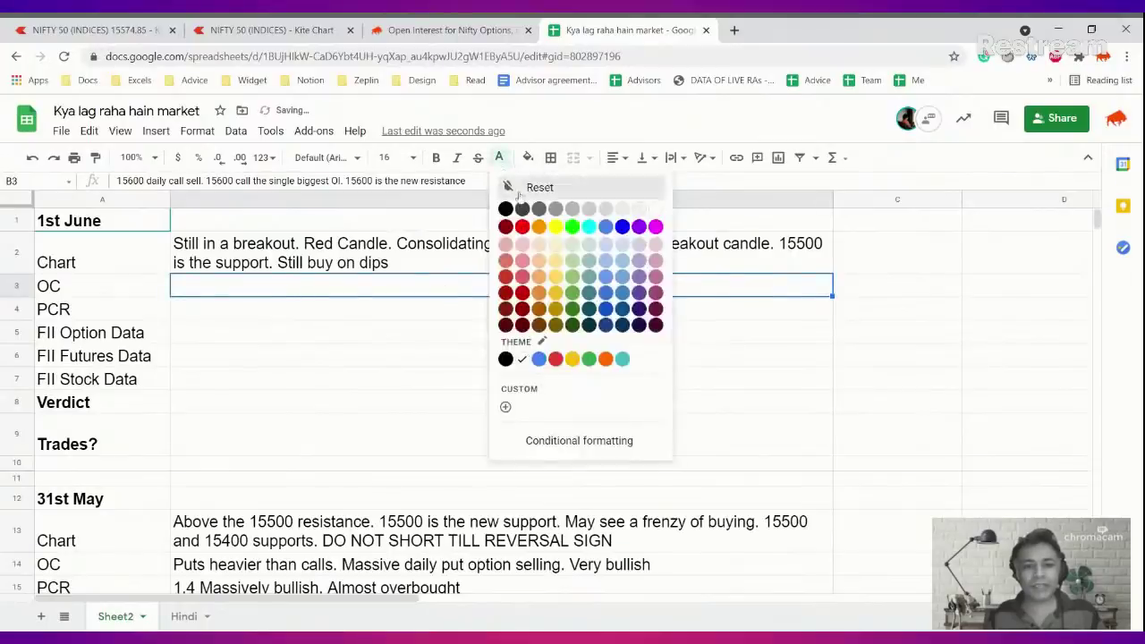
click(521, 189)
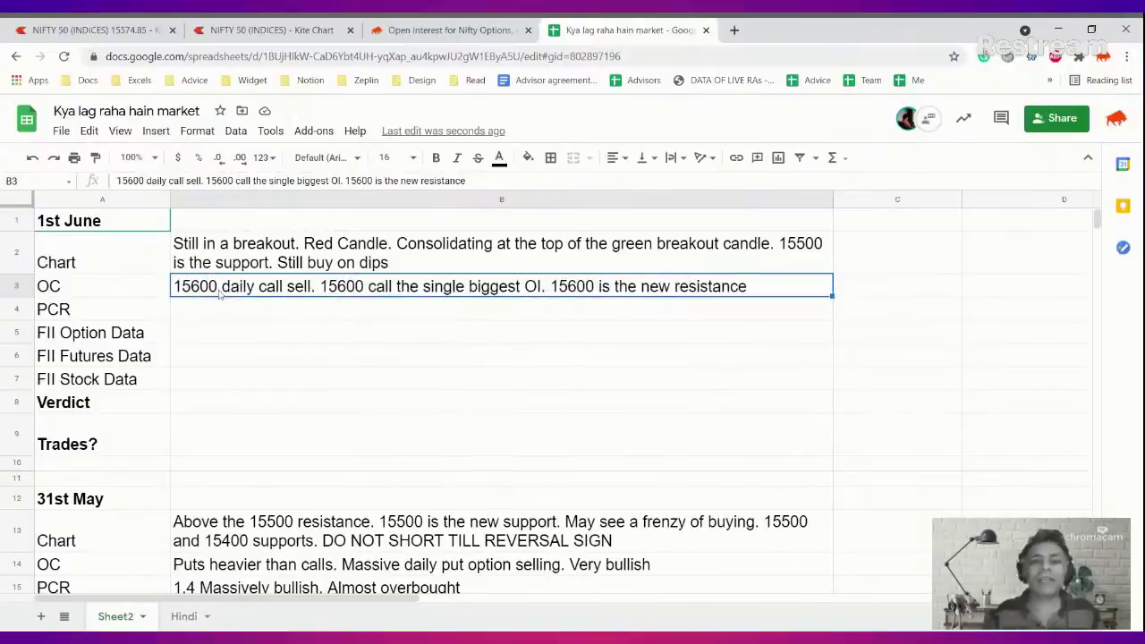
- Append '. There can be a pause in the upward momentum' to the OC note in B3
click(456, 34)
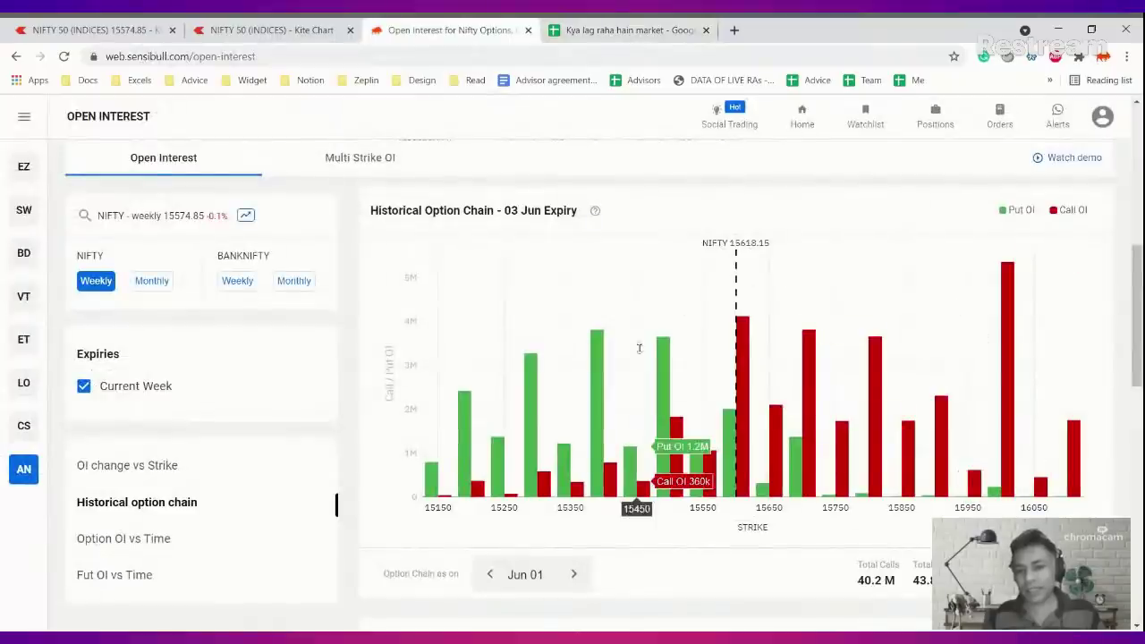
scroll(734, 304, down, 2)
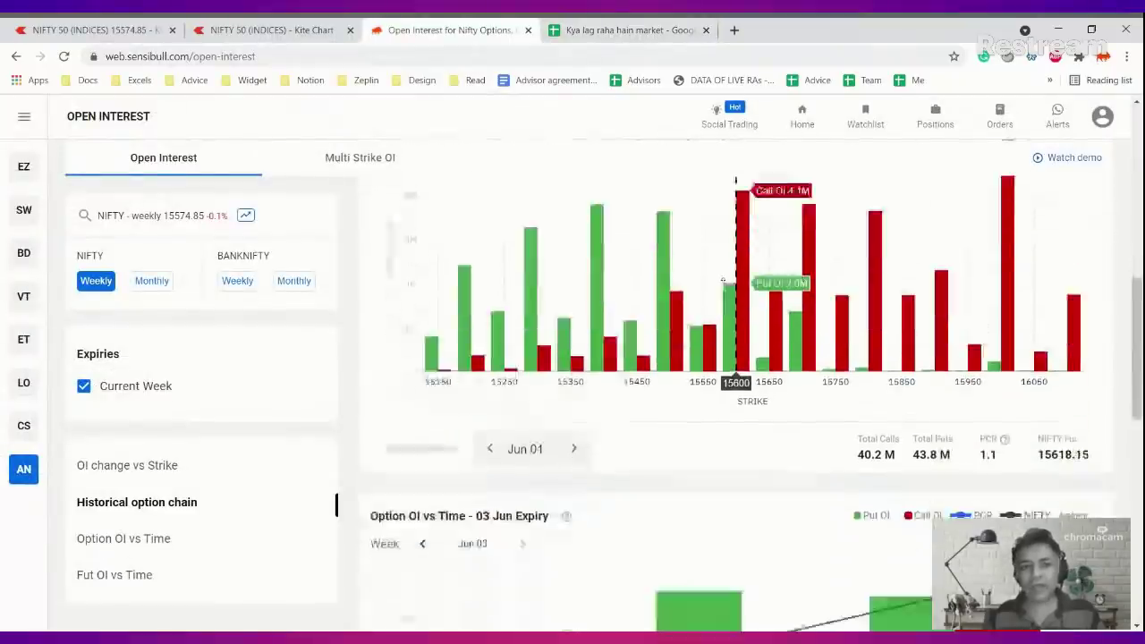
key(ctrl+Tab)
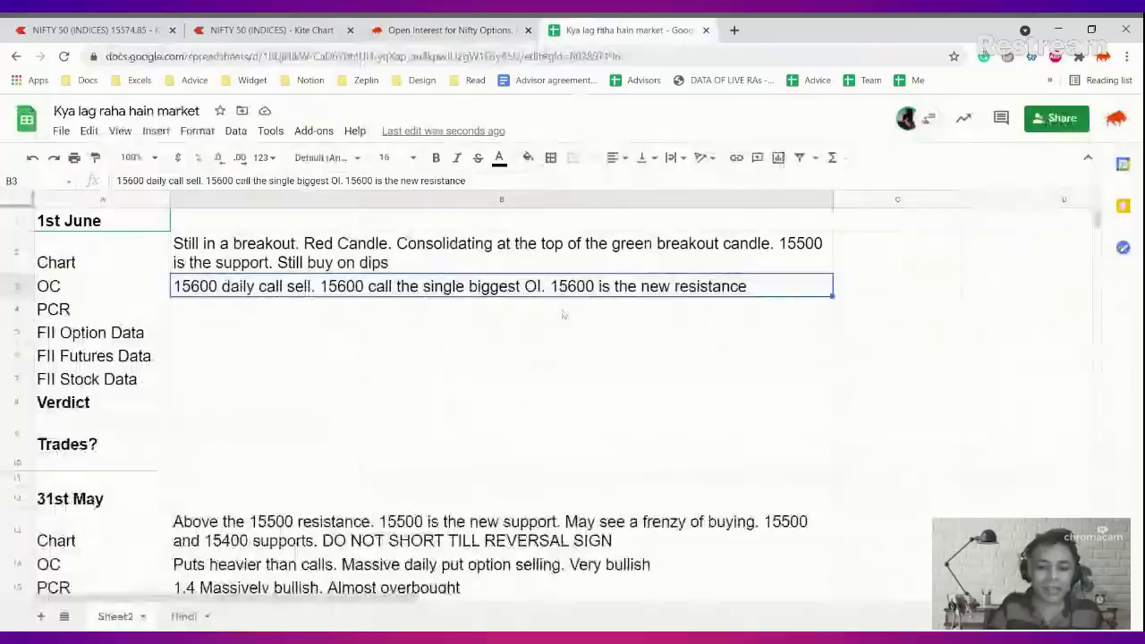
key(Return)
text(. There can )
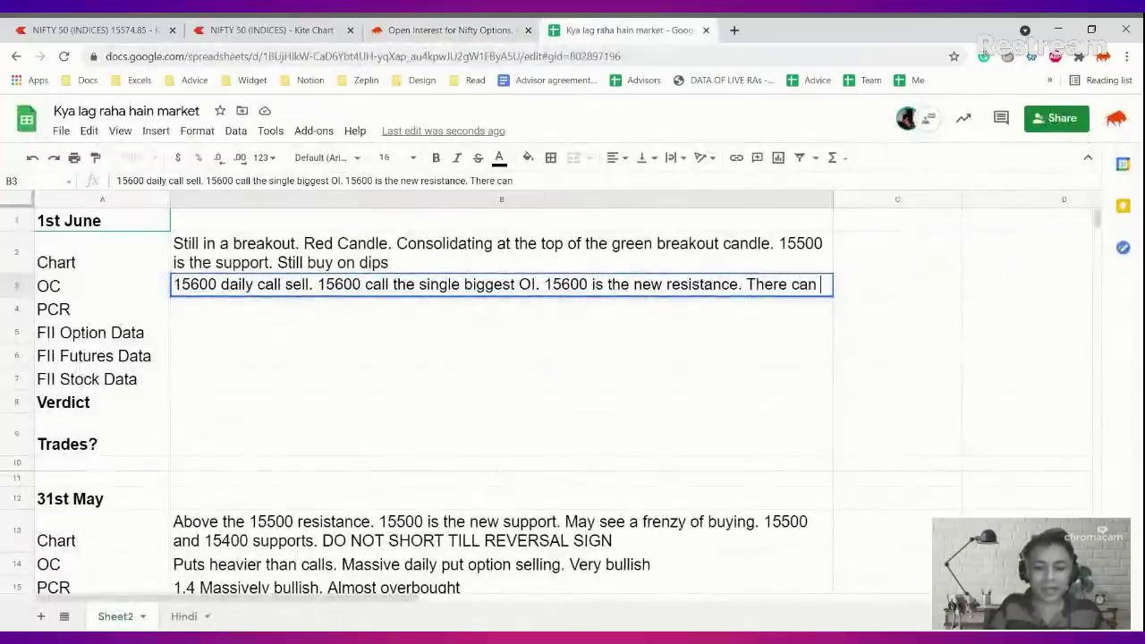
text(be a pause in the upwa)
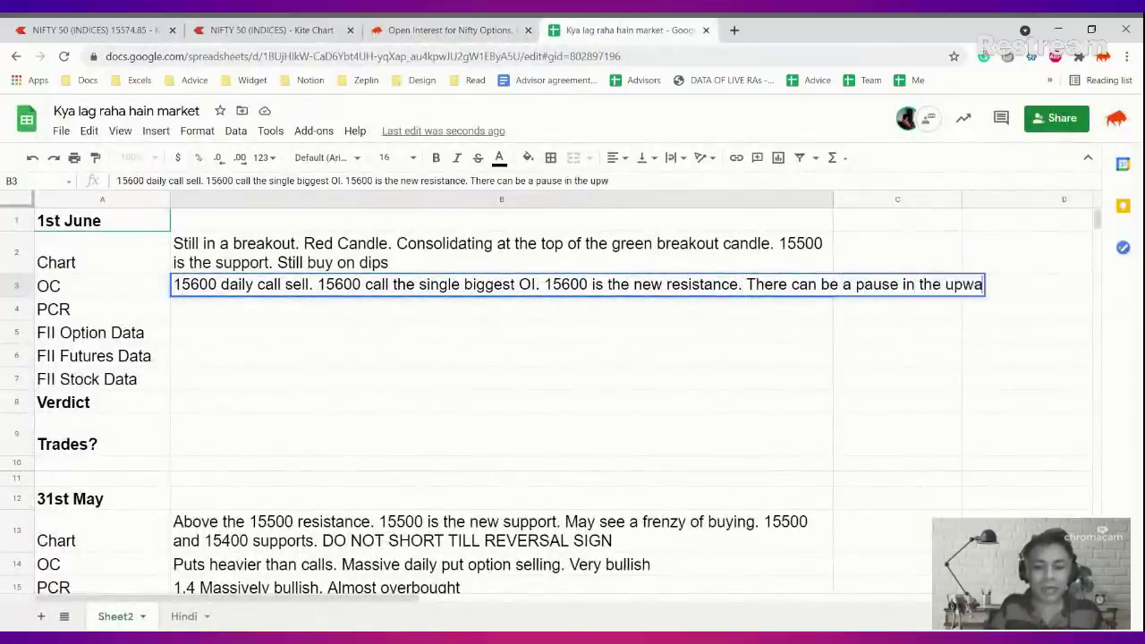
text(rd momentum)
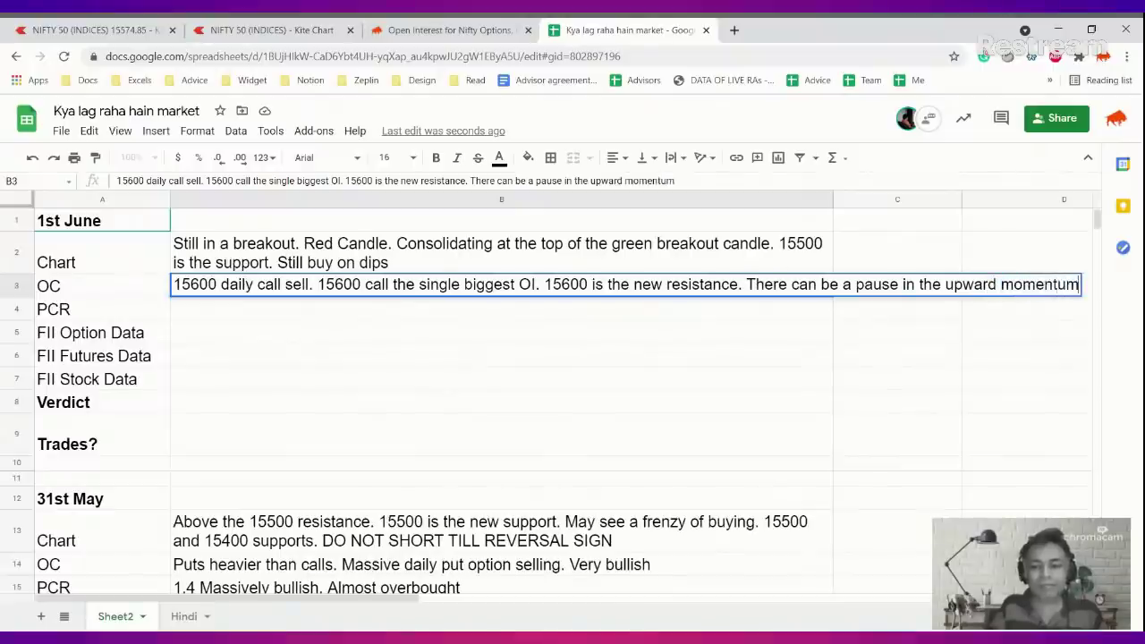
key(Return)
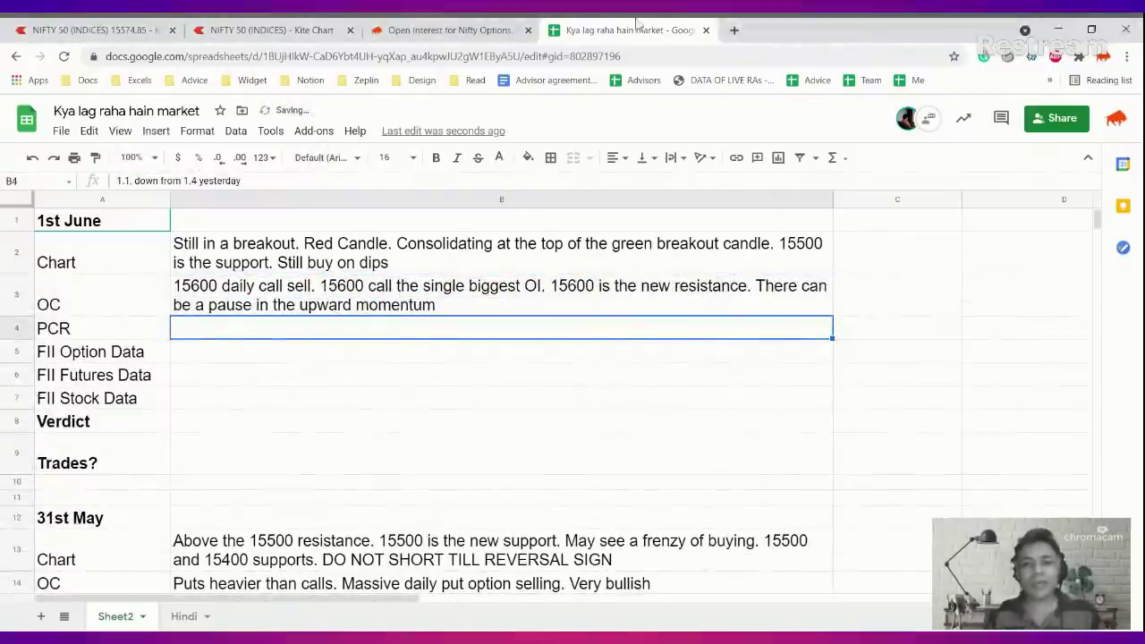
- Check the PCR on Sensibull, then turn the hidden PCR note in B4 black
click(447, 29)
scroll(860, 484, down, 3)
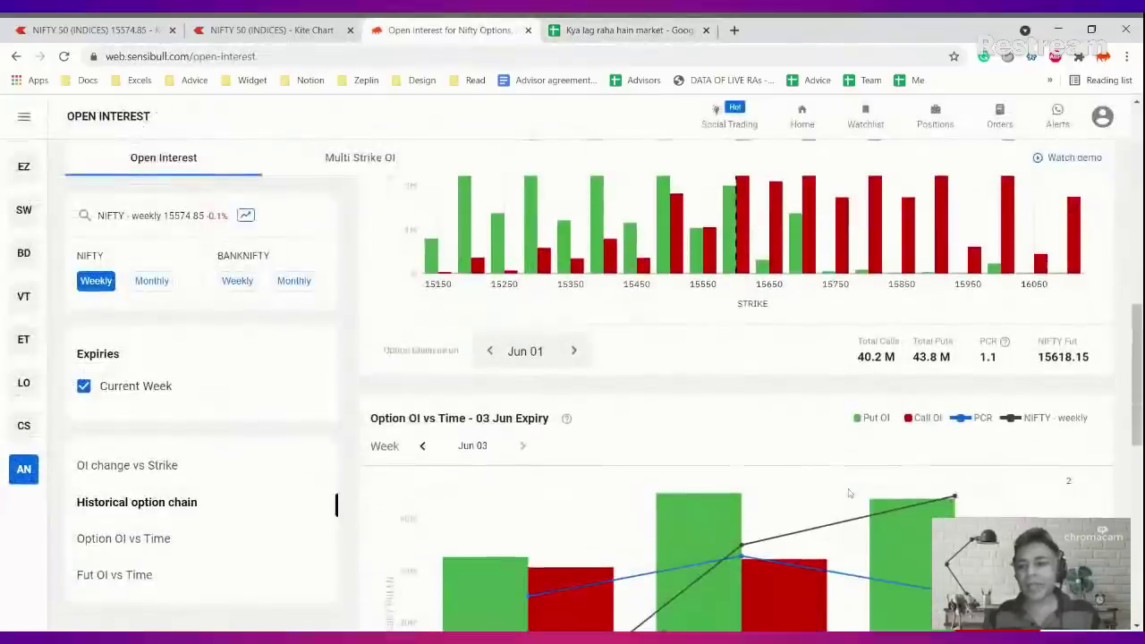
click(573, 30)
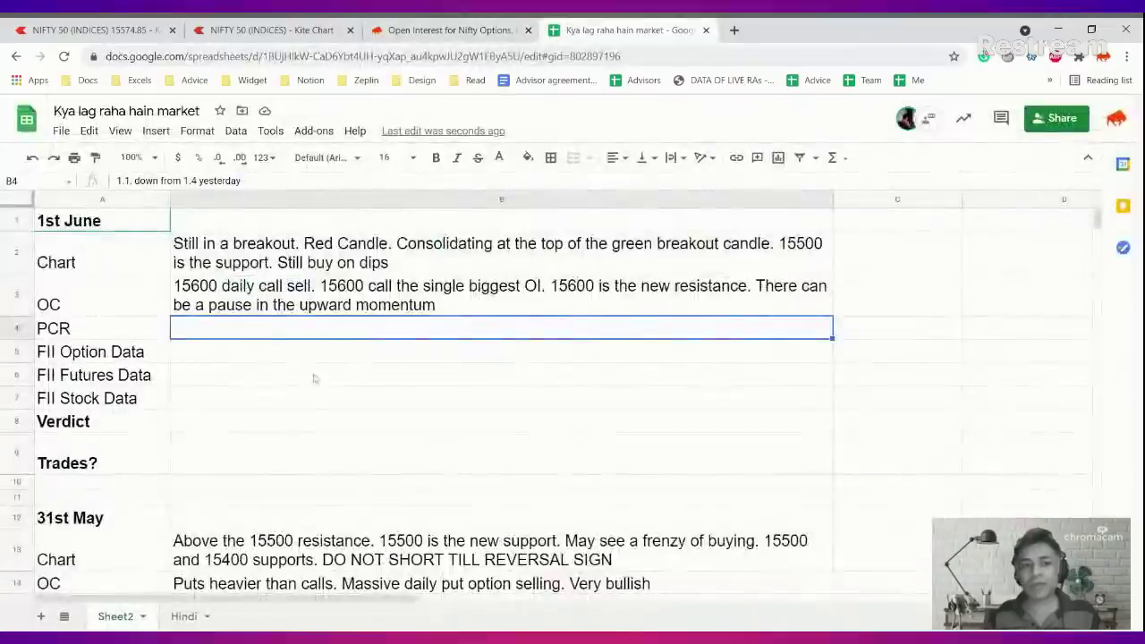
scroll(313, 385, down, 2)
click(280, 553)
scroll(266, 360, up, 2)
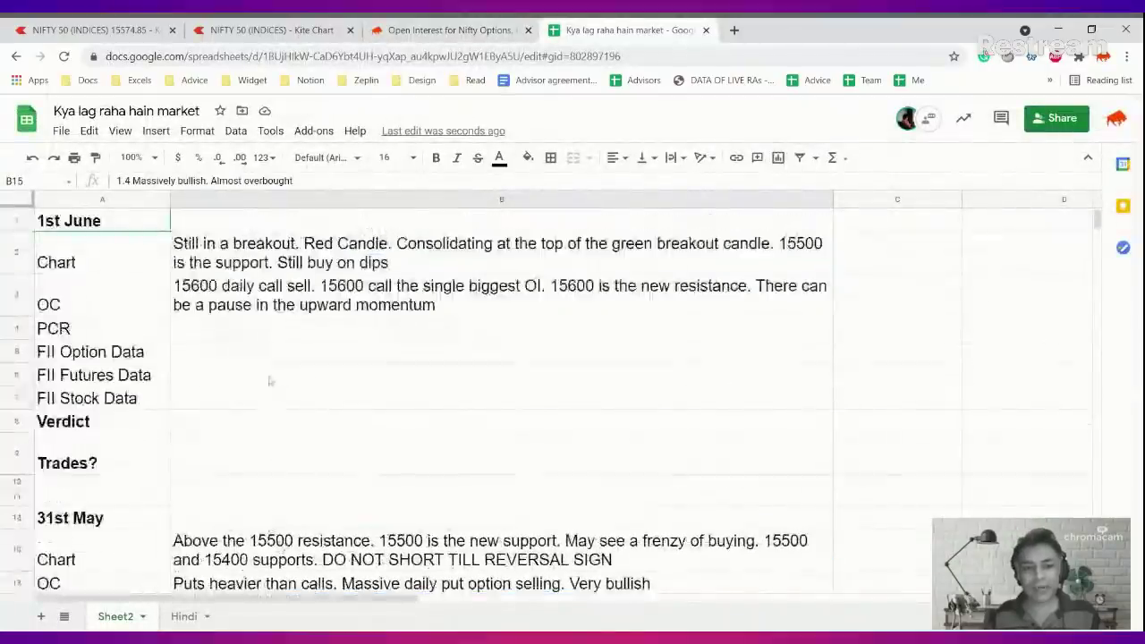
click(264, 334)
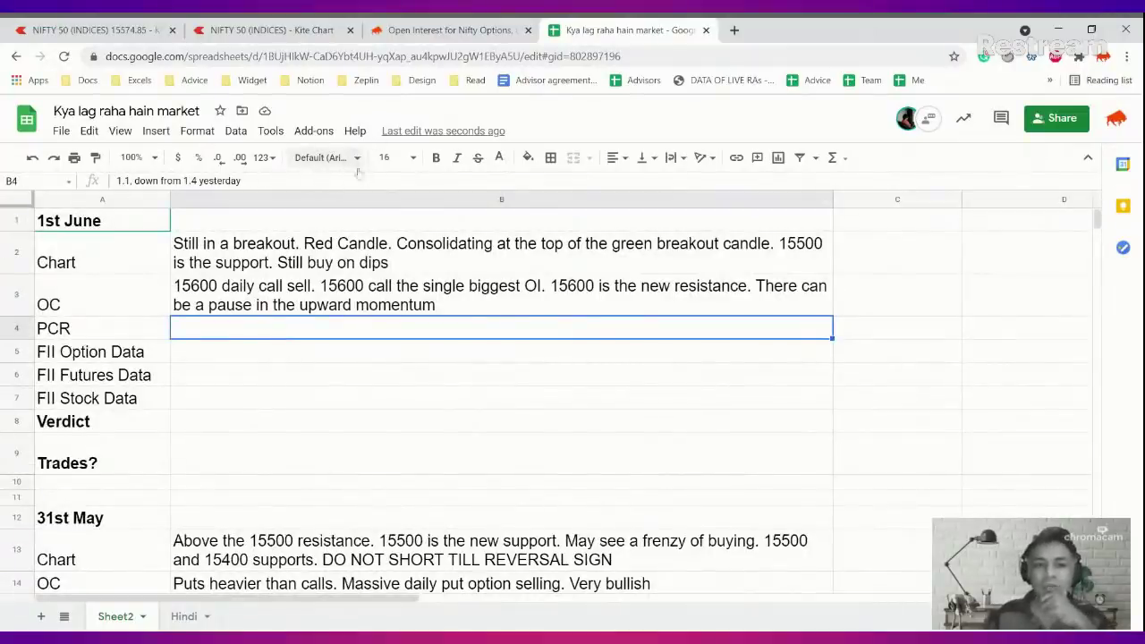
click(499, 159)
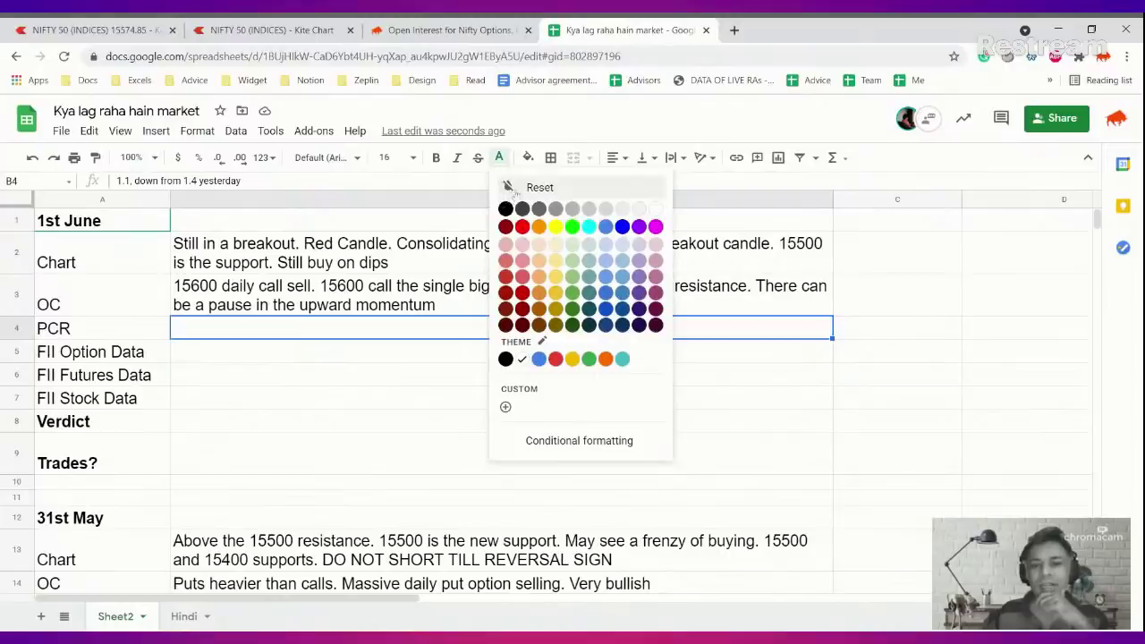
click(505, 203)
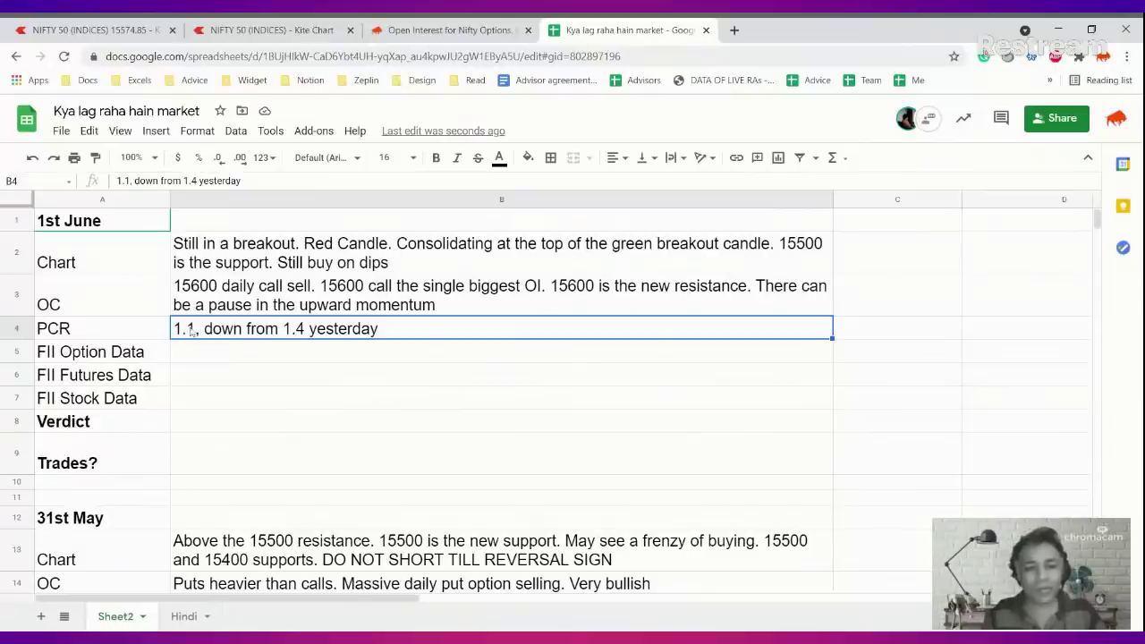
- Append ', indicating a pause in bullish momentum' to the PCR note
key(Return)
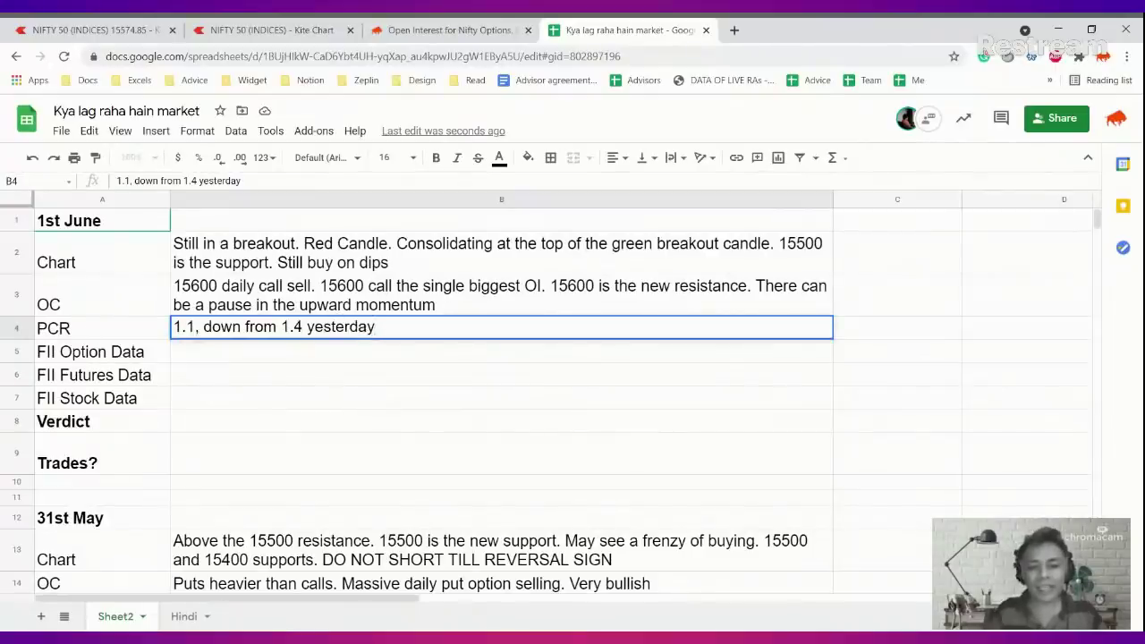
text(, indicating a p)
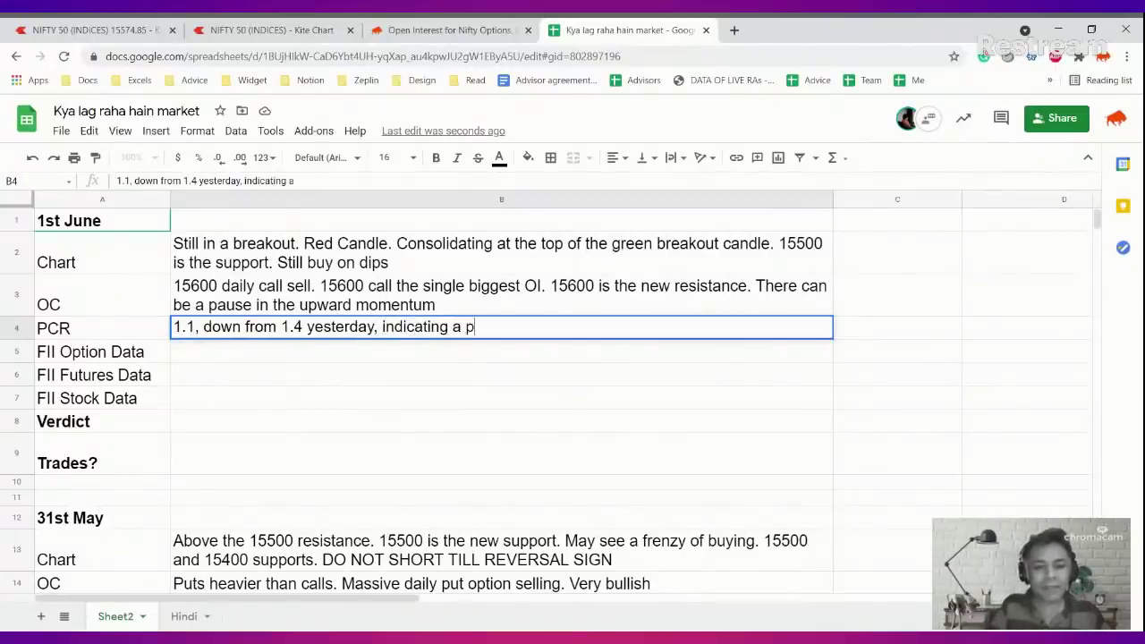
text(ause in bu)
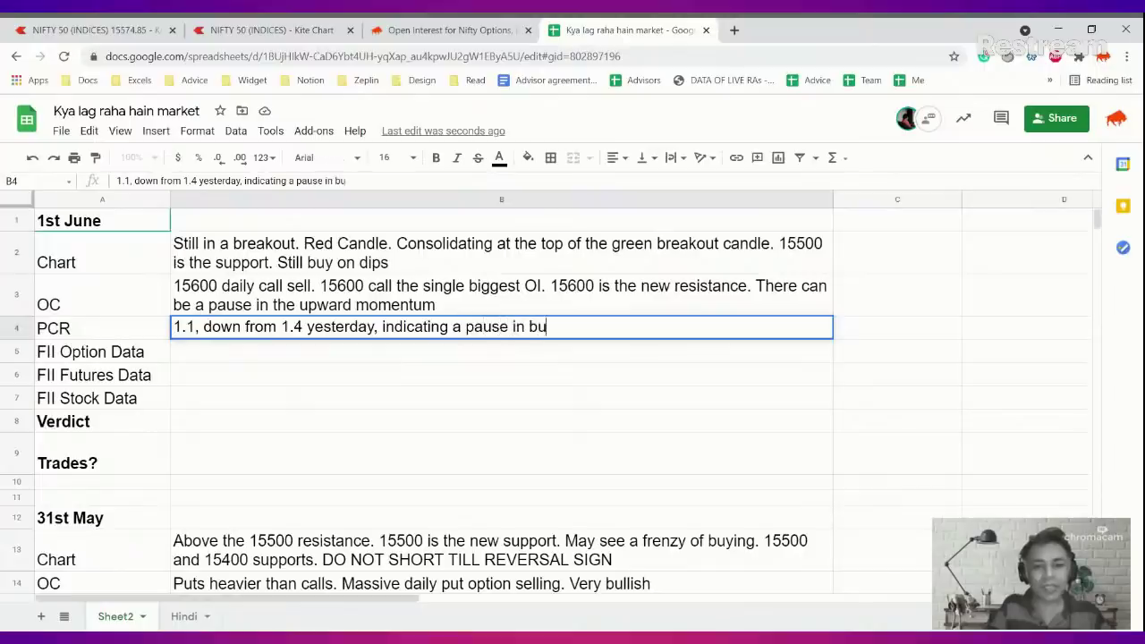
text(llish momentum)
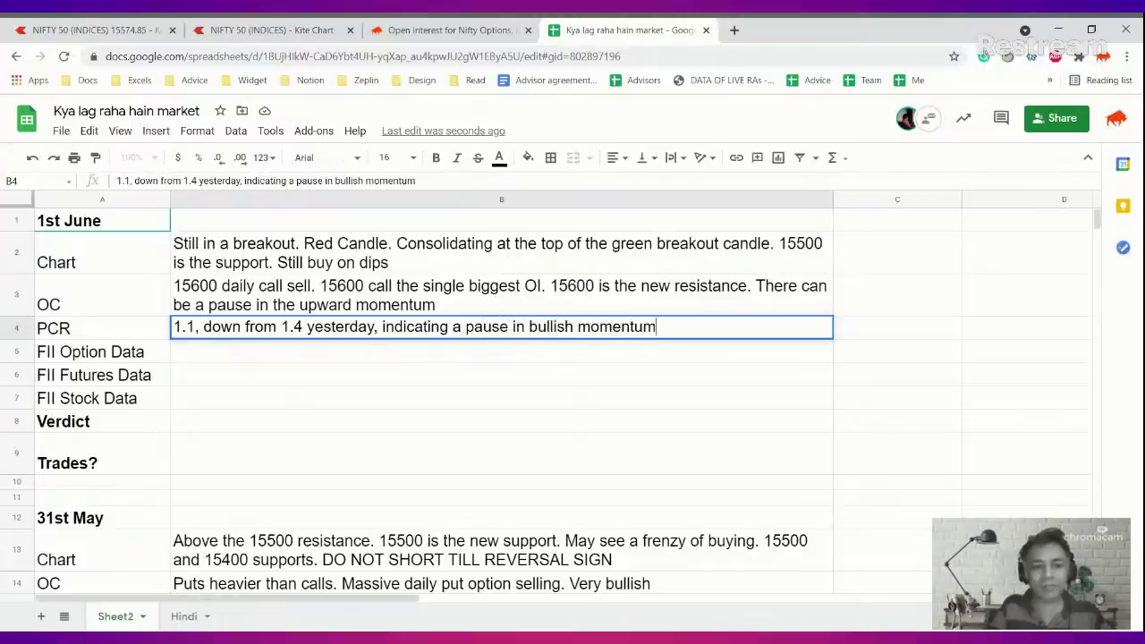
key(Return)
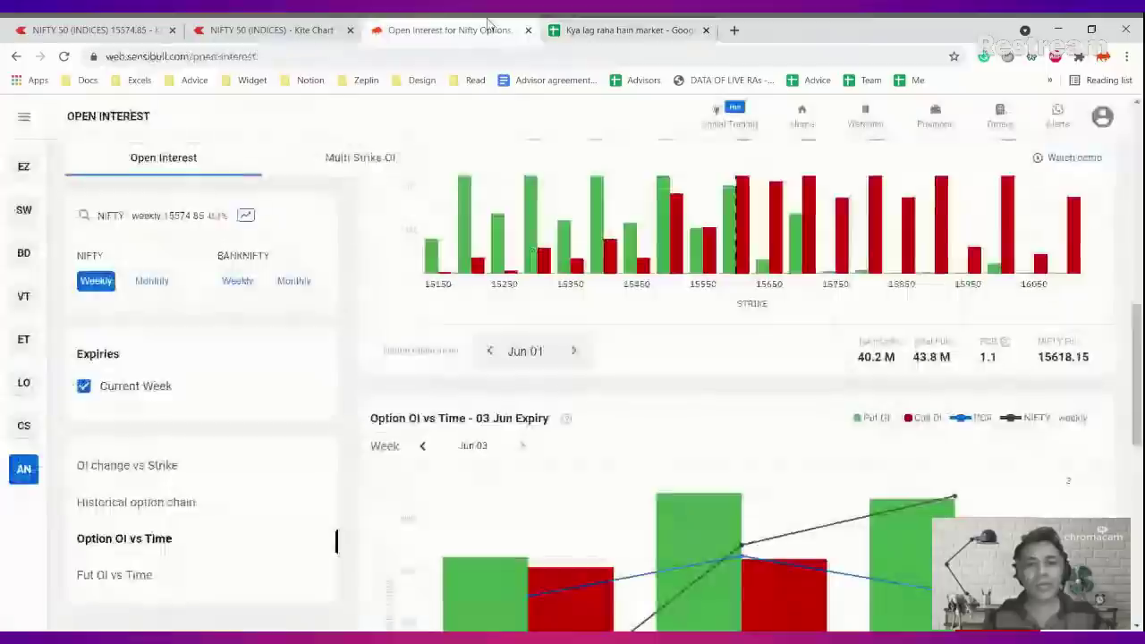
- Open Sensibull's FII DII Data page and scroll to the FII index options activity
click(500, 30)
mouse_move(20, 452)
scroll(78, 534, down, 2)
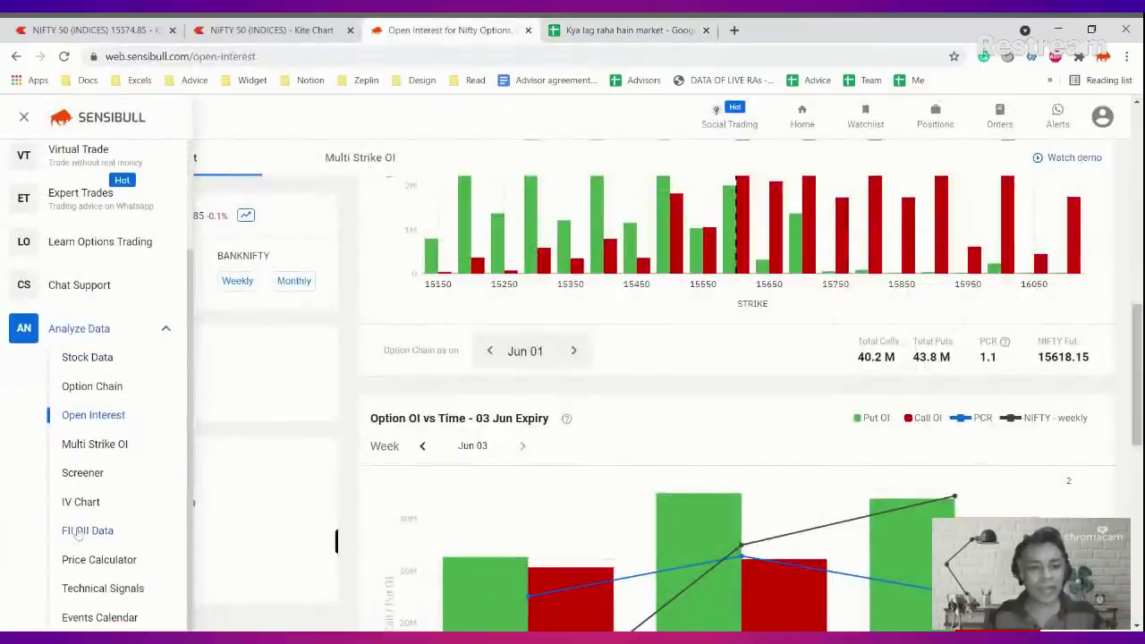
click(81, 532)
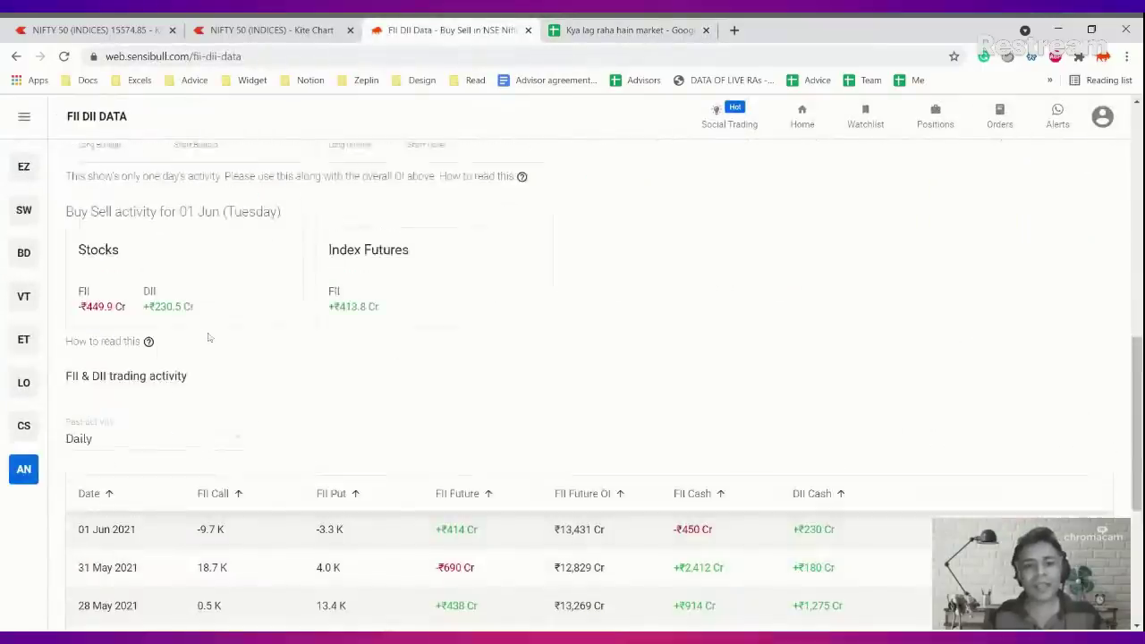
scroll(209, 337, up, 10)
scroll(913, 414, down, 2)
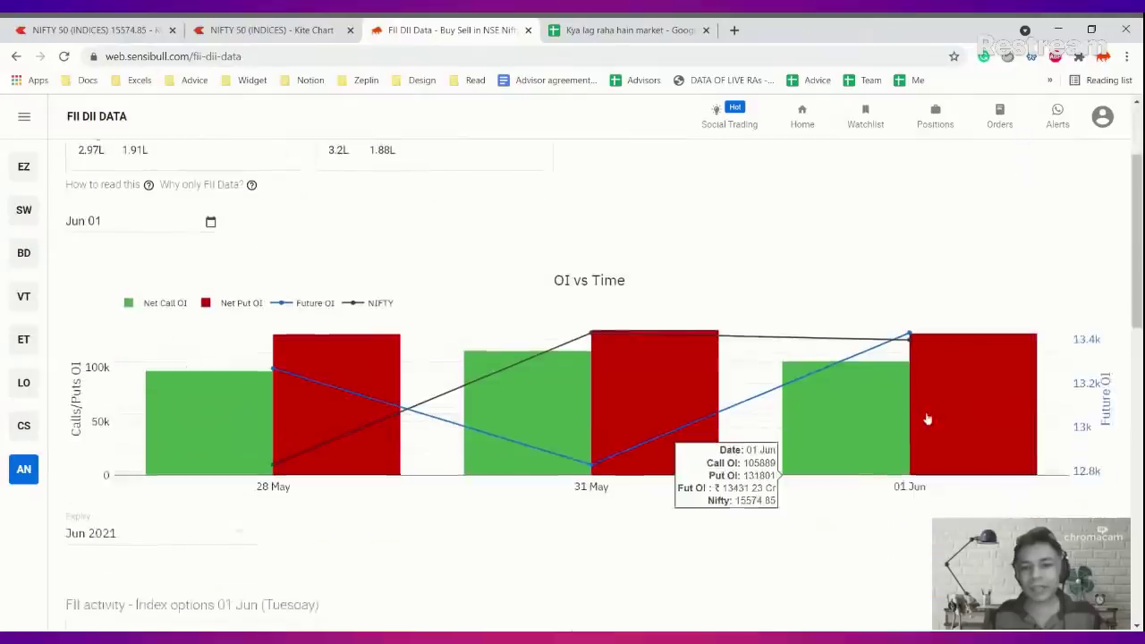
scroll(928, 419, up, 1)
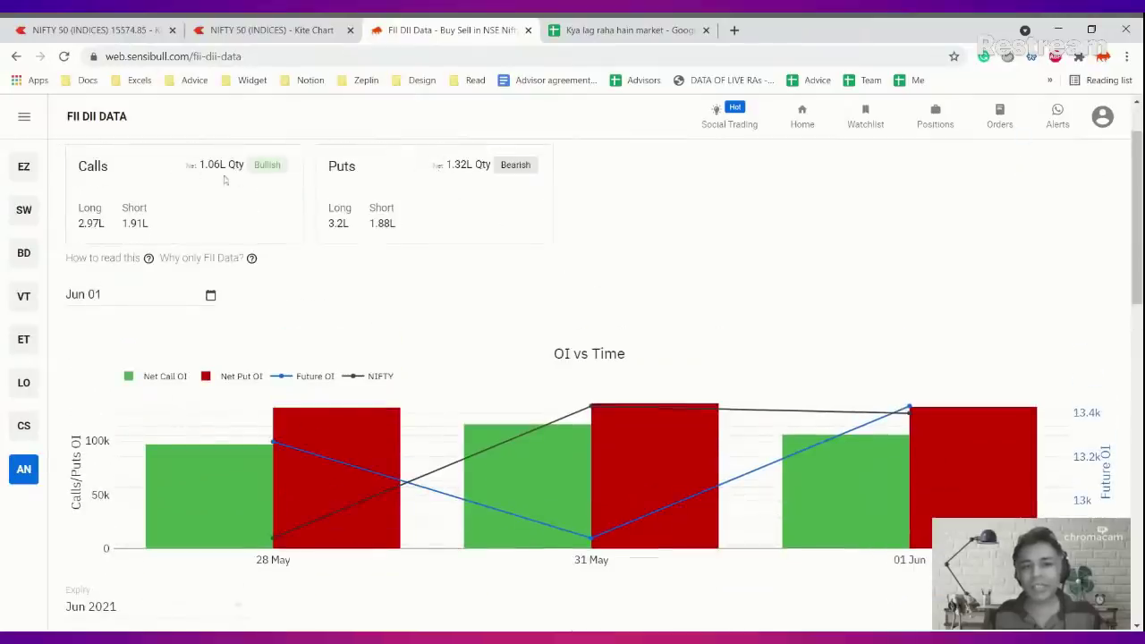
scroll(443, 172, down, 4)
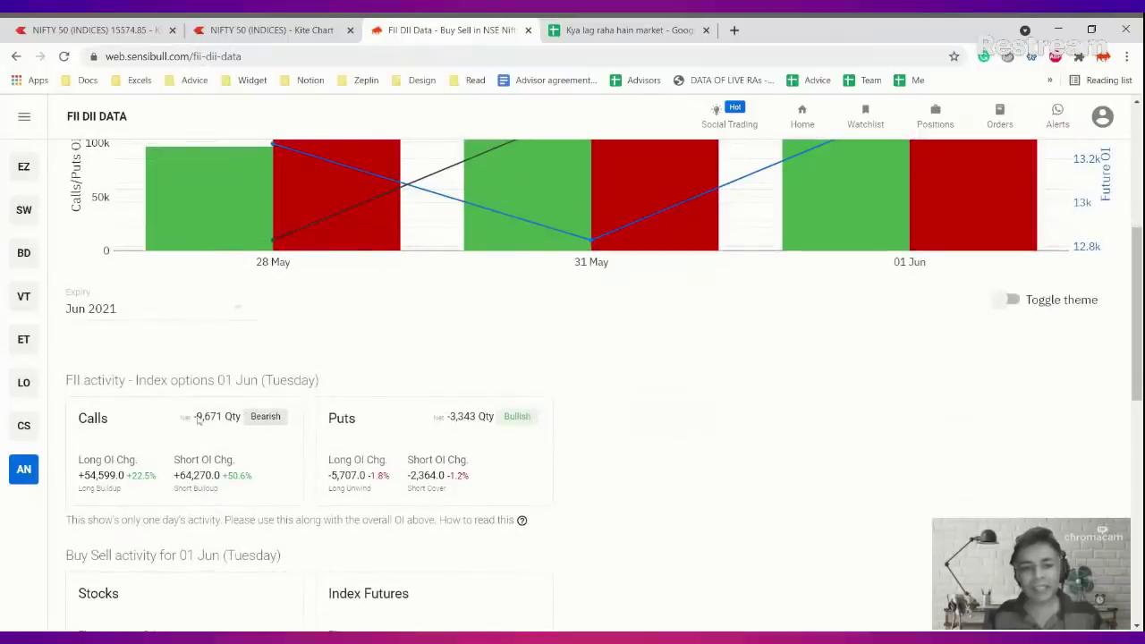
- Compare the FII net calls and net puts quantities for 1st June, then return to the sheet
drag(199, 420, 234, 426)
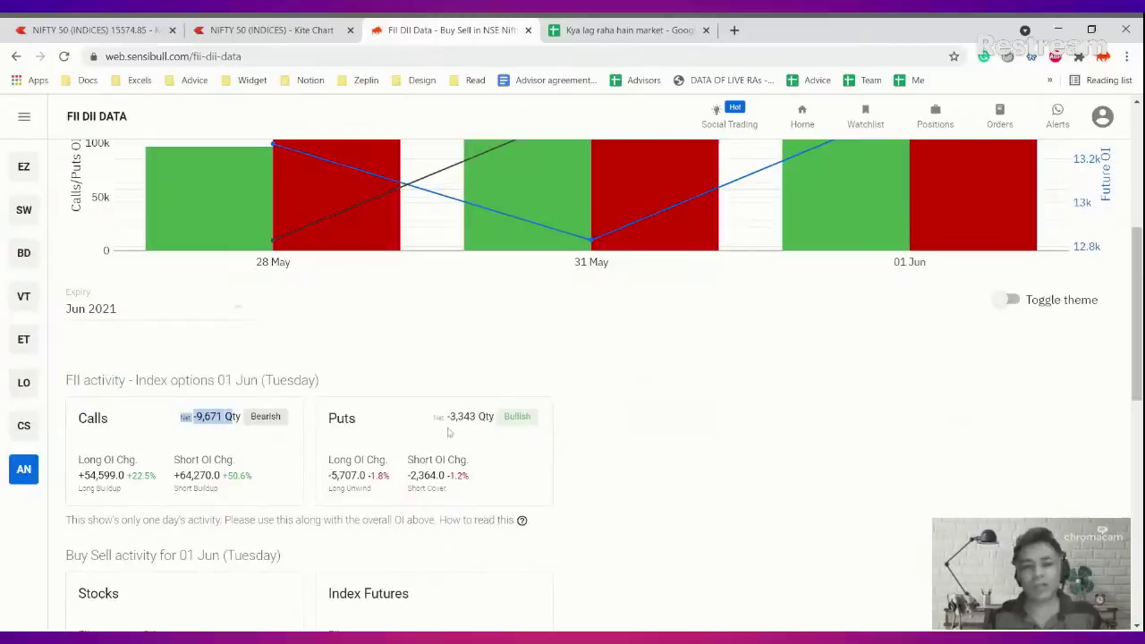
drag(439, 427, 527, 418)
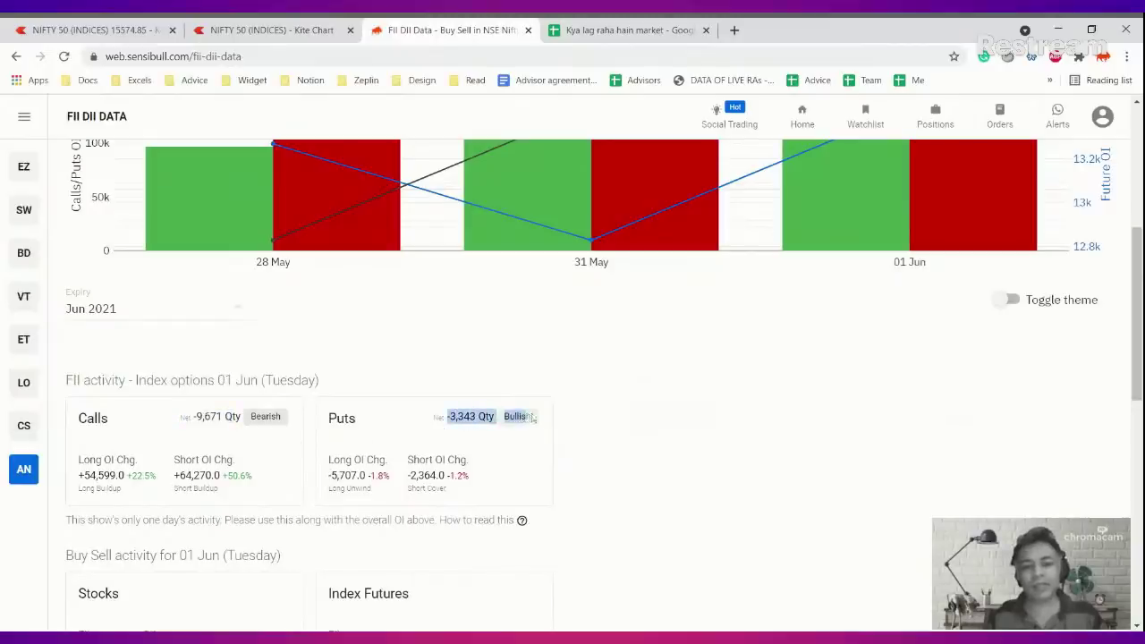
click(195, 430)
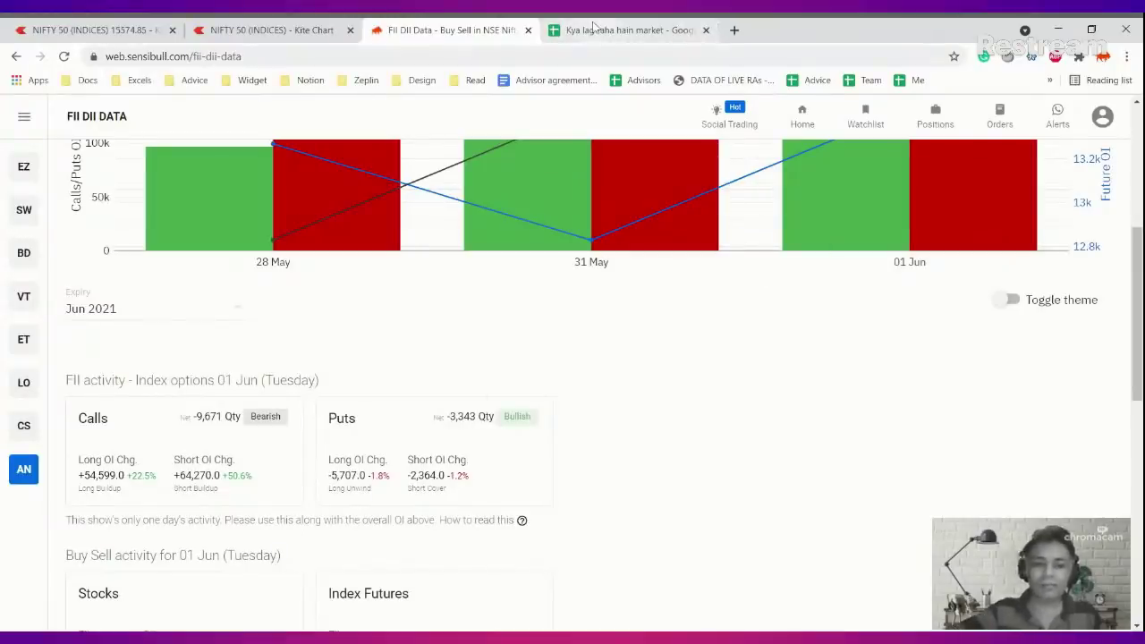
scroll(383, 224, down, 2)
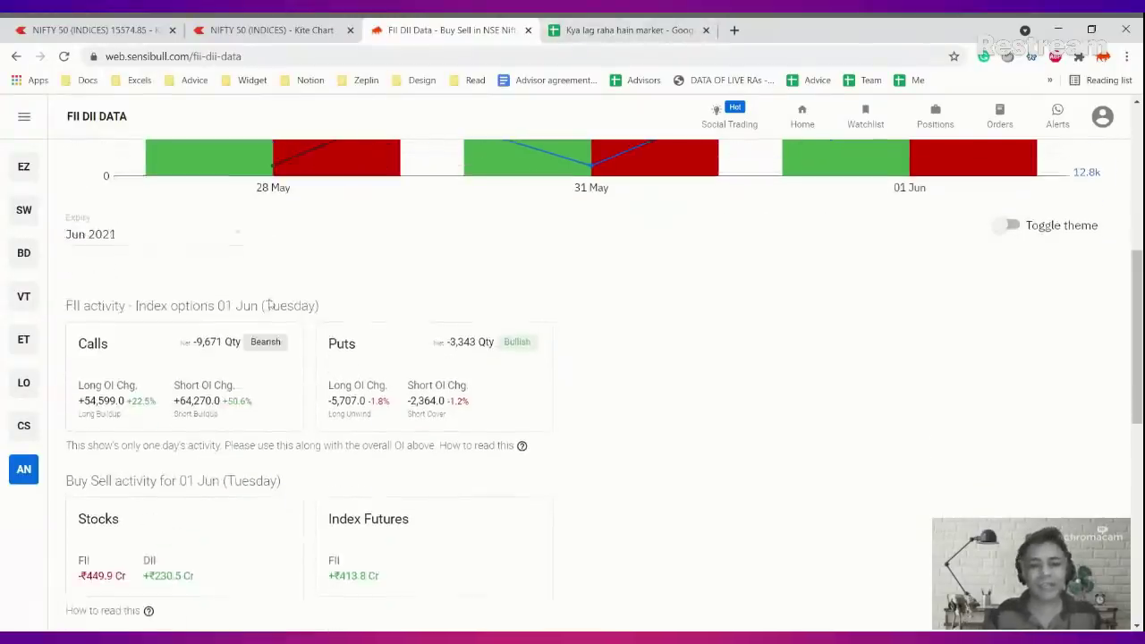
key(ctrl+Tab)
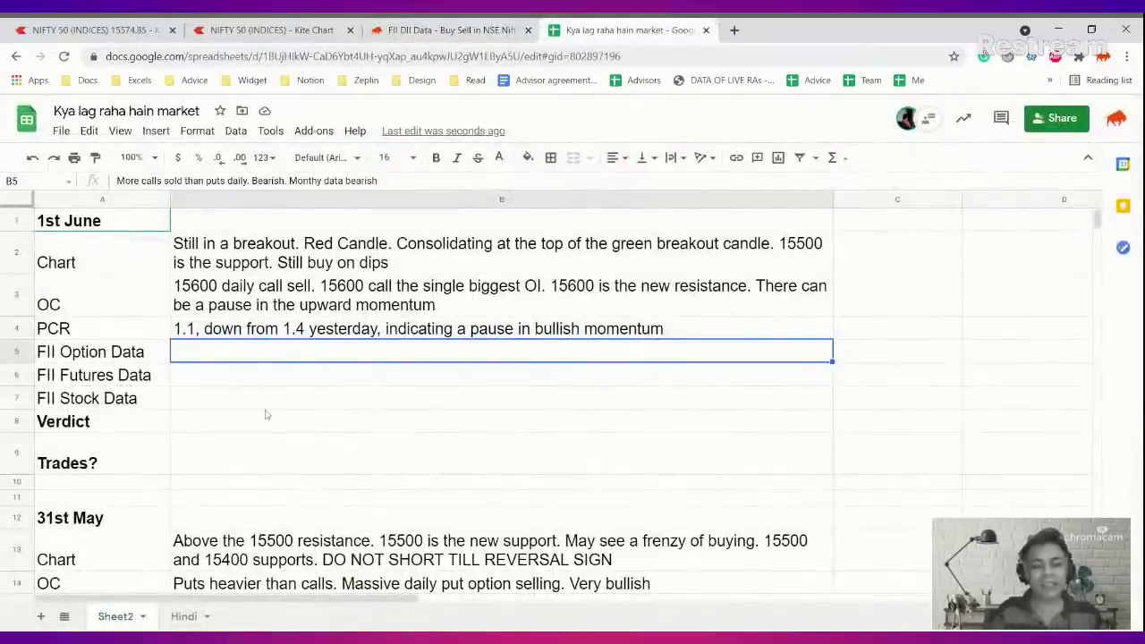
- Reveal the B5 FII Option Data note and check FII index futures at +₹413.8 Cr
click(499, 158)
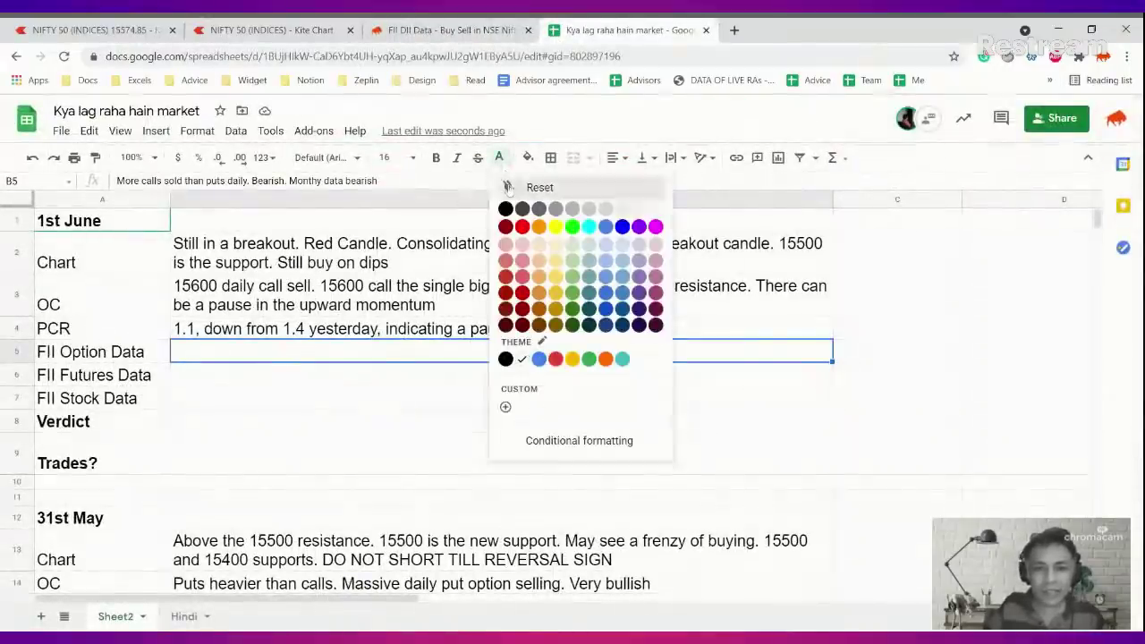
click(507, 188)
click(207, 376)
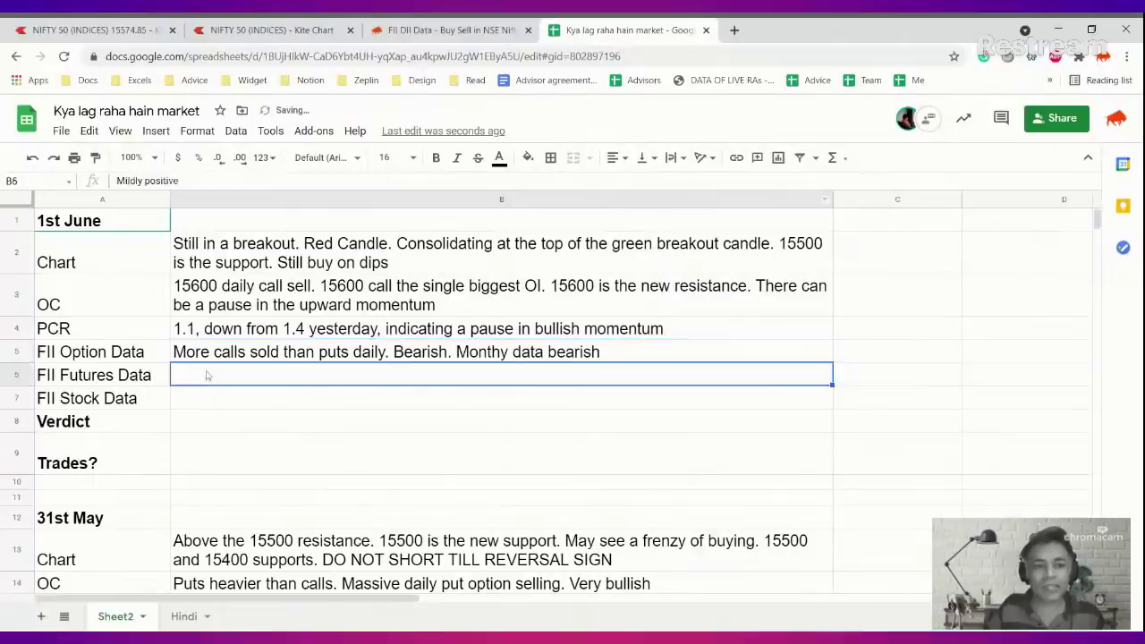
click(437, 29)
scroll(405, 295, down, 2)
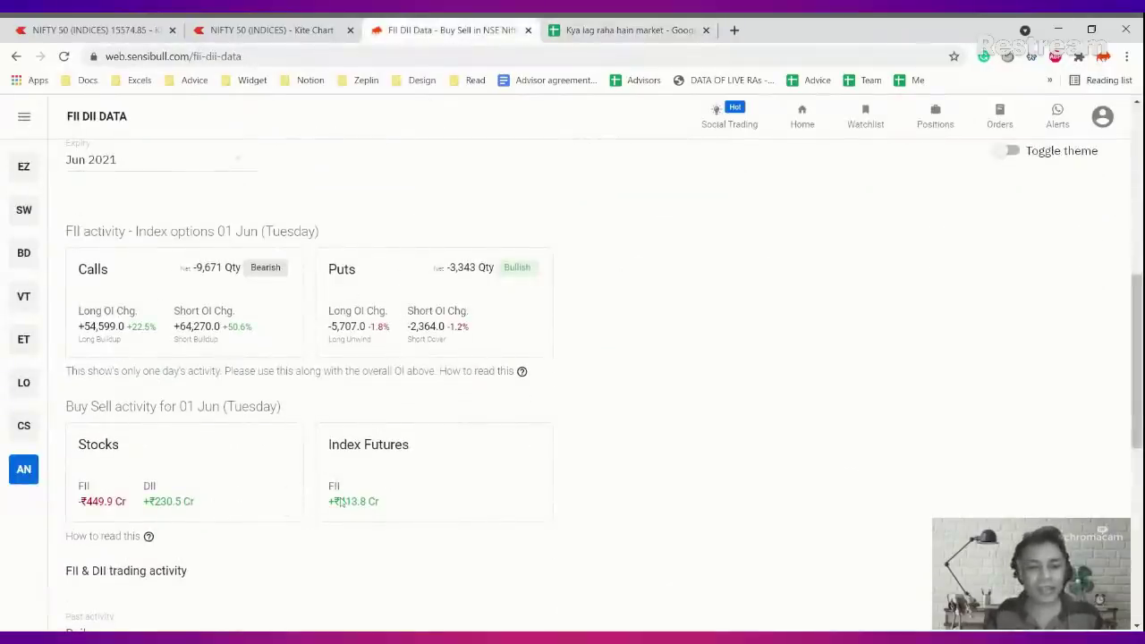
drag(328, 502, 386, 502)
click(572, 29)
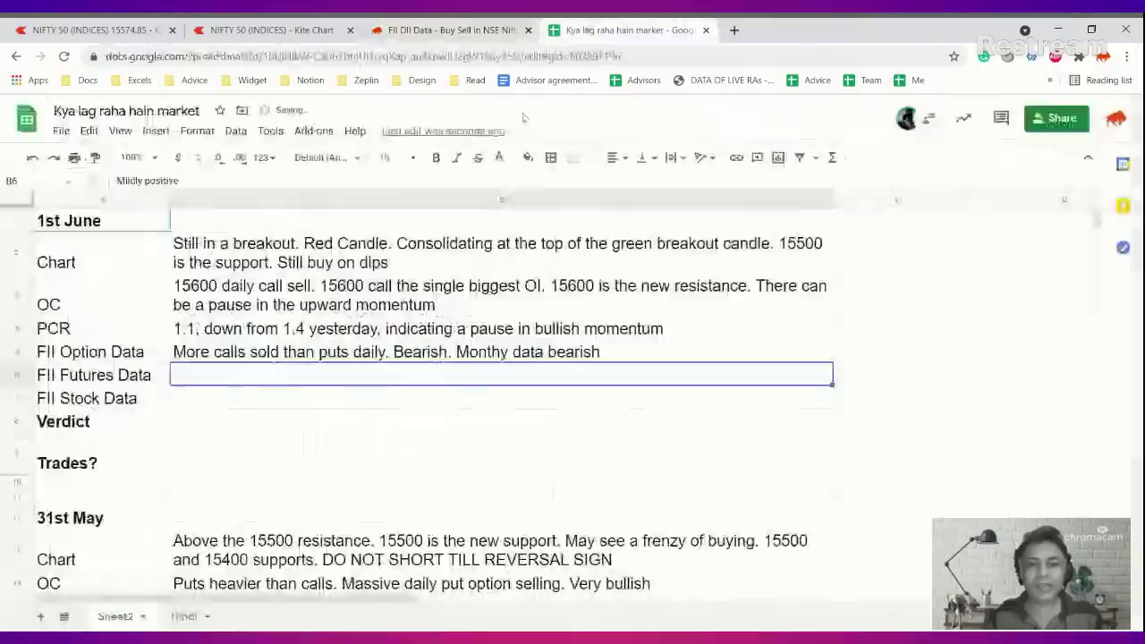
- Reveal B6's 'Mildly positive' futures note, then check FII stock data in Sensibull
click(504, 157)
click(512, 186)
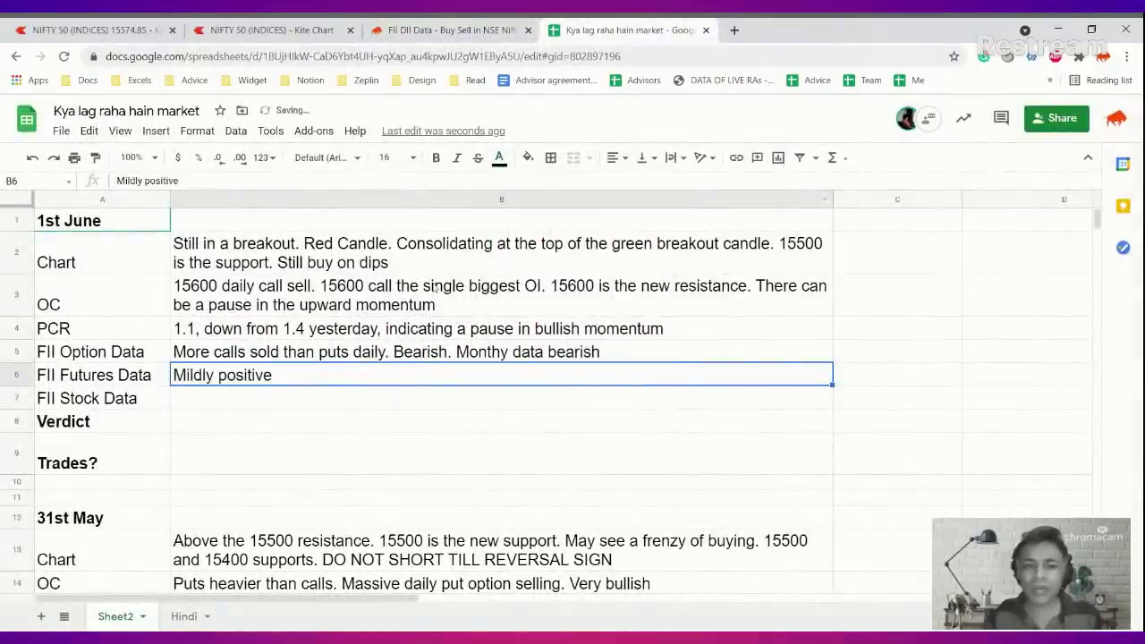
click(267, 402)
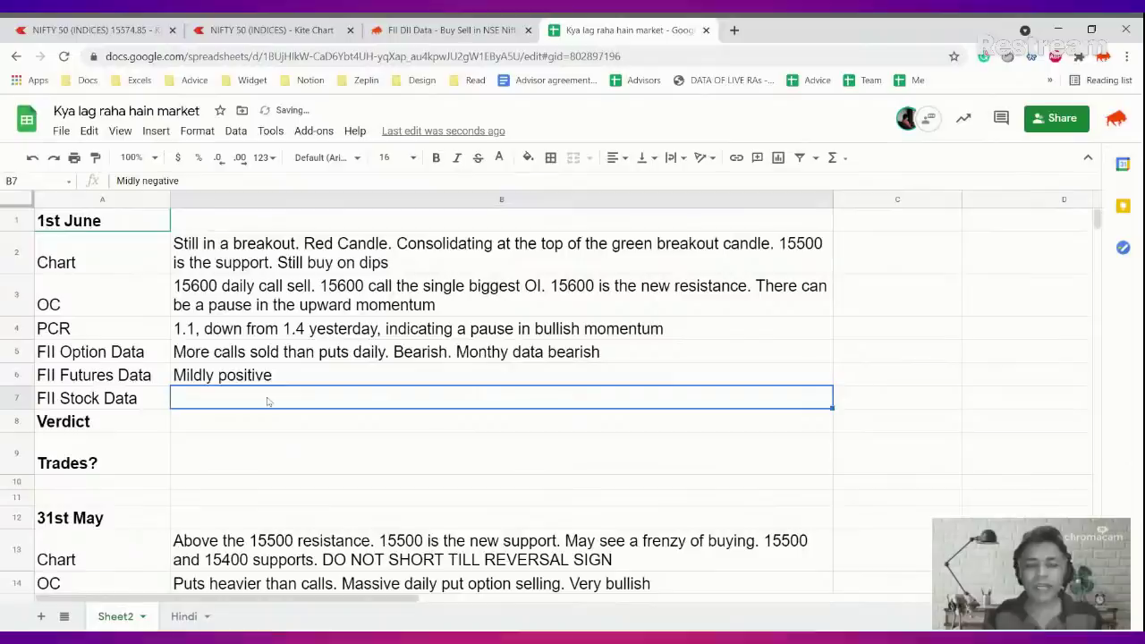
click(441, 22)
scroll(125, 277, down, 4)
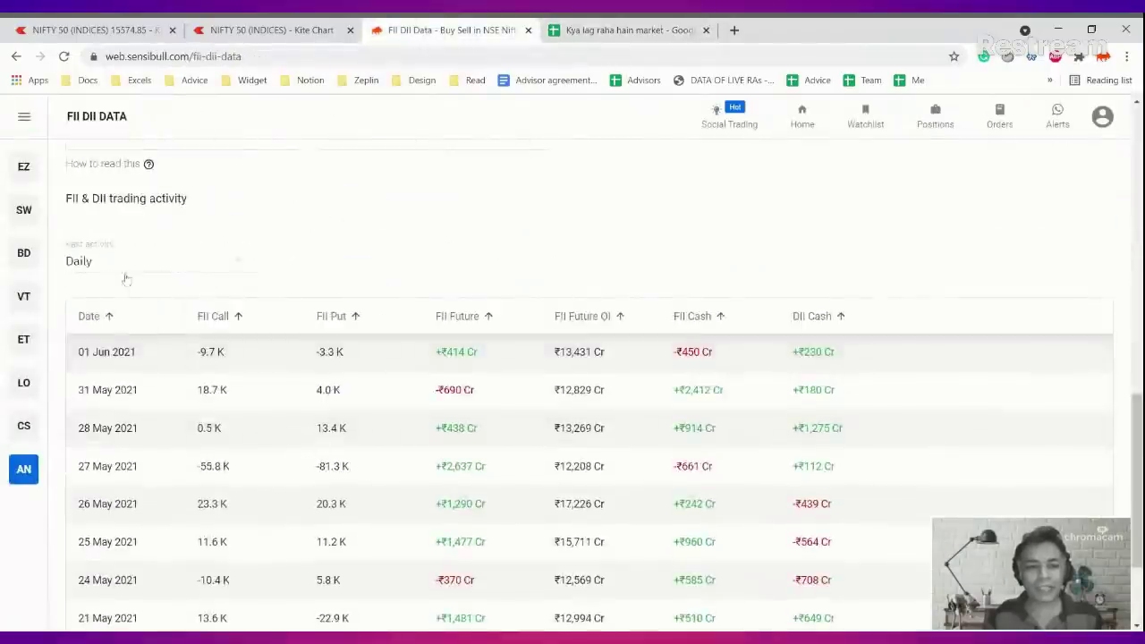
scroll(91, 295, up, 2)
drag(81, 278, 126, 279)
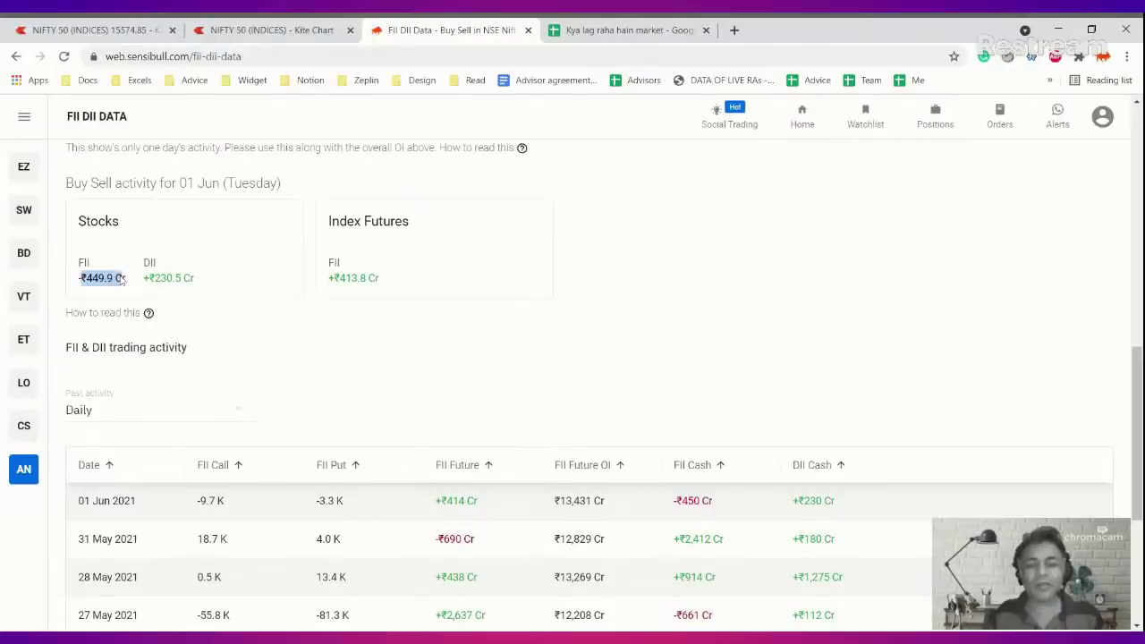
scroll(119, 284, up, 1)
click(626, 29)
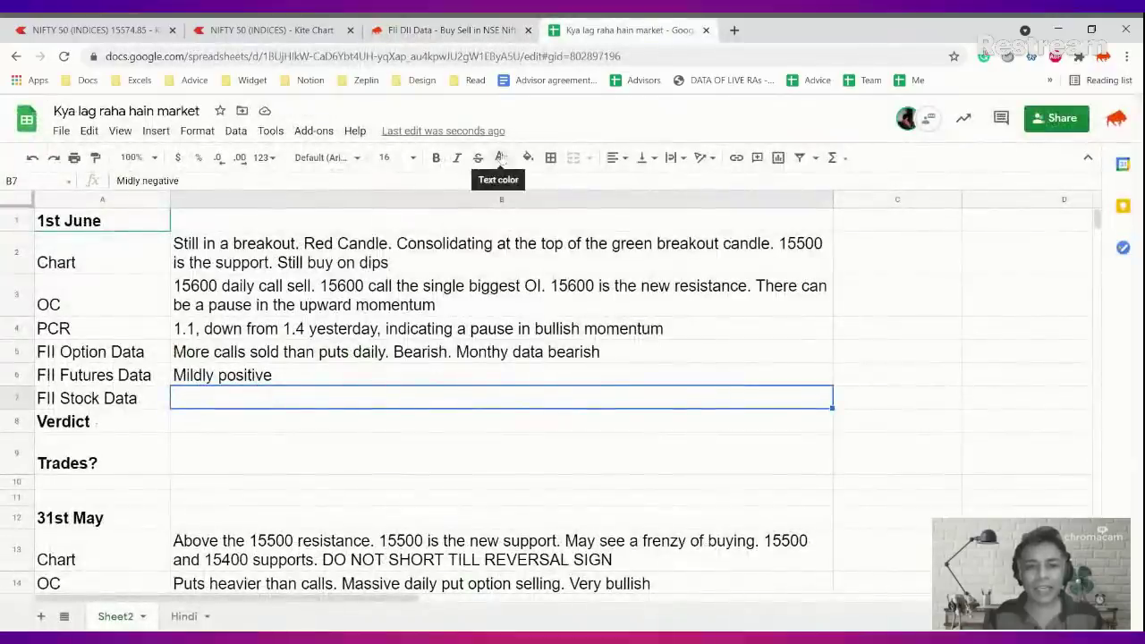
- Reveal the B7 FII Stock Data note and review the remaining FII figures
click(499, 159)
click(507, 190)
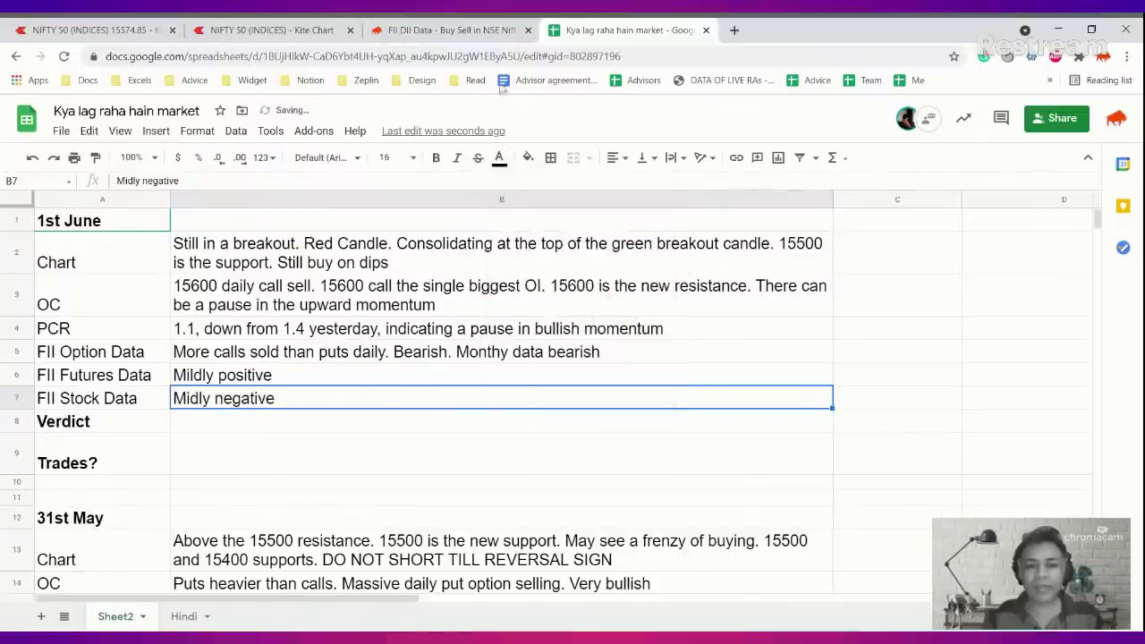
click(448, 31)
scroll(488, 349, down, 3)
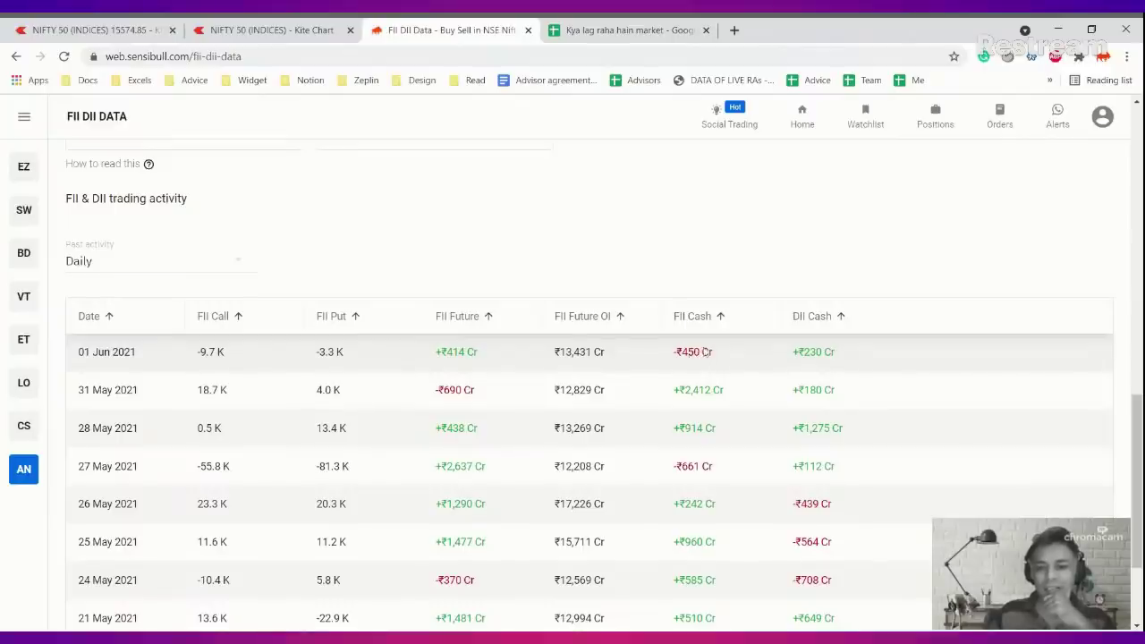
scroll(705, 352, down, 1)
scroll(695, 259, down, 1)
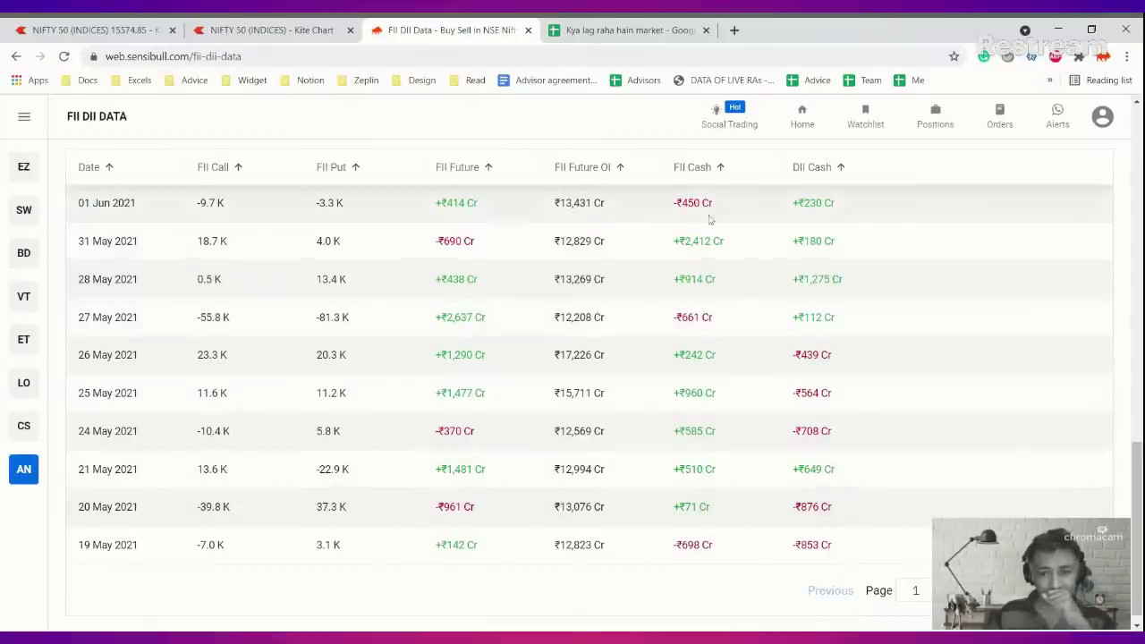
scroll(695, 207, up, 1)
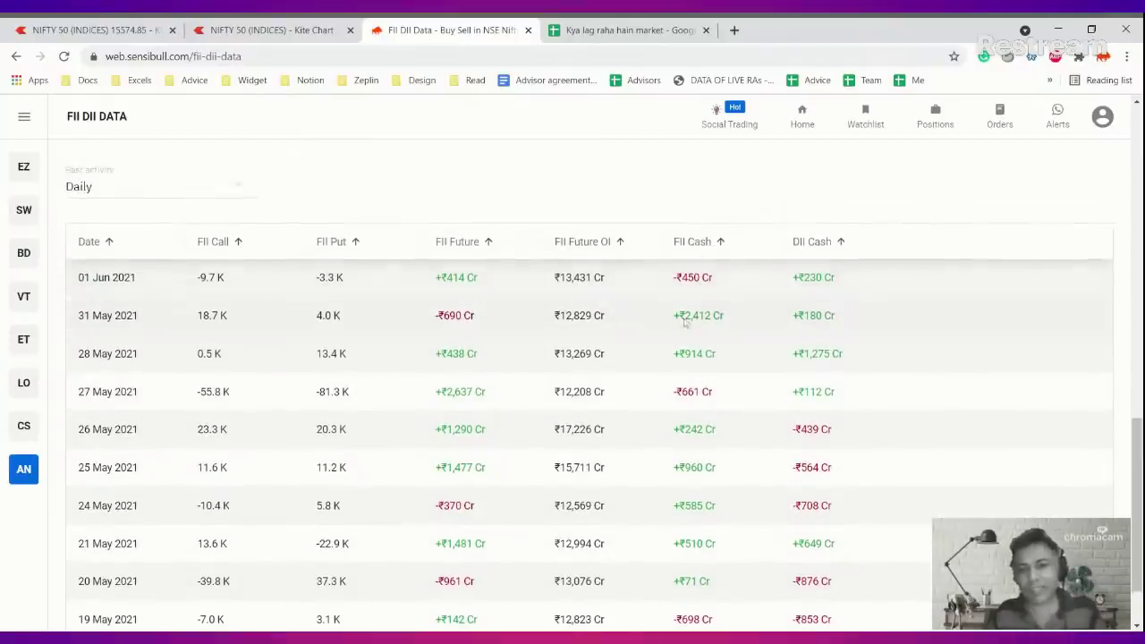
click(642, 26)
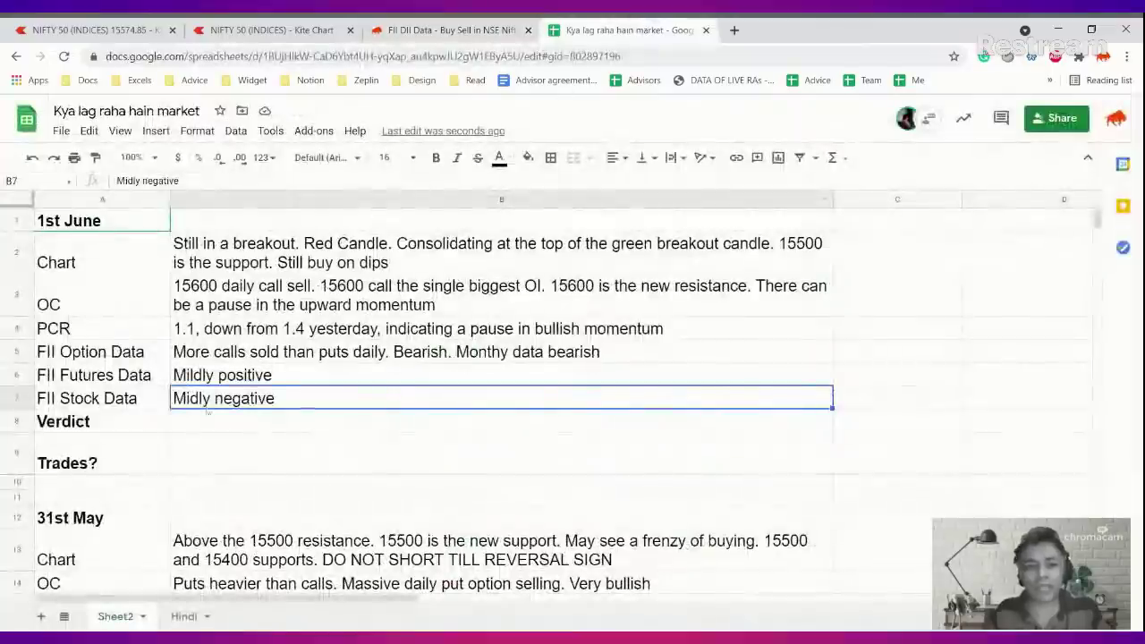
- Fix 'Midly' to 'Mildly negative' in B7, then return to the NIFTY 50 Kite Chart
key(Return)
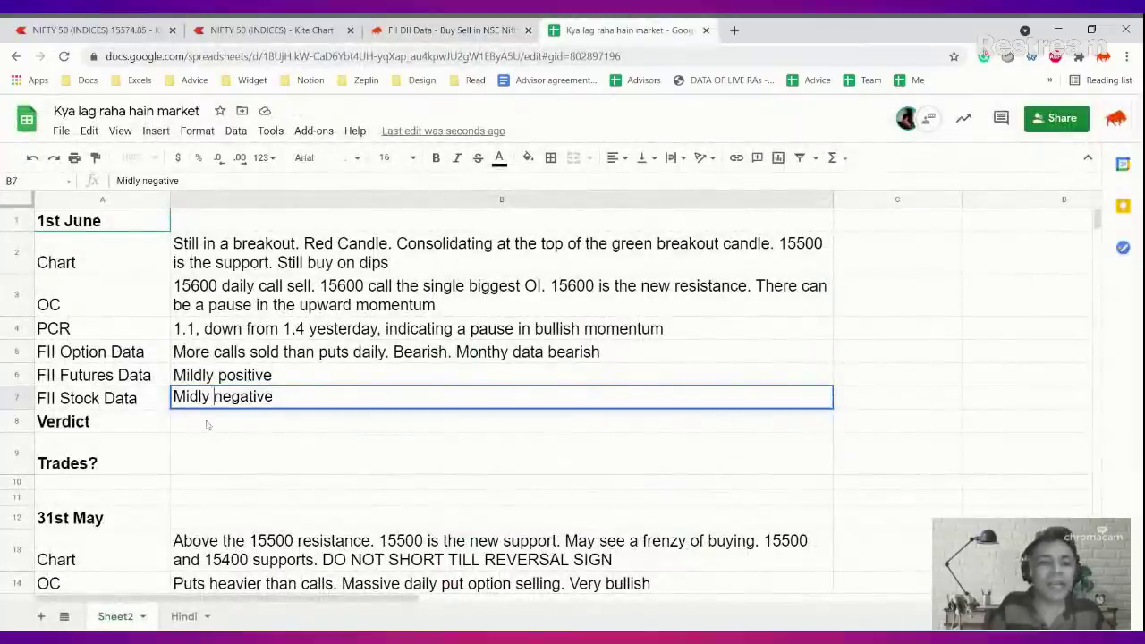
text(l)
key(Return)
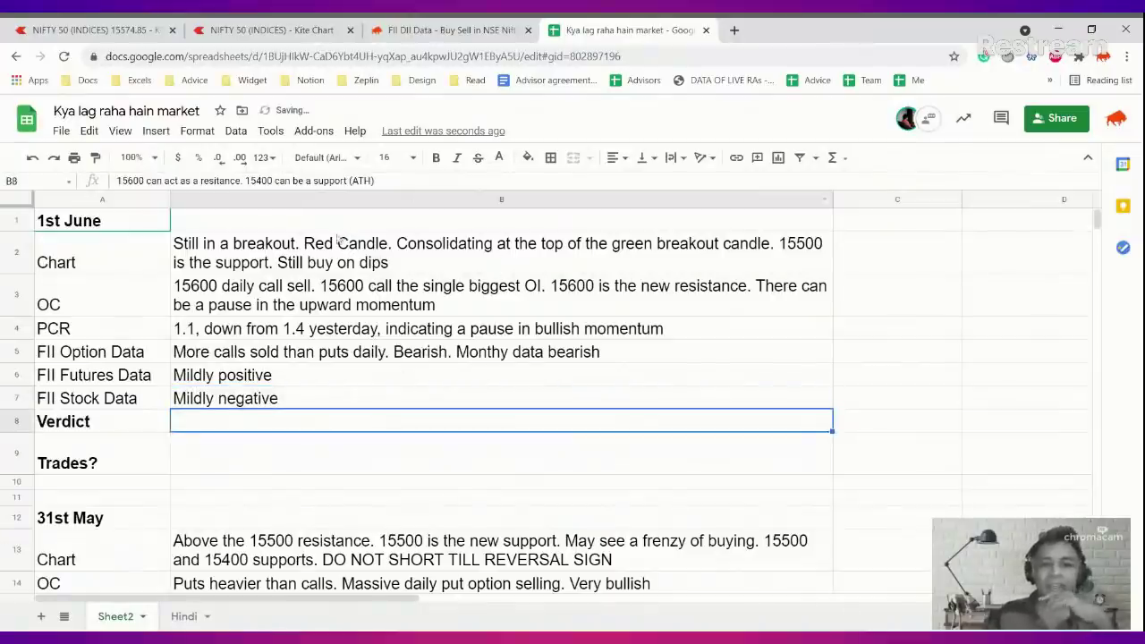
click(335, 235)
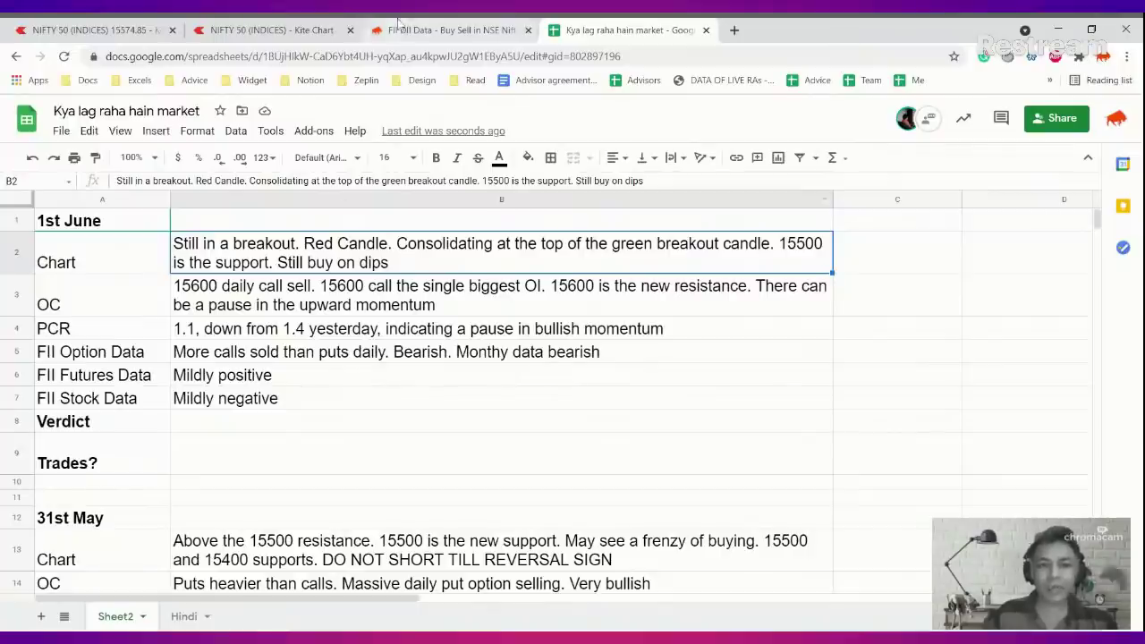
click(268, 30)
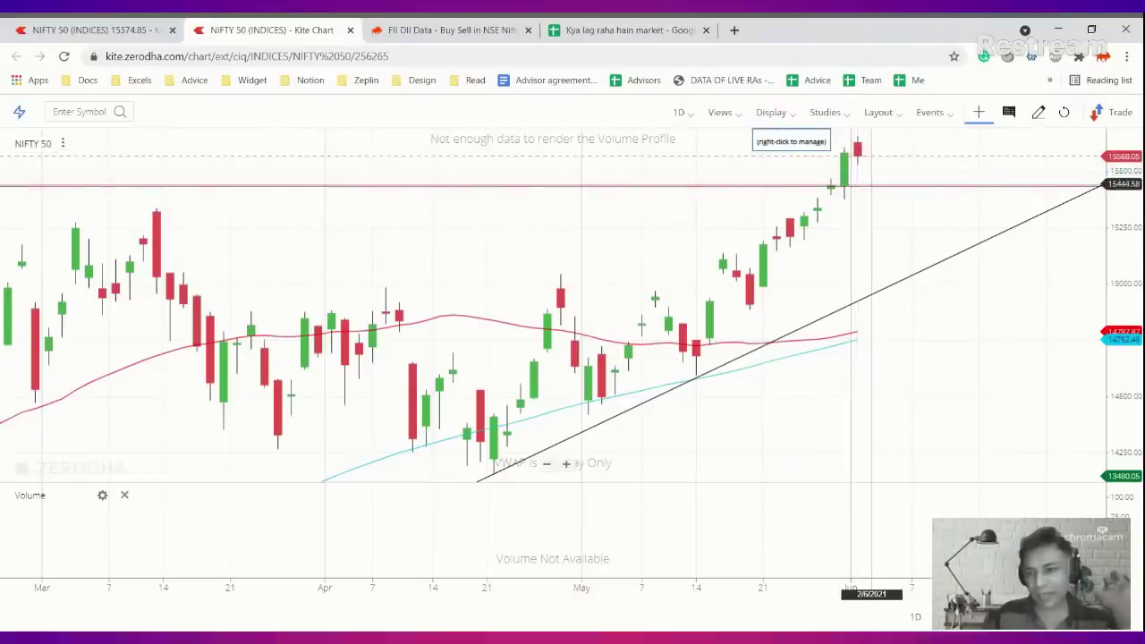
- Zoom out the NIFTY 50 chart and readjust the horizontal price level to about 15435
scroll(858, 179, down, 3)
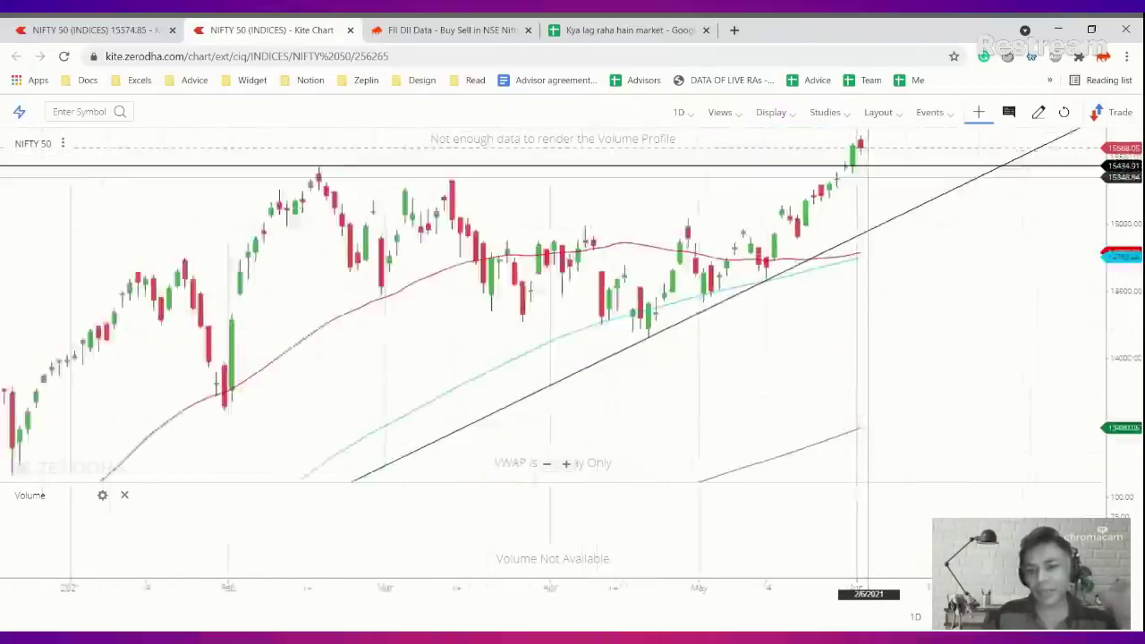
scroll(859, 165, down, 2)
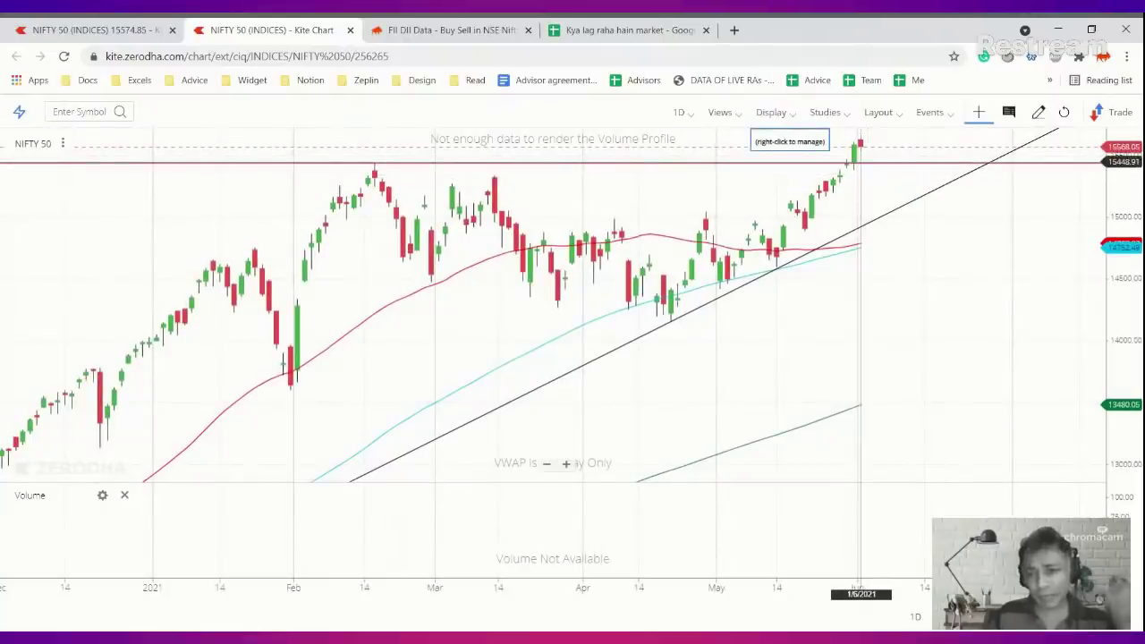
drag(868, 162, 868, 167)
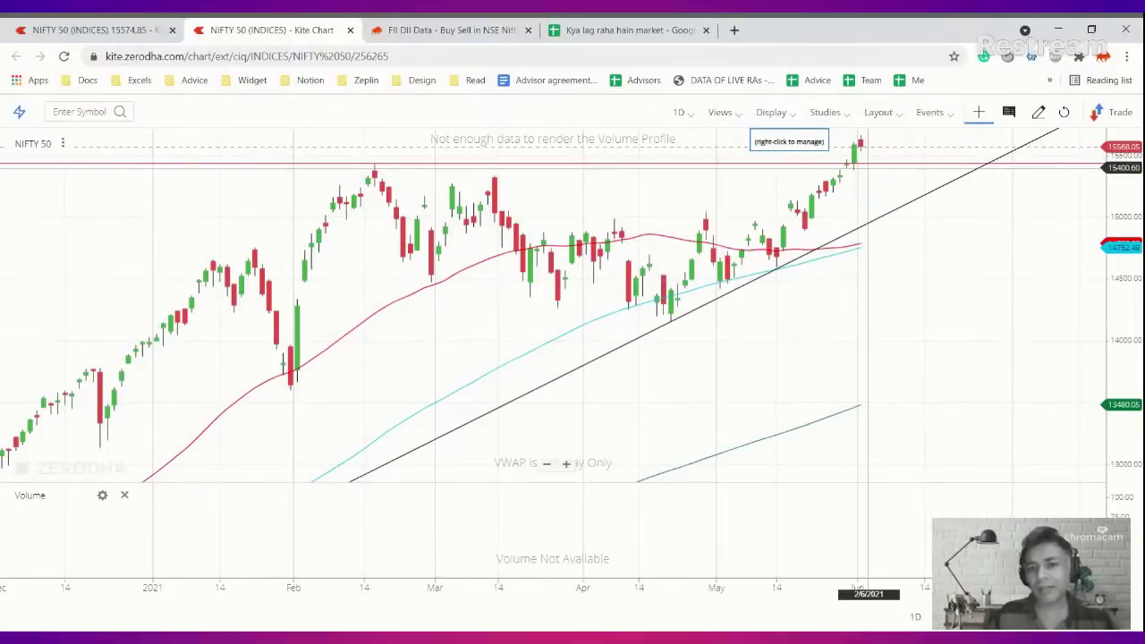
drag(868, 167, 868, 163)
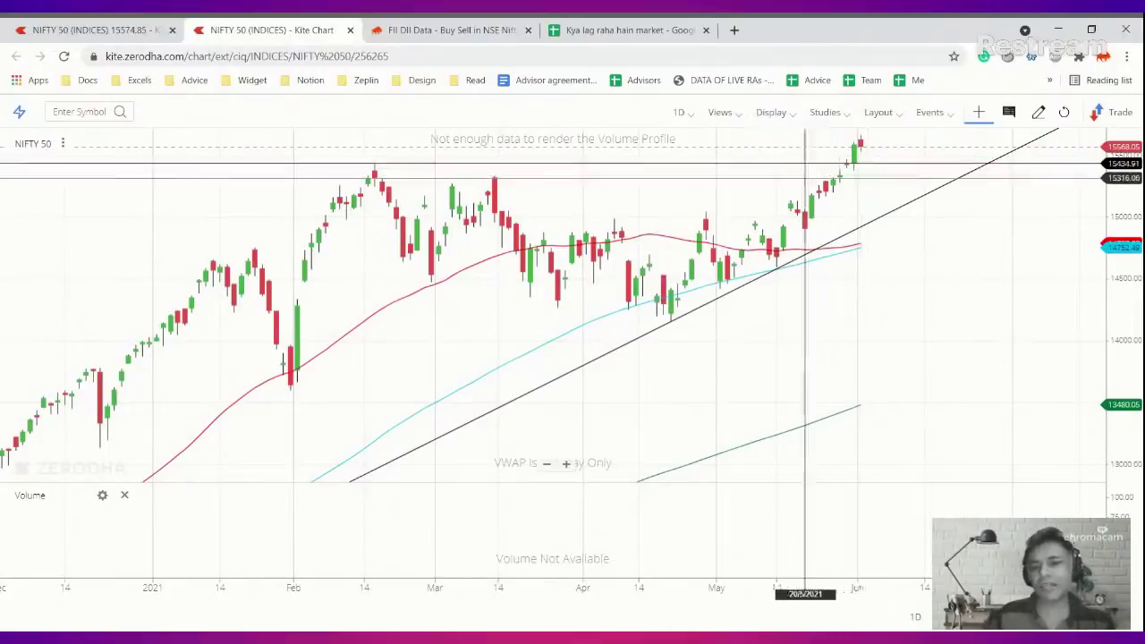
- Draw a trial upper channel trendline near June's high, then delete it
click(1038, 112)
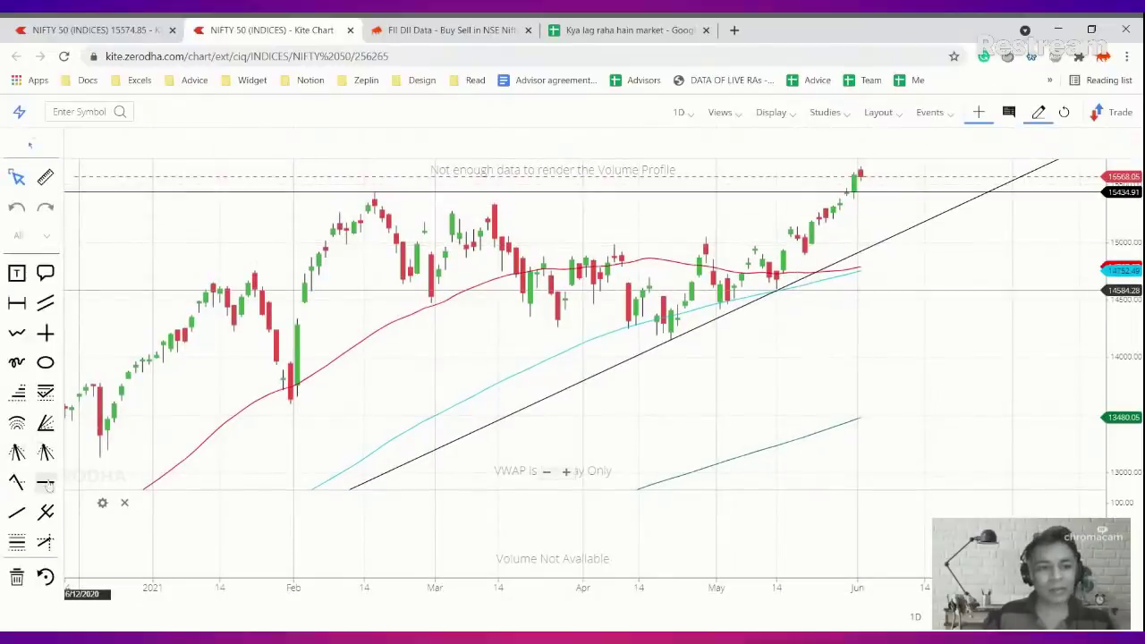
click(17, 512)
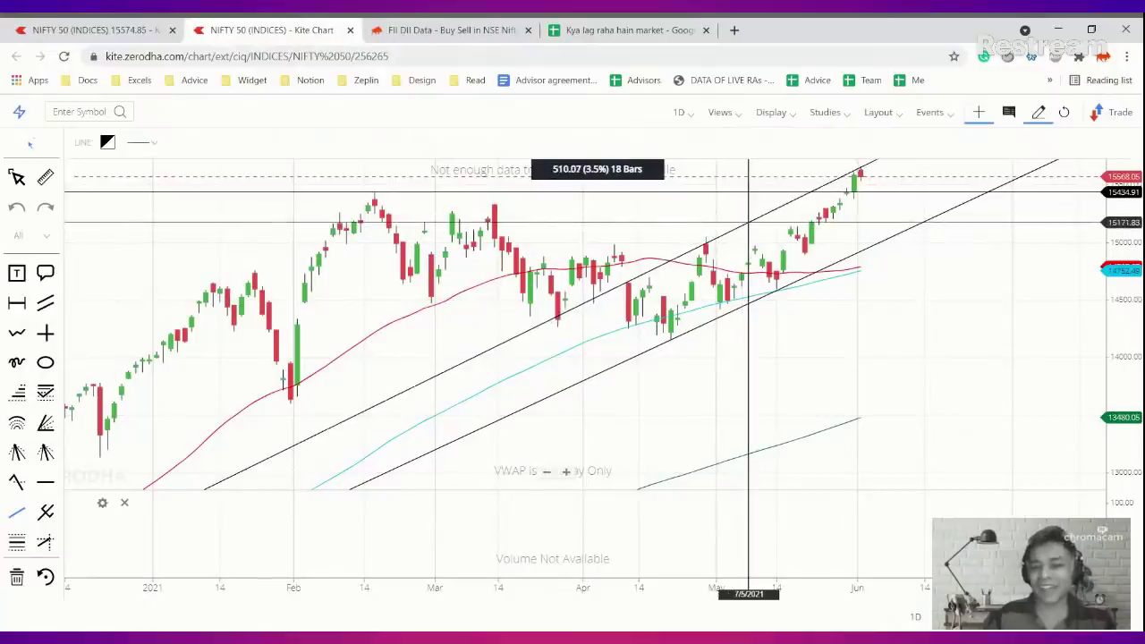
click(748, 222)
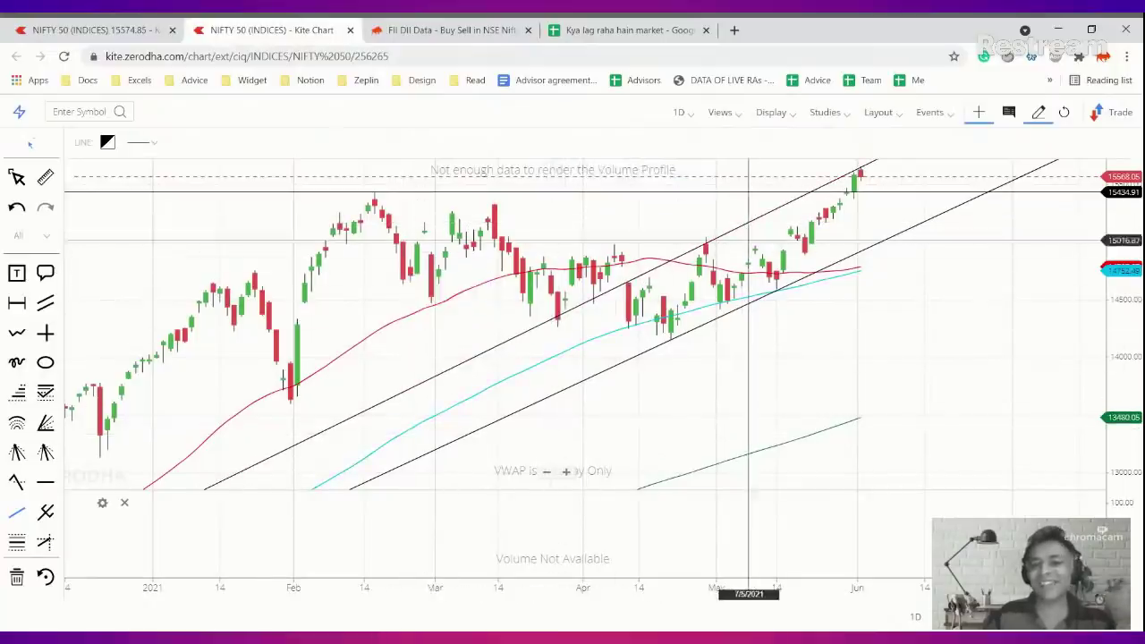
right_click(748, 223)
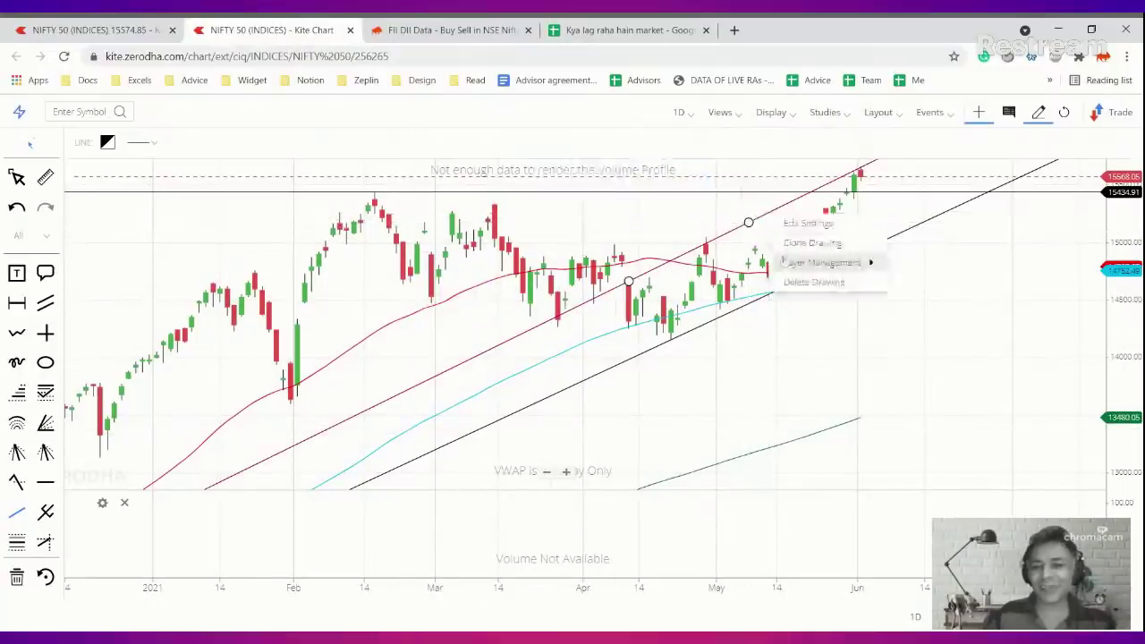
click(789, 281)
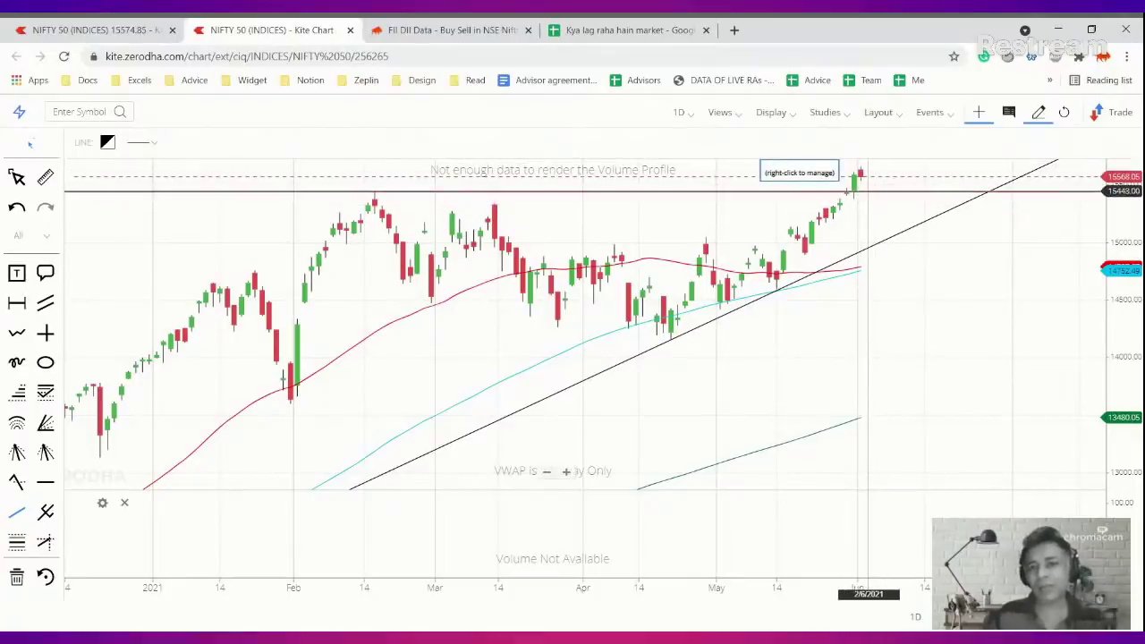
- Check the OC note in B3 and the FII DII data page, then return to the sheet
click(549, 27)
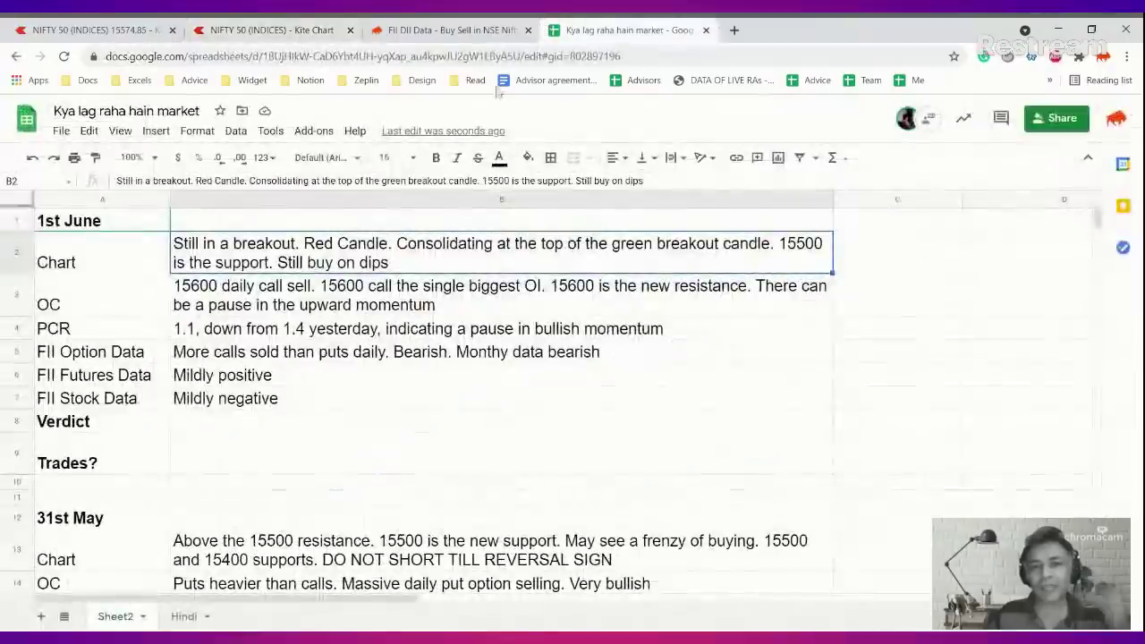
click(440, 304)
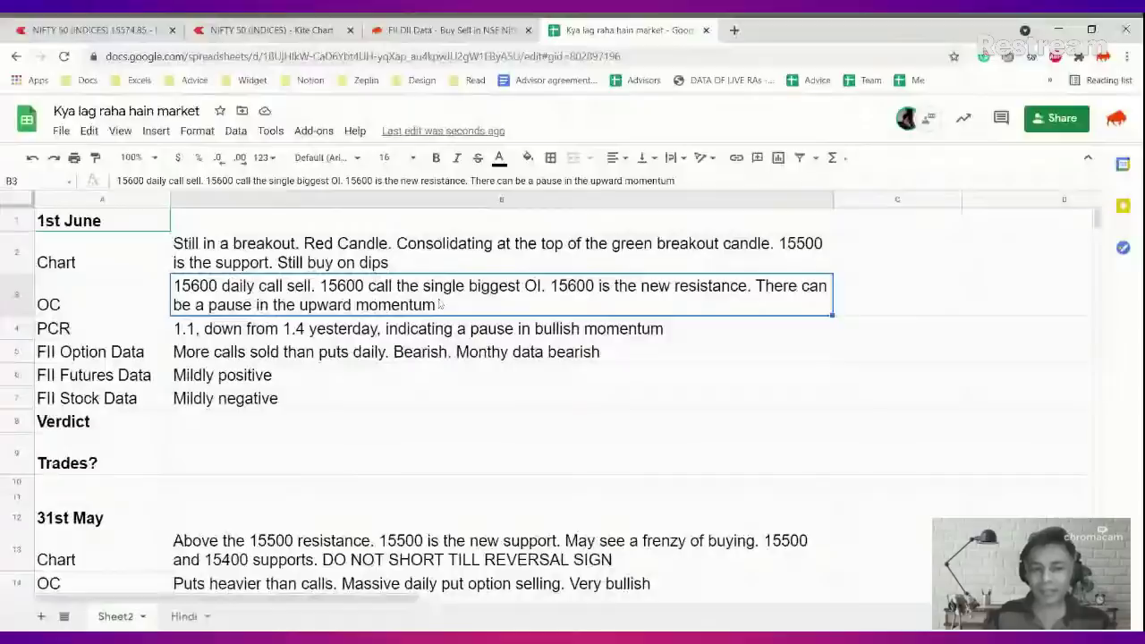
click(466, 30)
click(602, 24)
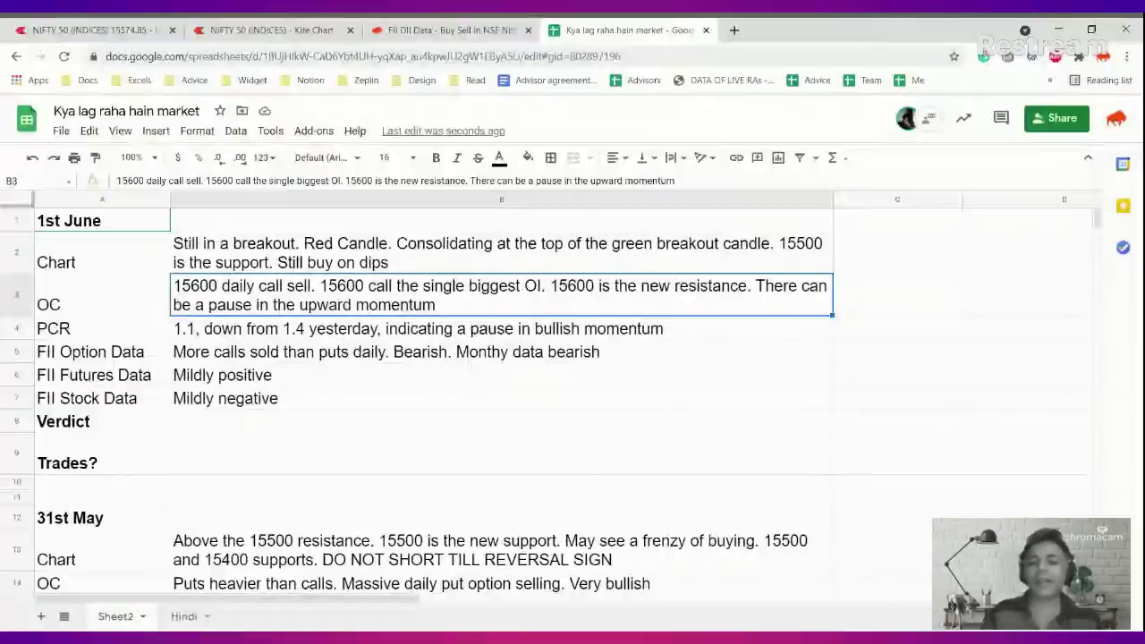
- Discard a started Verdict entry and reset the Verdict and FII Stock Data cell backgrounds
click(243, 425)
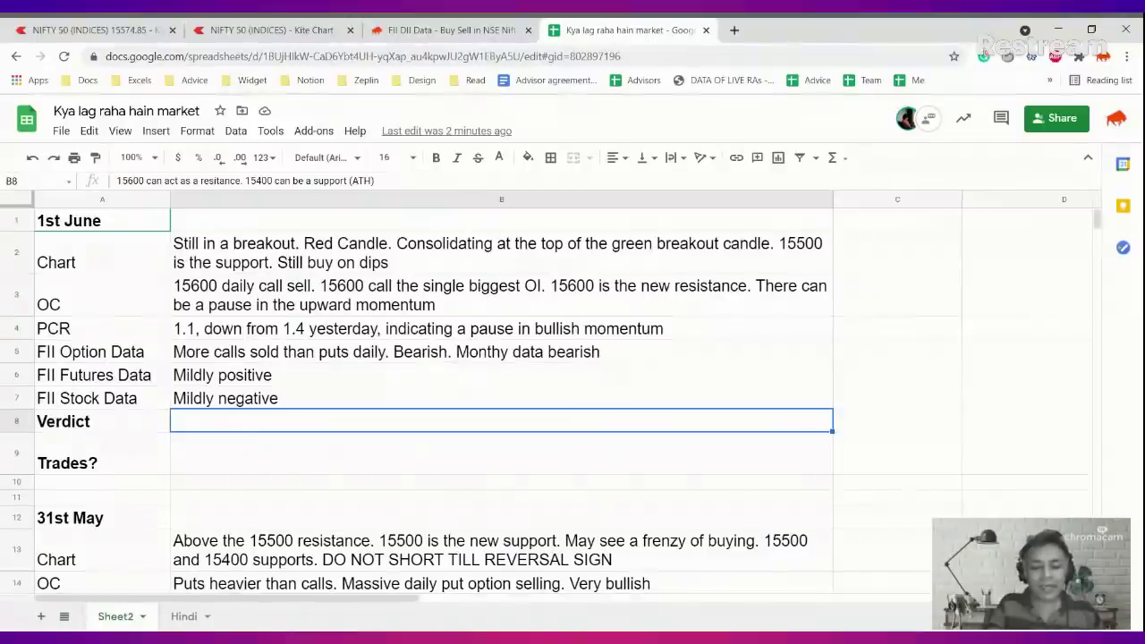
text(Not trading)
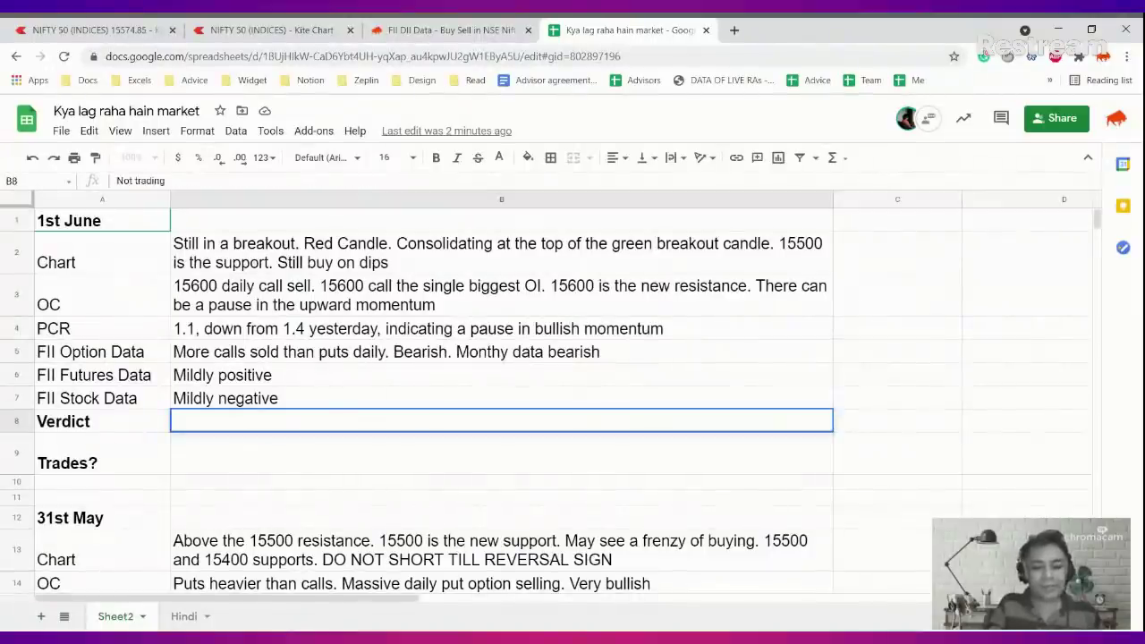
key(Delete)
click(528, 157)
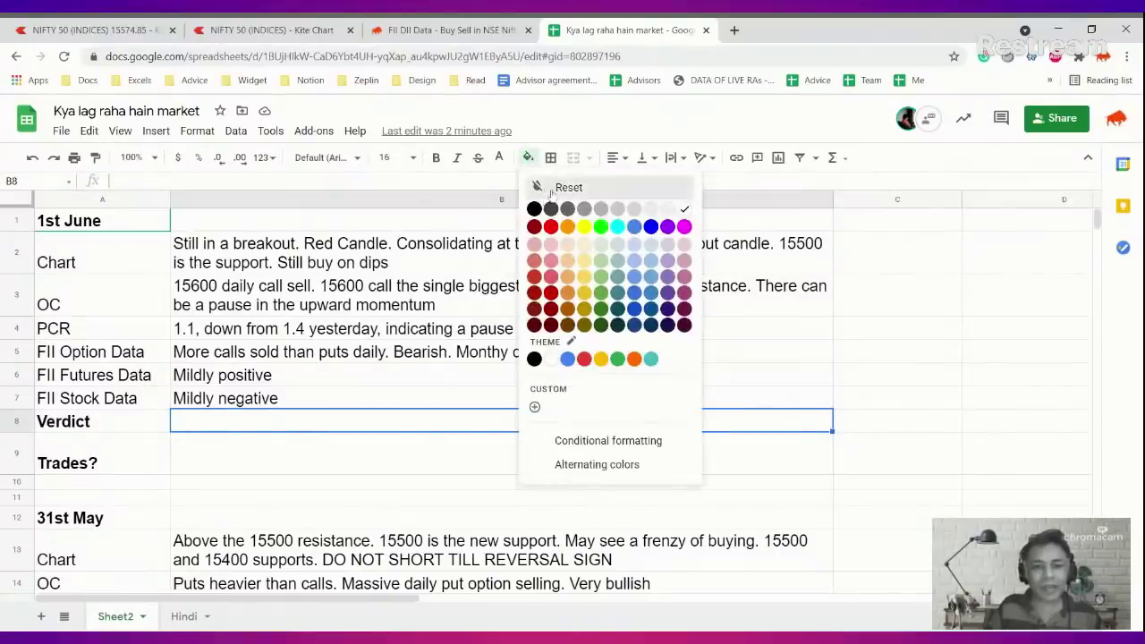
click(547, 187)
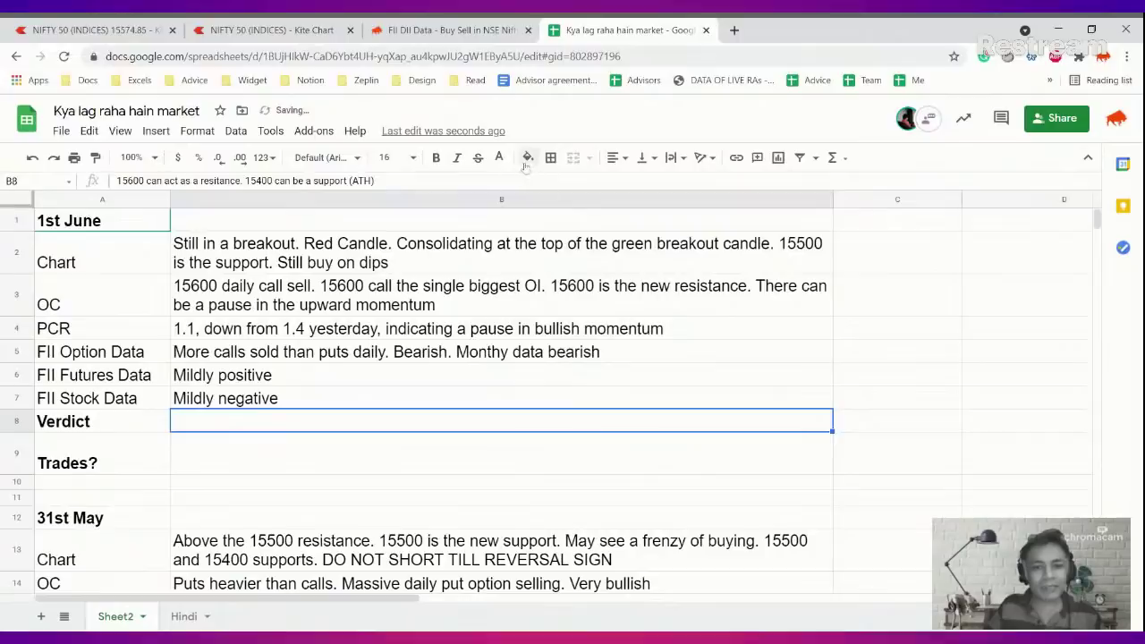
key(Up)
click(527, 158)
click(537, 188)
- Cancel a second partial Verdict entry and undo to restore the earlier Verdict text
click(233, 427)
text(No d)
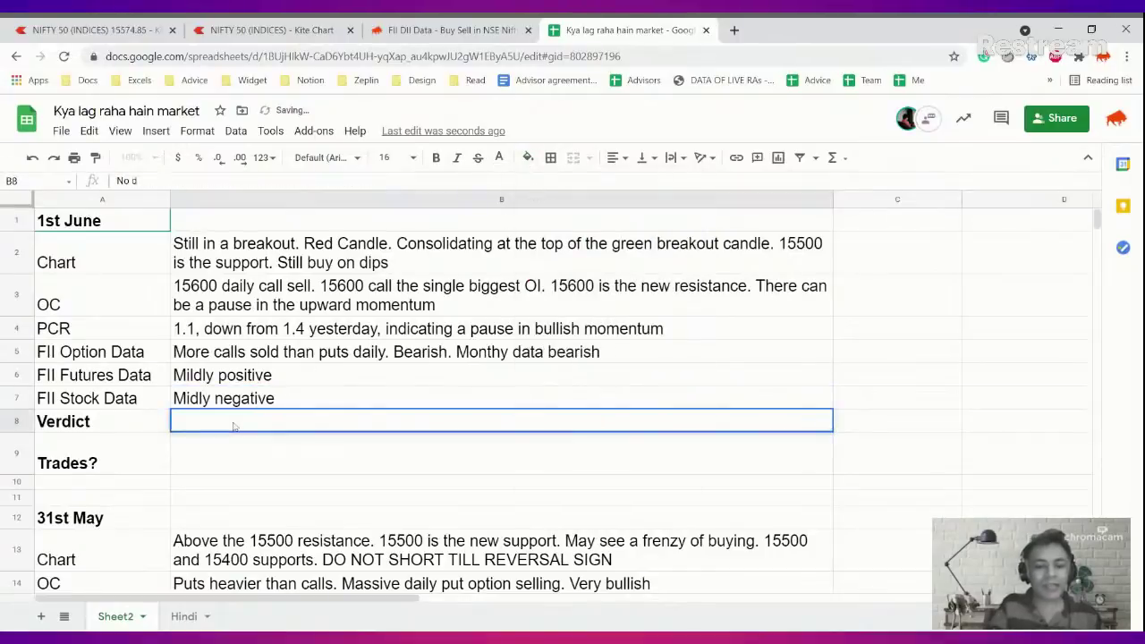
key(Escape)
click(528, 157)
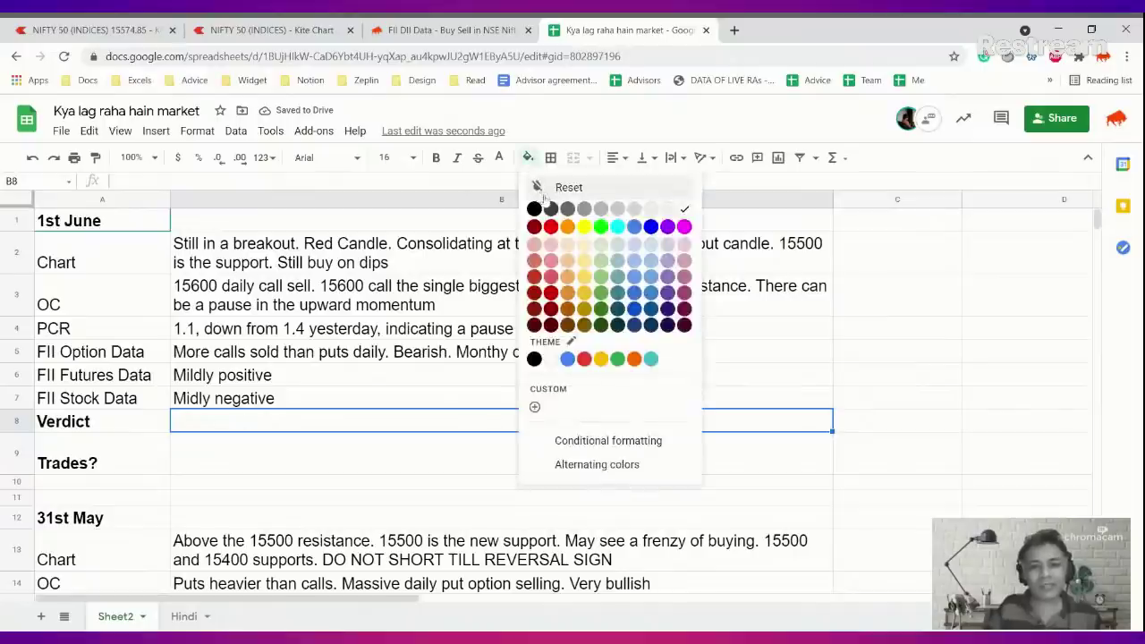
click(543, 190)
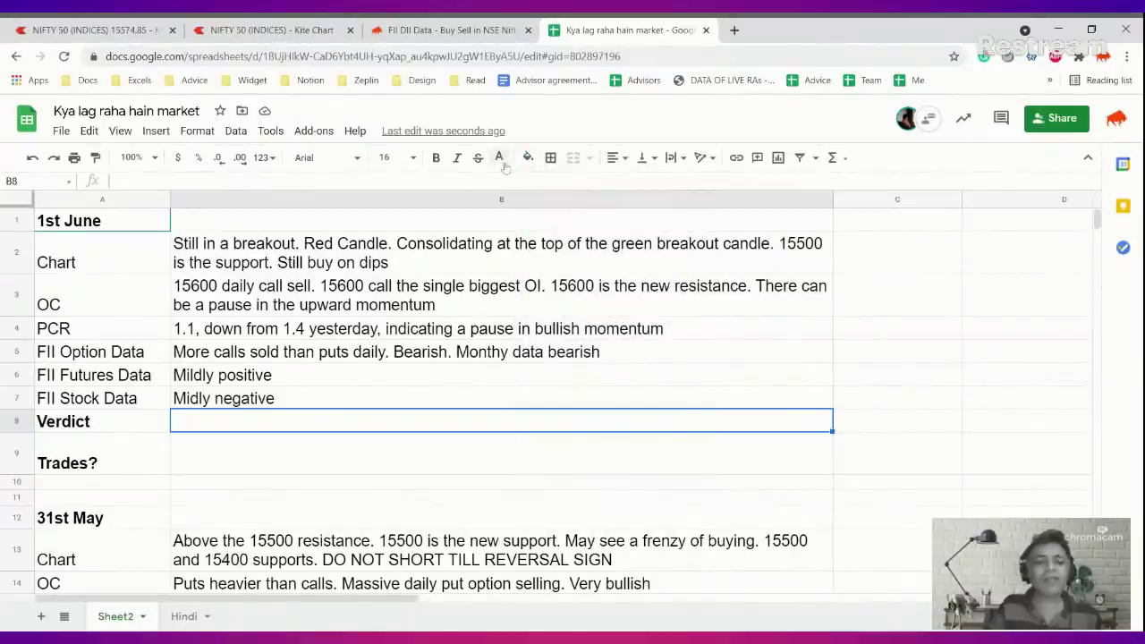
key(ctrl+z)
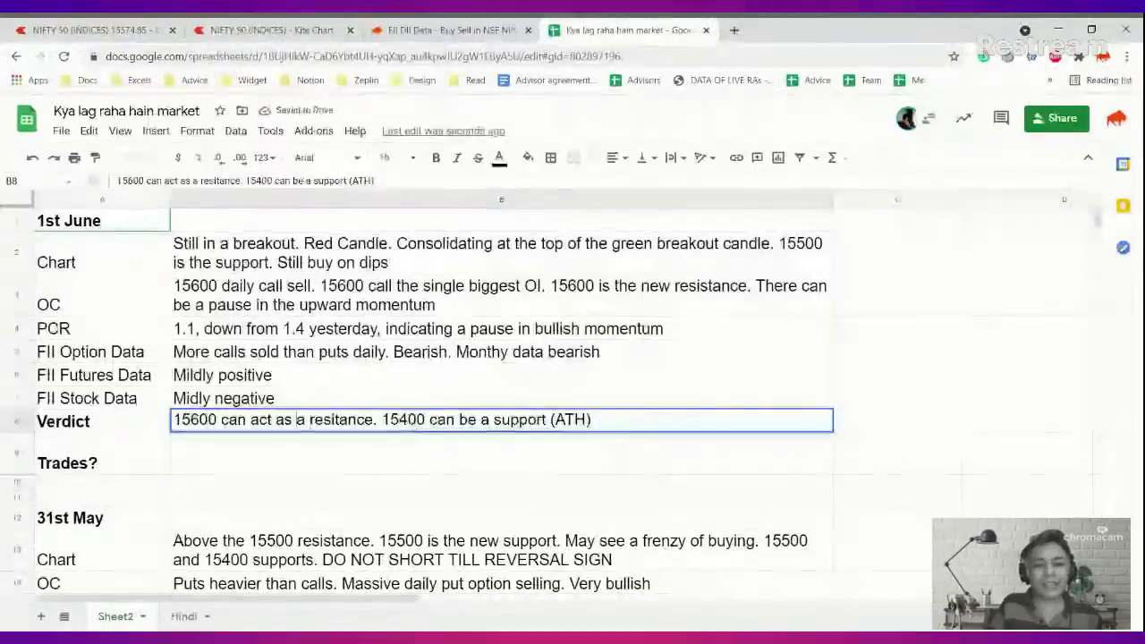
double_click(309, 420)
key(Right)
key(Right)
key(Right)
key(Right)
text(s)
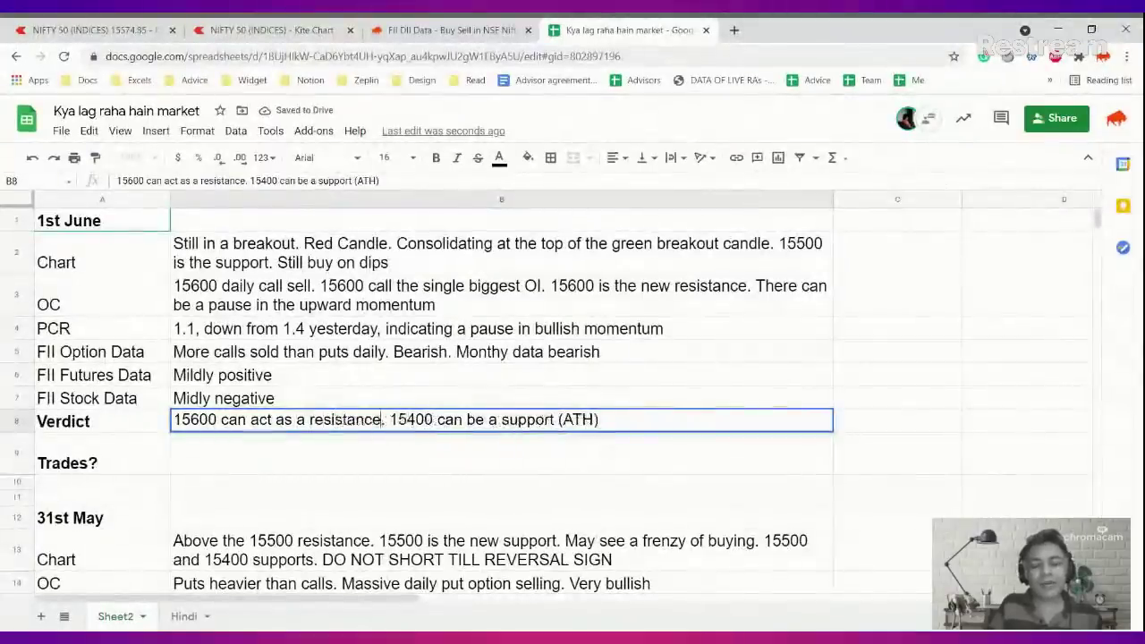
key(End)
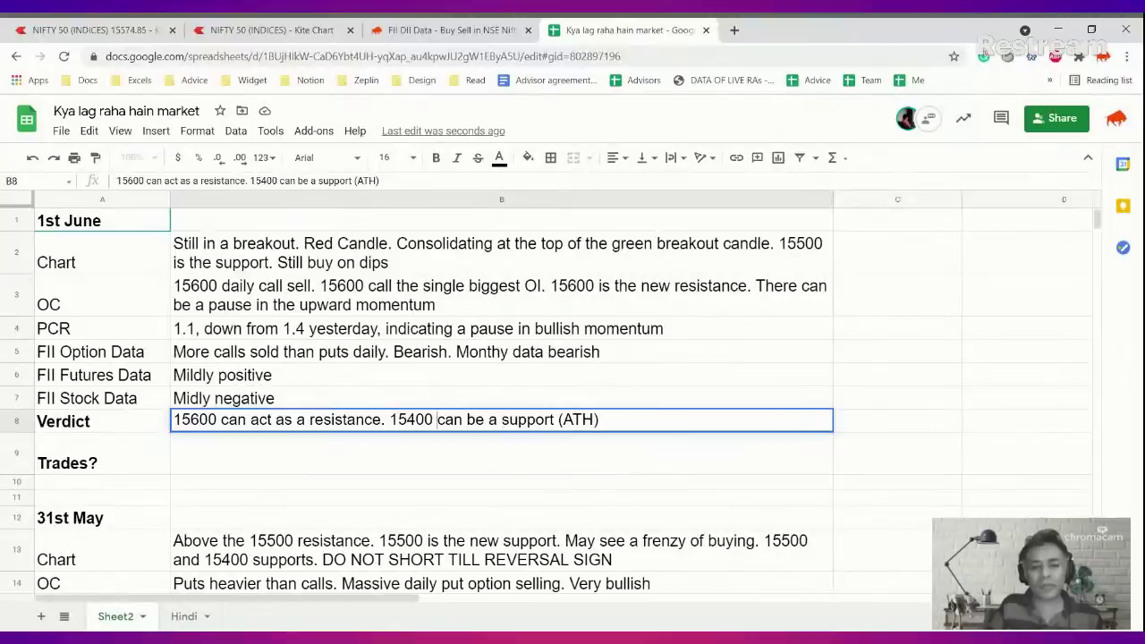
click(434, 420)
text(-1)
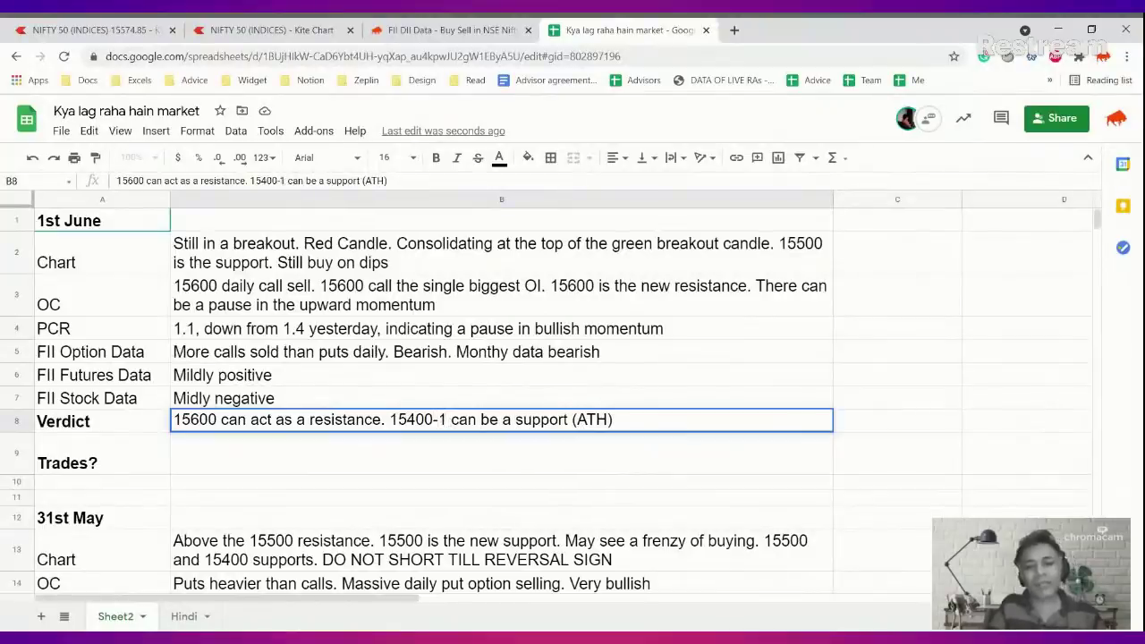
text(5500 can be a support (ATH). )
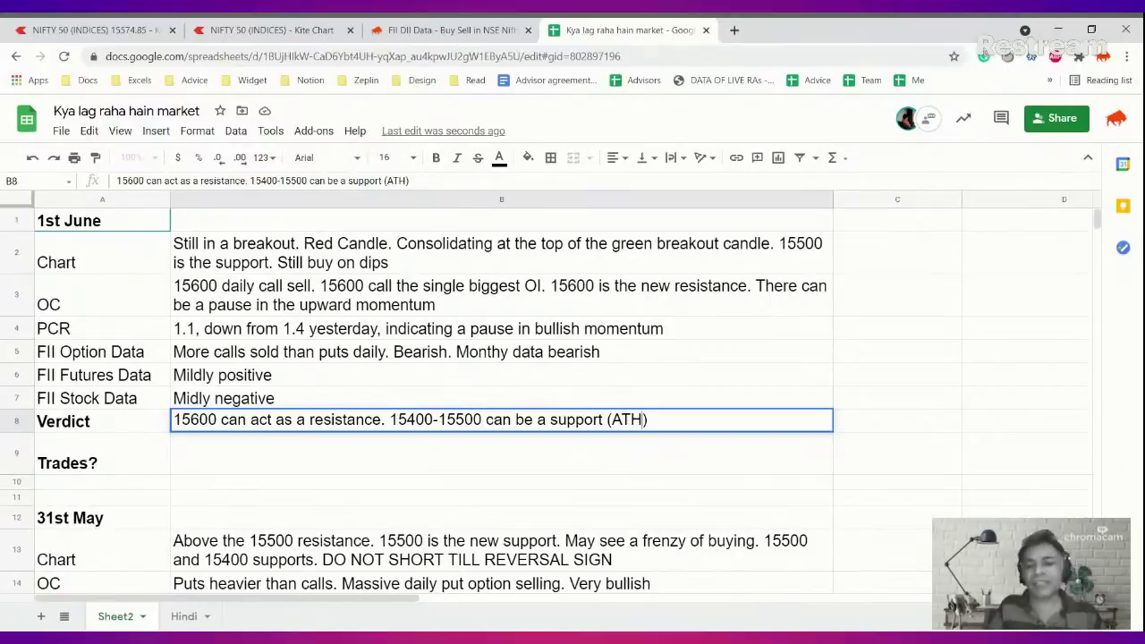
text(Will look to see if there is a price stabilization)
key(Return)
- Append 'No directional trades right now. Will happily short OTM options as momentum seems to have slowed down'
click(501, 431)
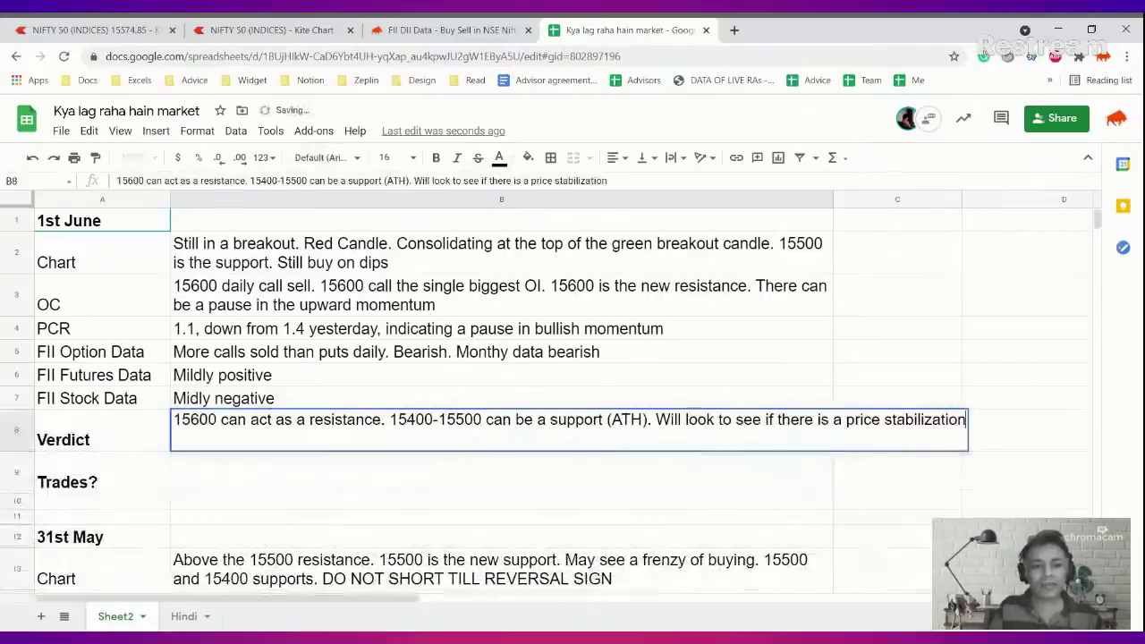
text(. No directional tra)
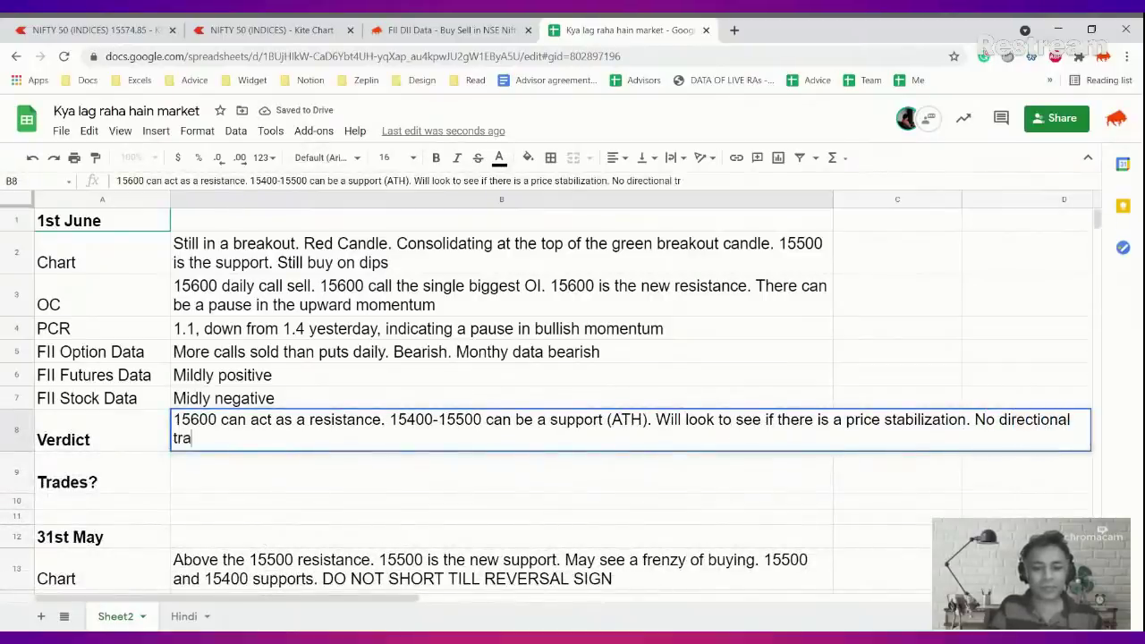
text(des right now. )
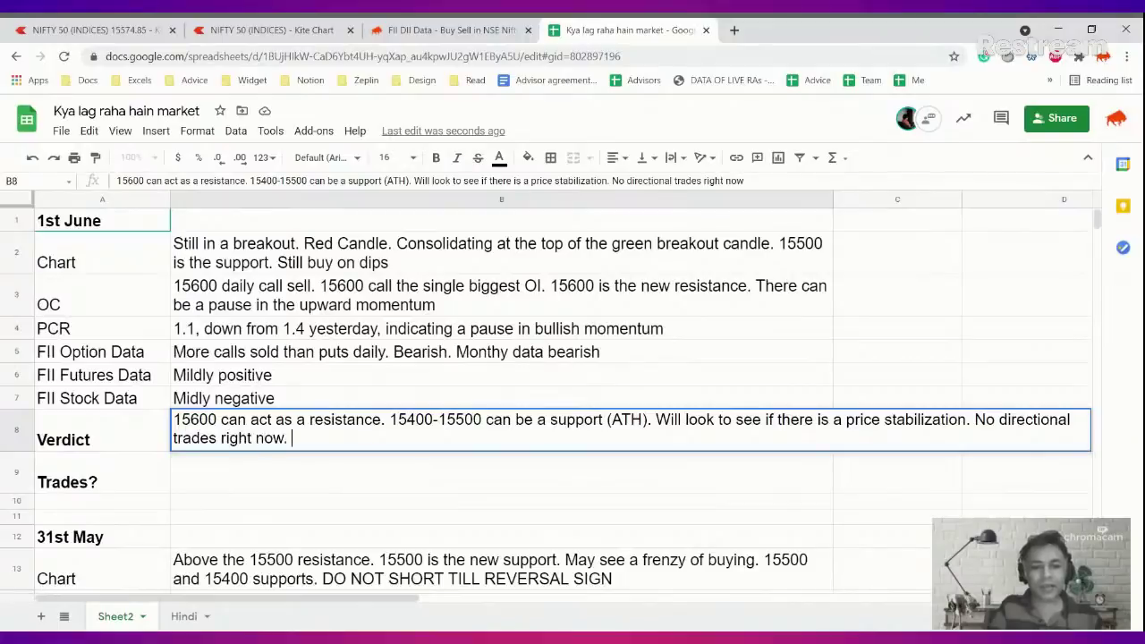
text(Will happily s)
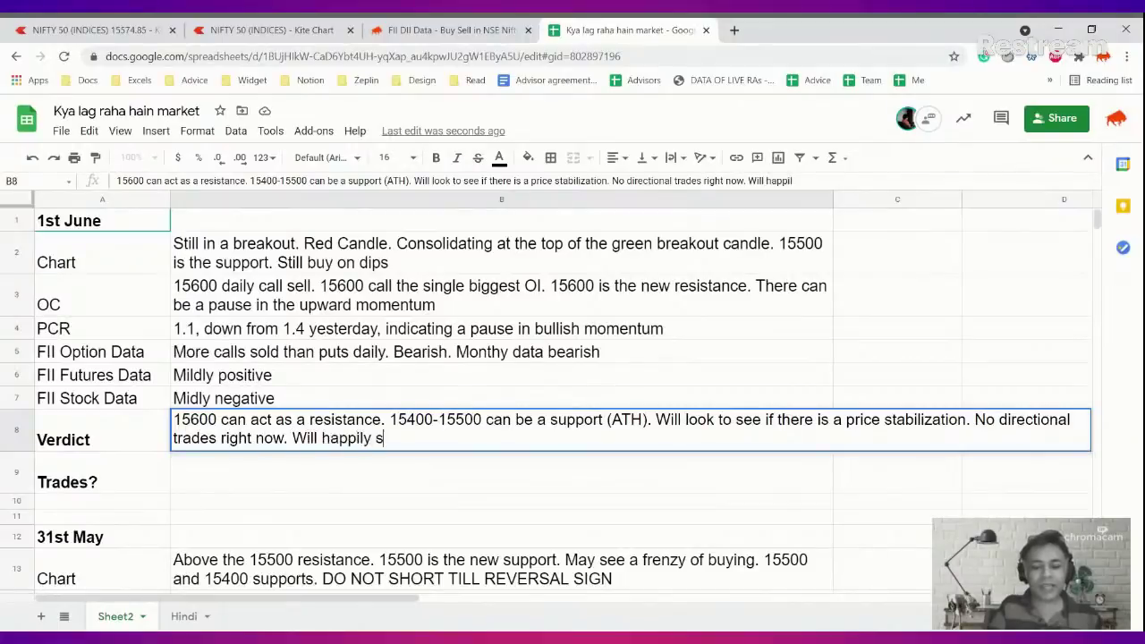
text(hort OTM optios)
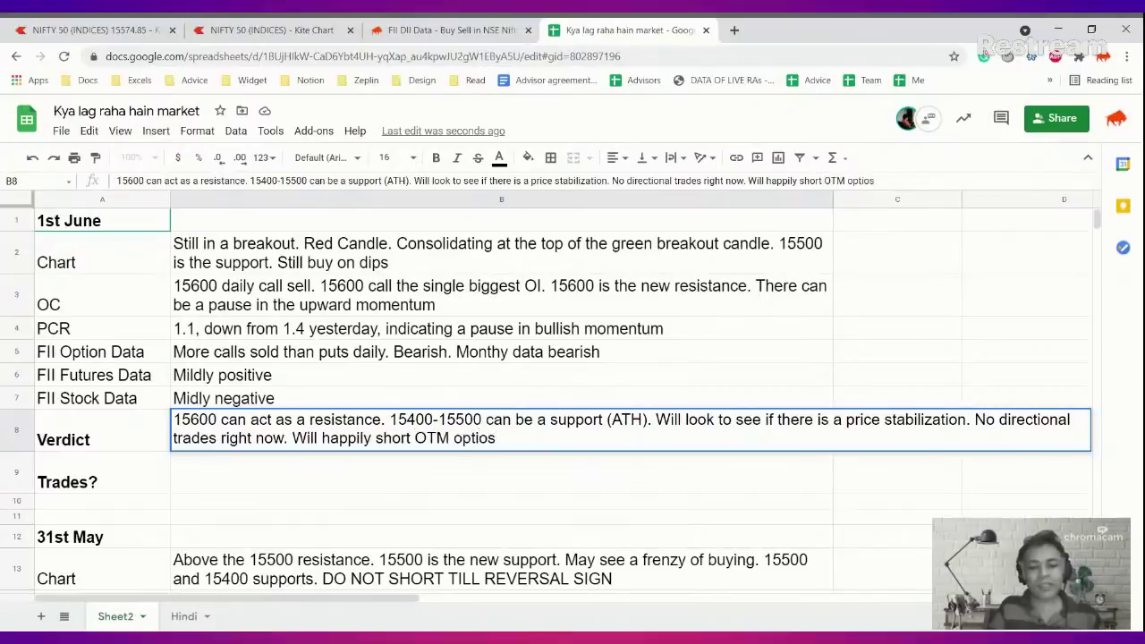
key(BackSpace)
text(ns as )
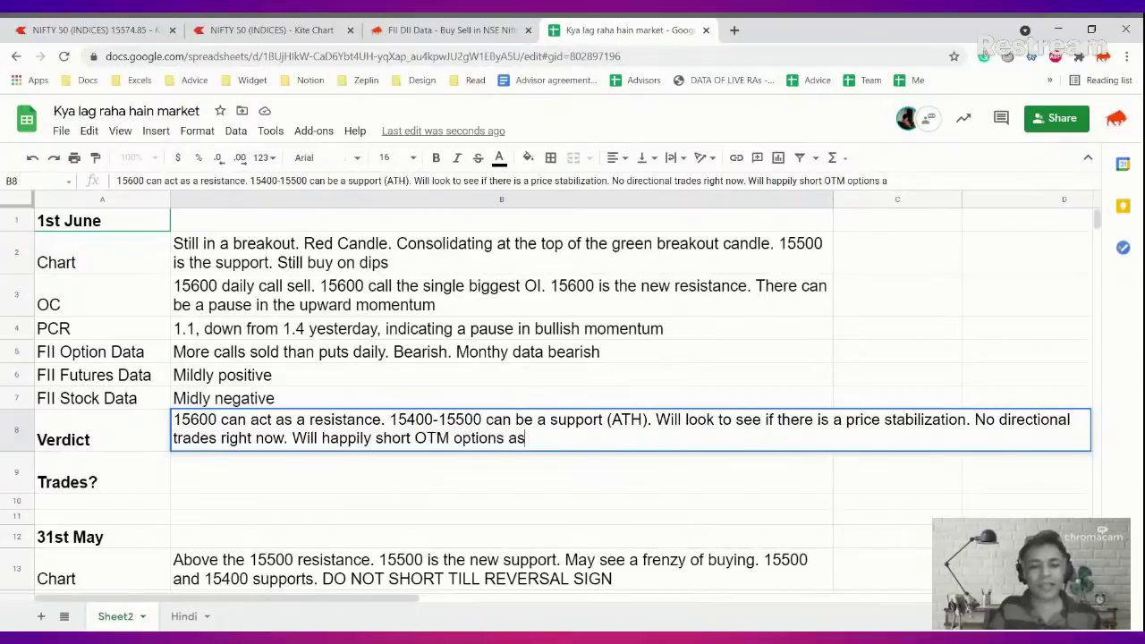
text(moment)
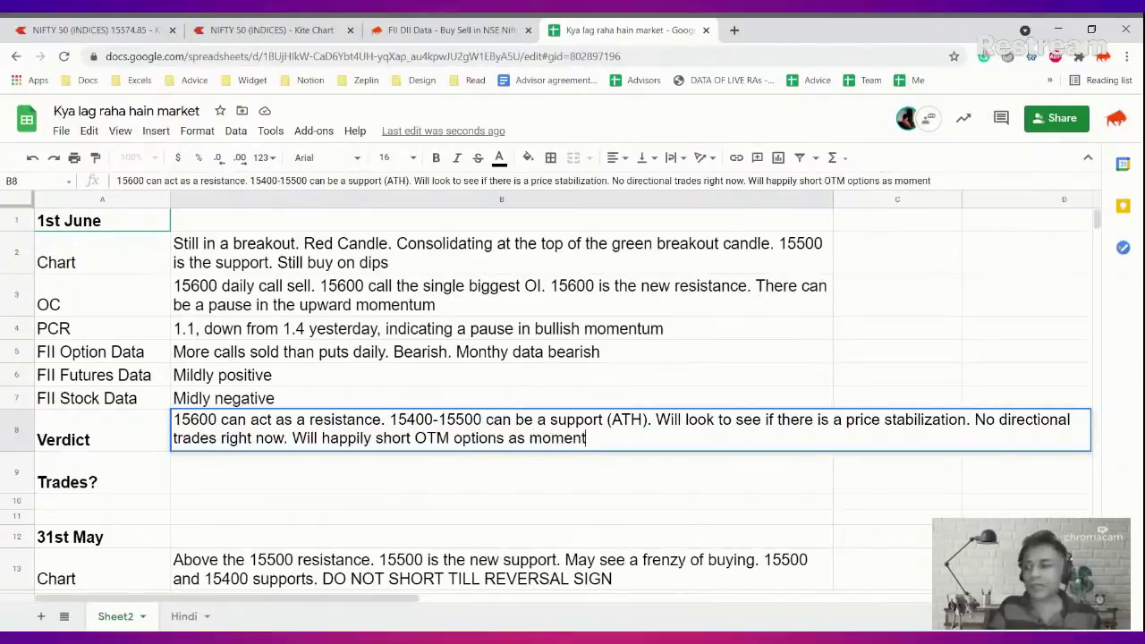
text(um seems to)
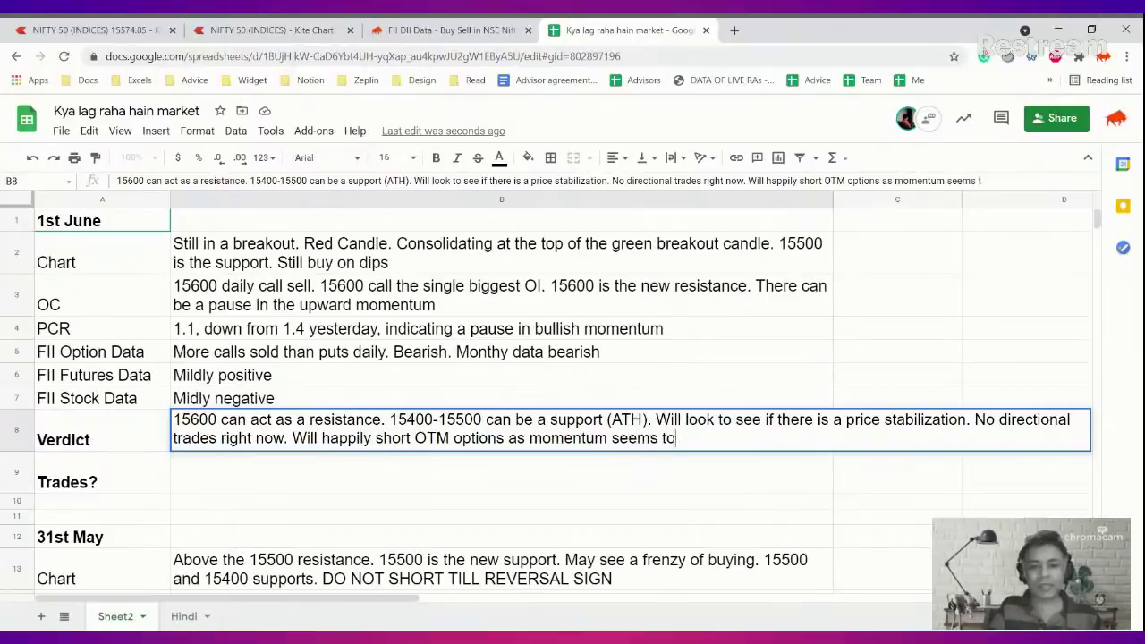
text( have slowed )
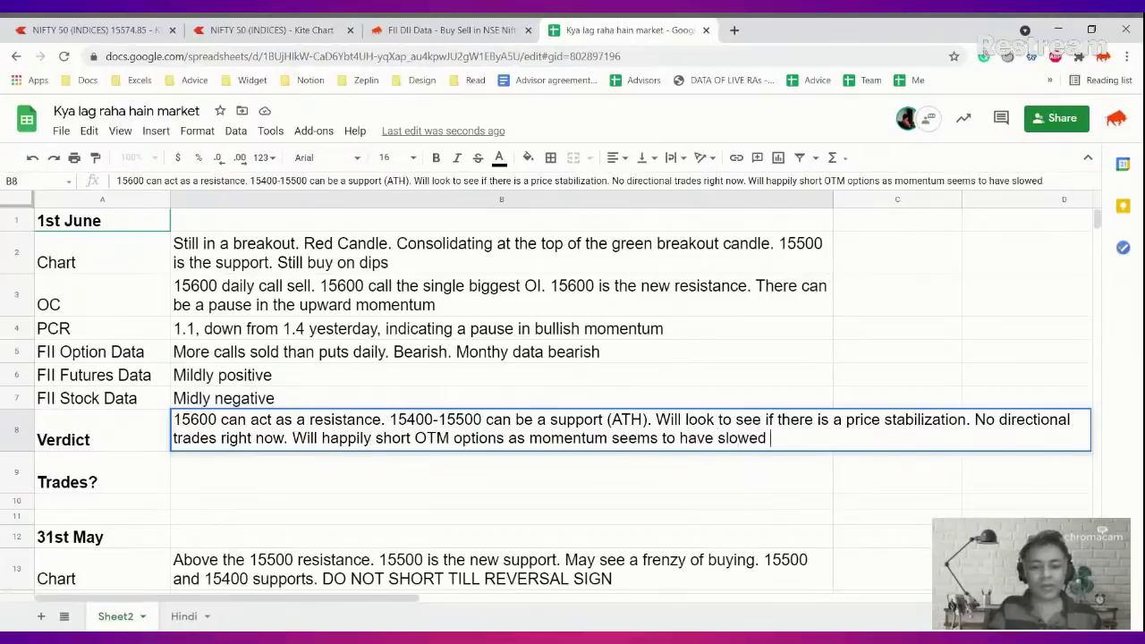
text(down)
key(Return)
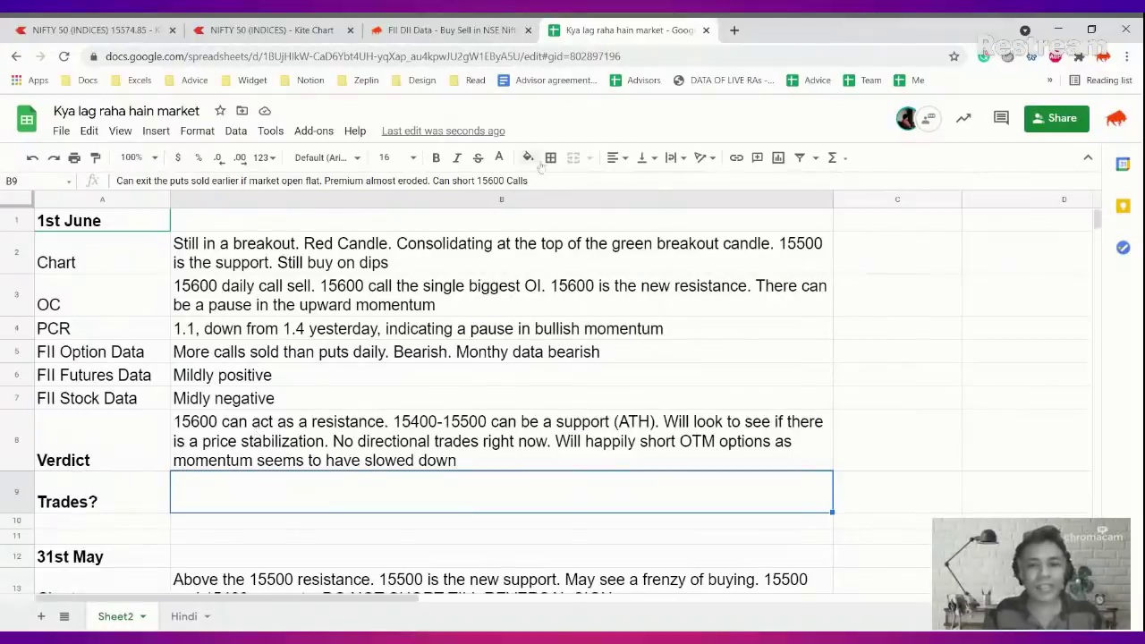
- Reset the B9 Trades note text colour to black, narrow column B, and switch to Sensibull
click(499, 158)
click(507, 186)
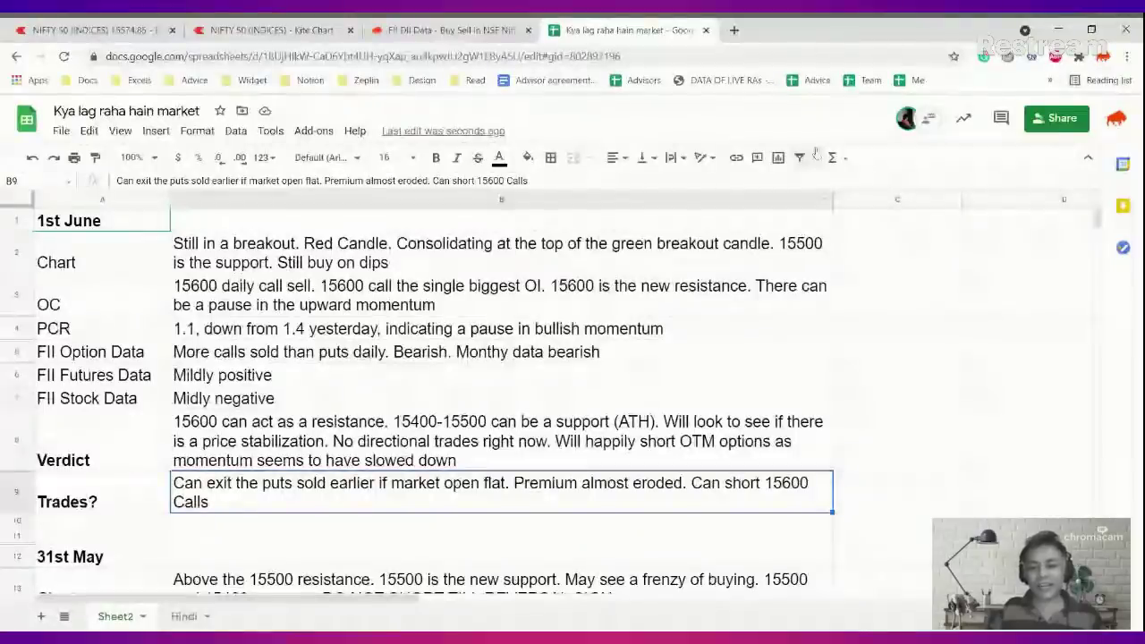
drag(832, 199, 767, 199)
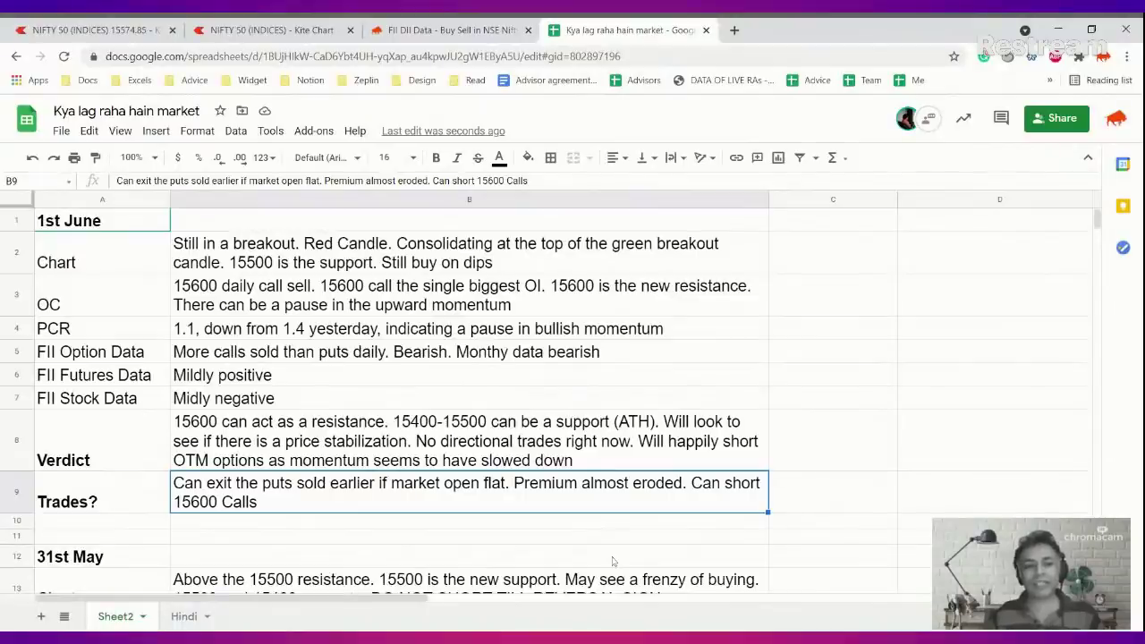
key(ctrl+shift+Tab)
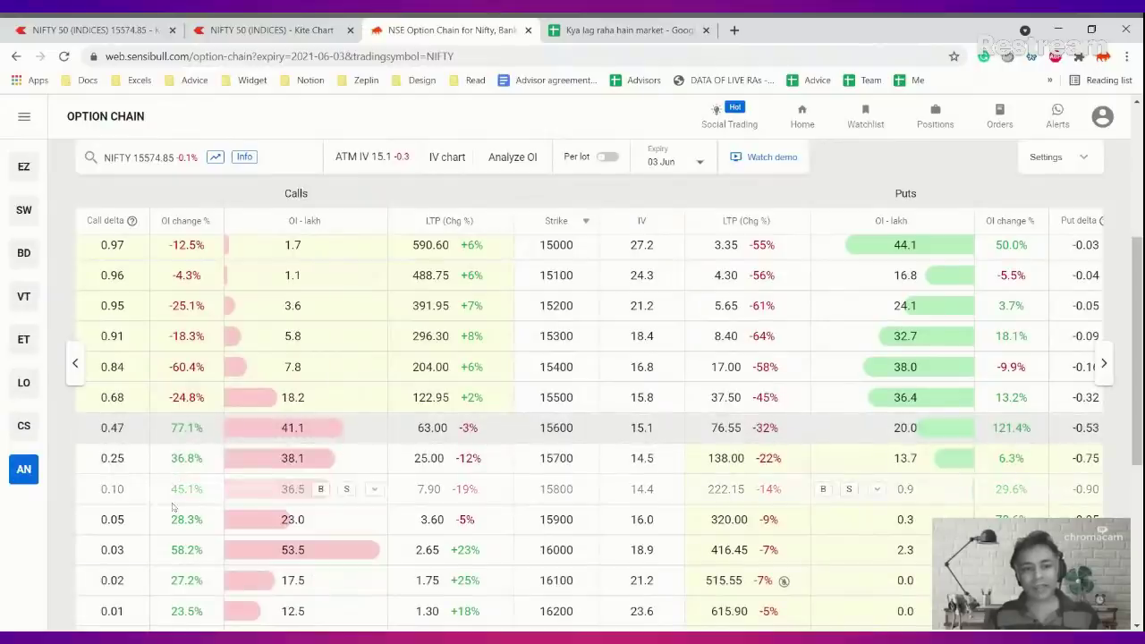
- Append 'or above' to the B9 Trades note, then go back to the NIFTY option chain
click(578, 30)
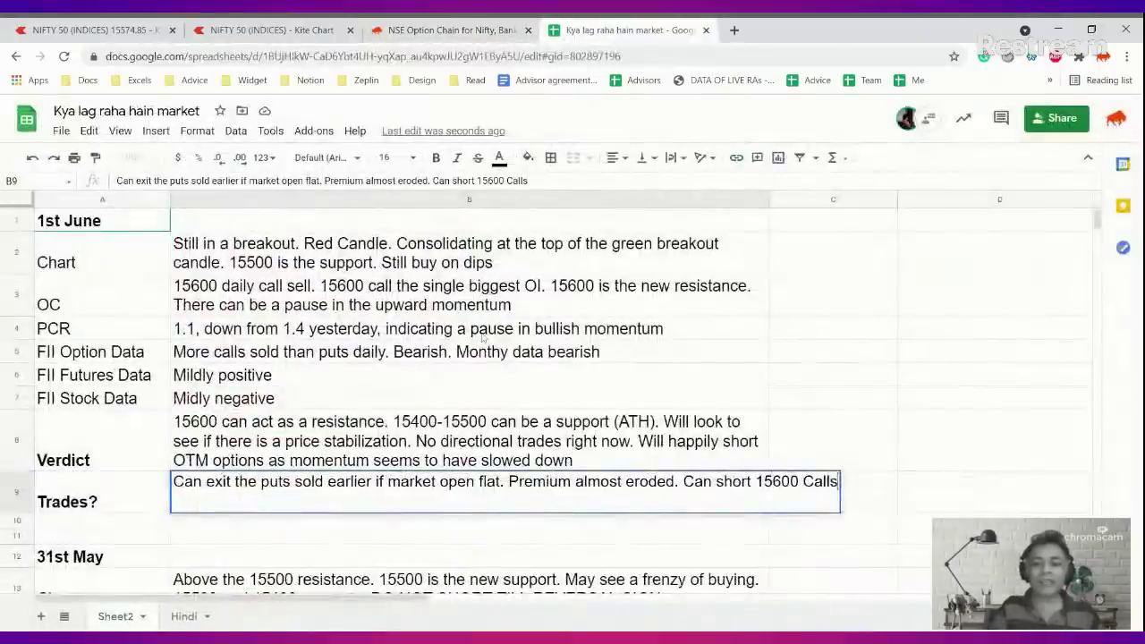
text(or)
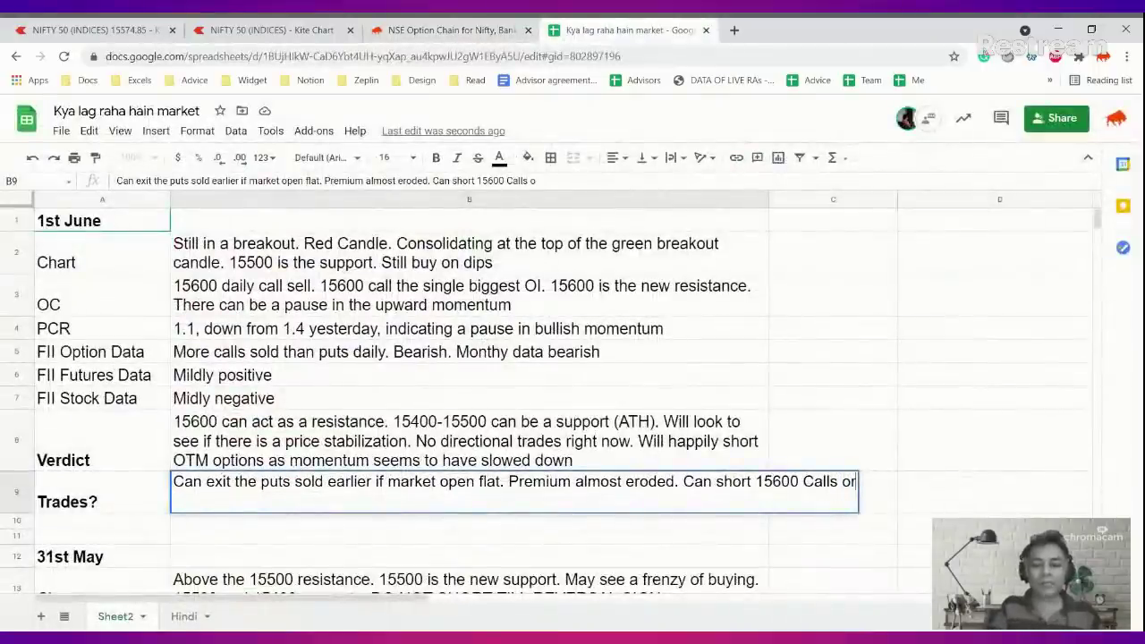
text( above)
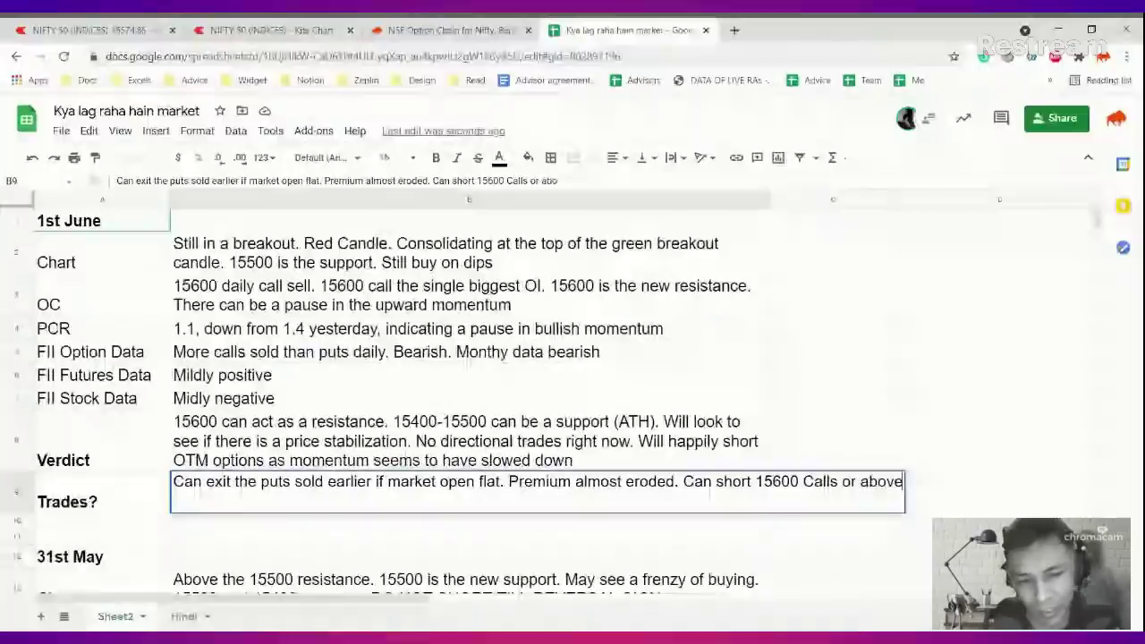
key(ctrl+Return)
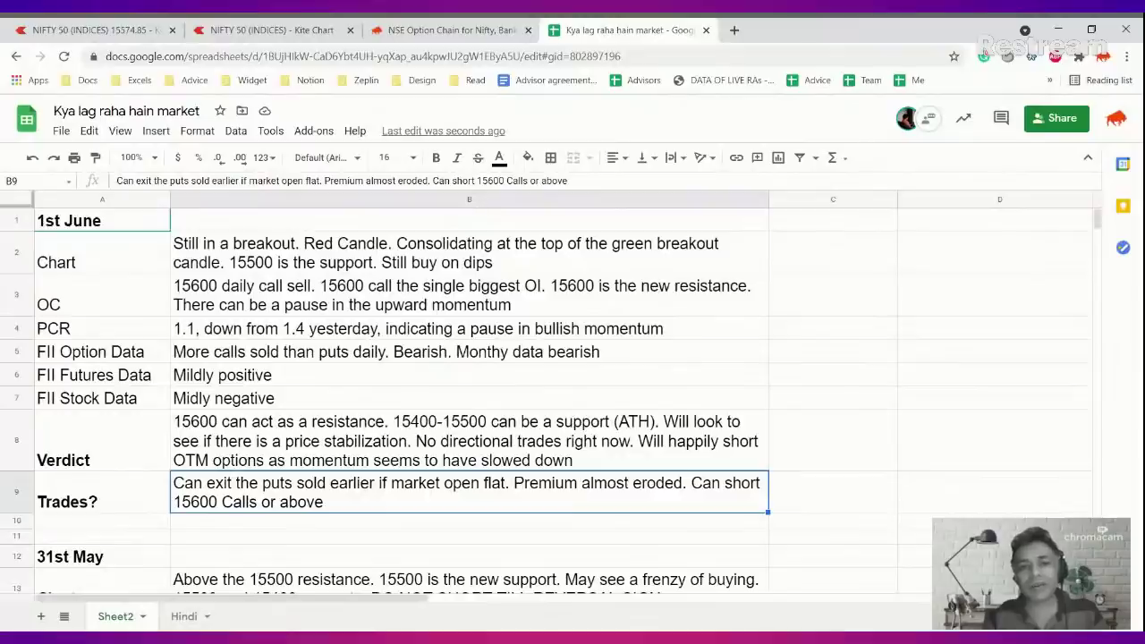
click(372, 29)
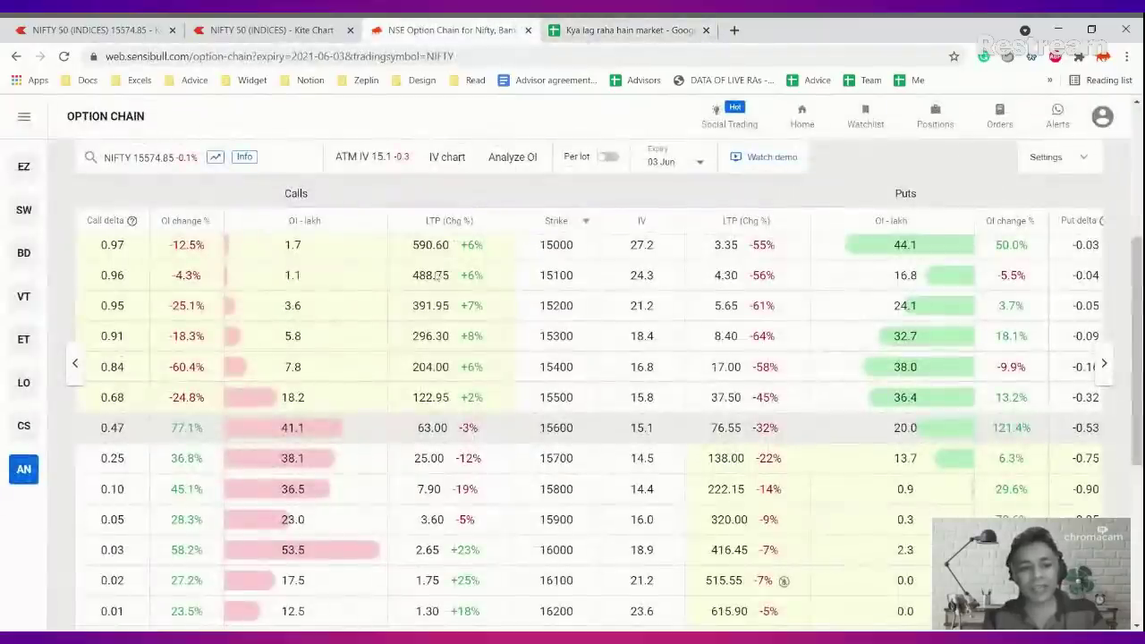
- Review Sensibull's Multi Strike OI change-by-strike and Historical Option Chain charts, then return to the sheet
mouse_move(56, 595)
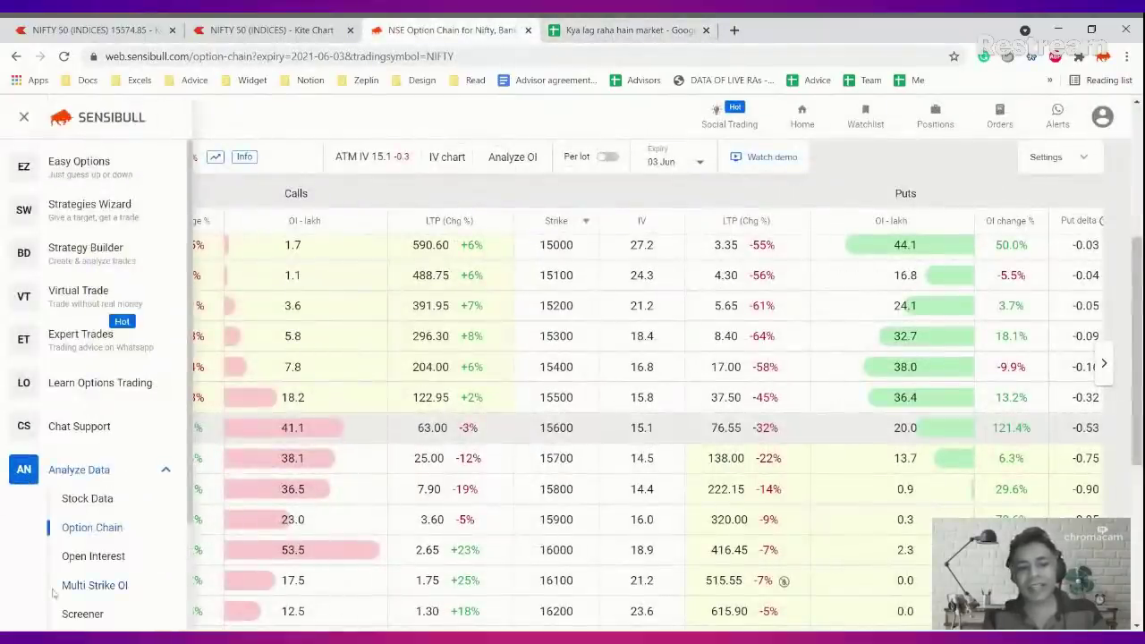
click(86, 585)
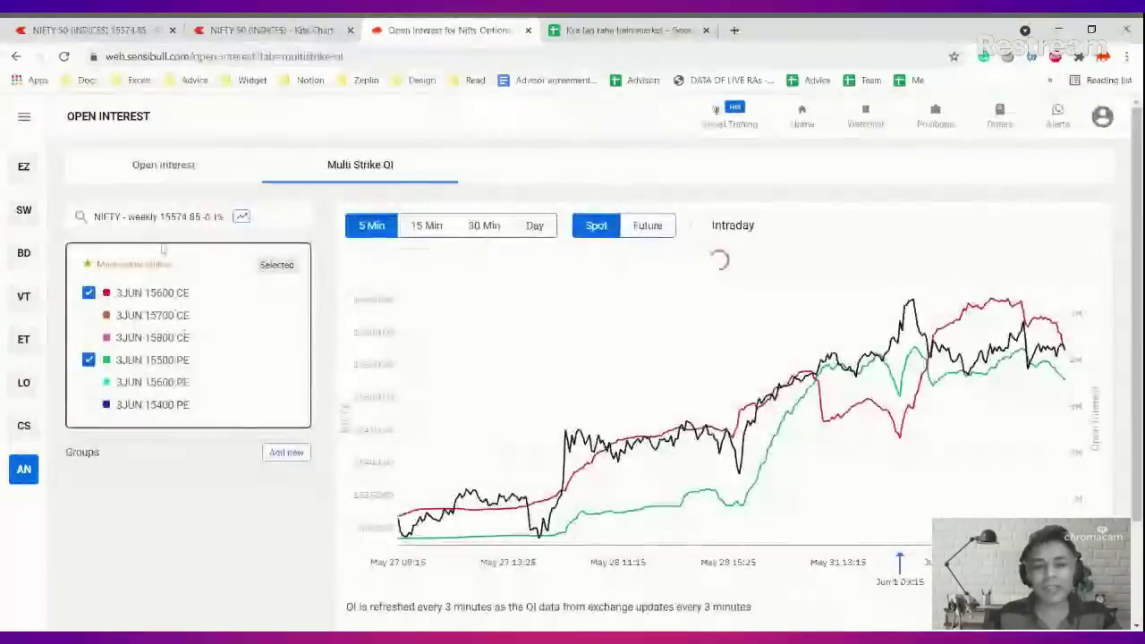
click(186, 171)
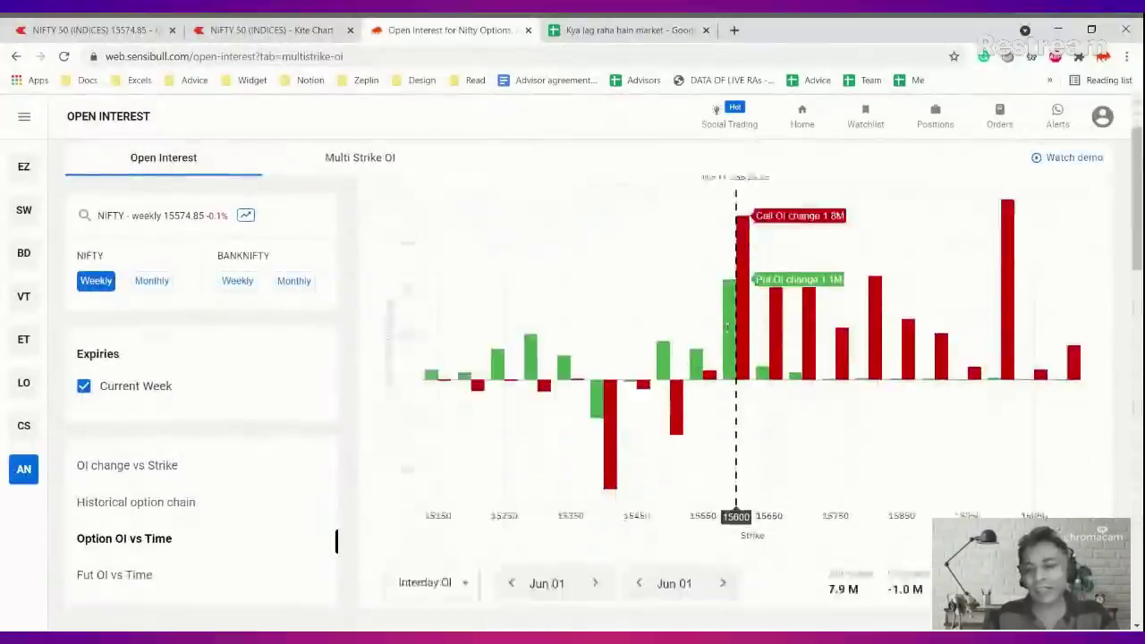
scroll(734, 295, down, 3)
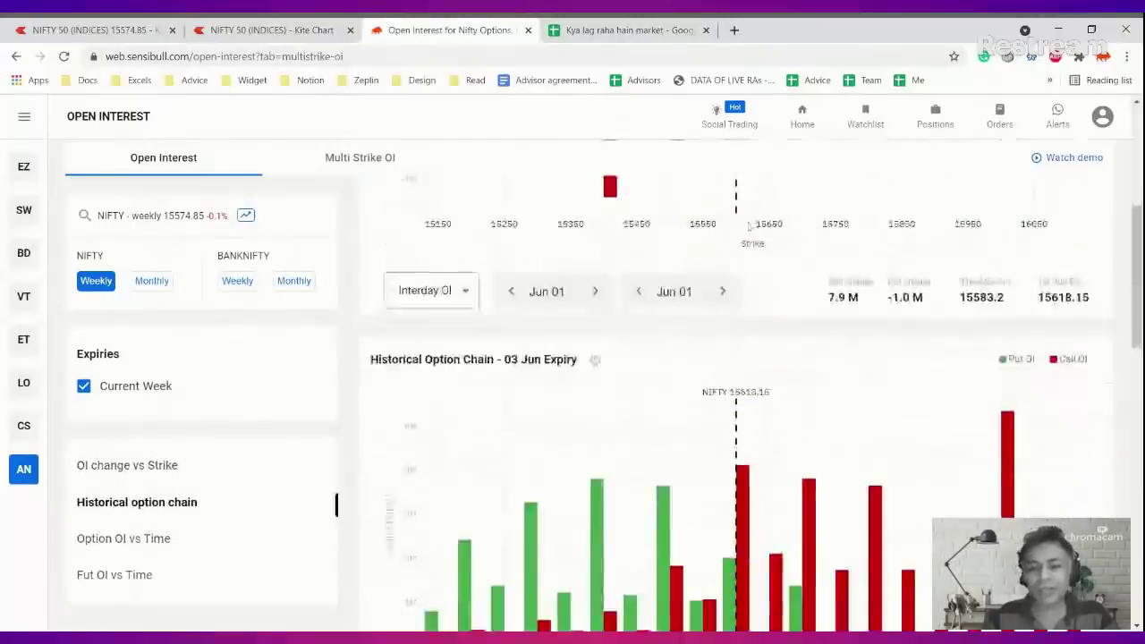
scroll(744, 228, down, 2)
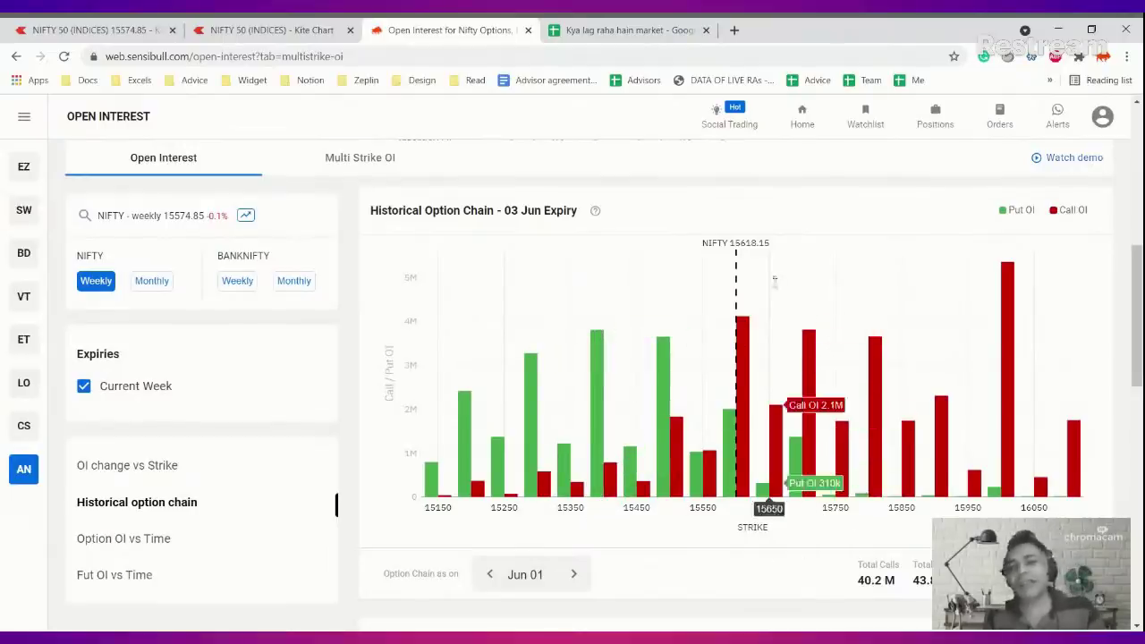
click(626, 29)
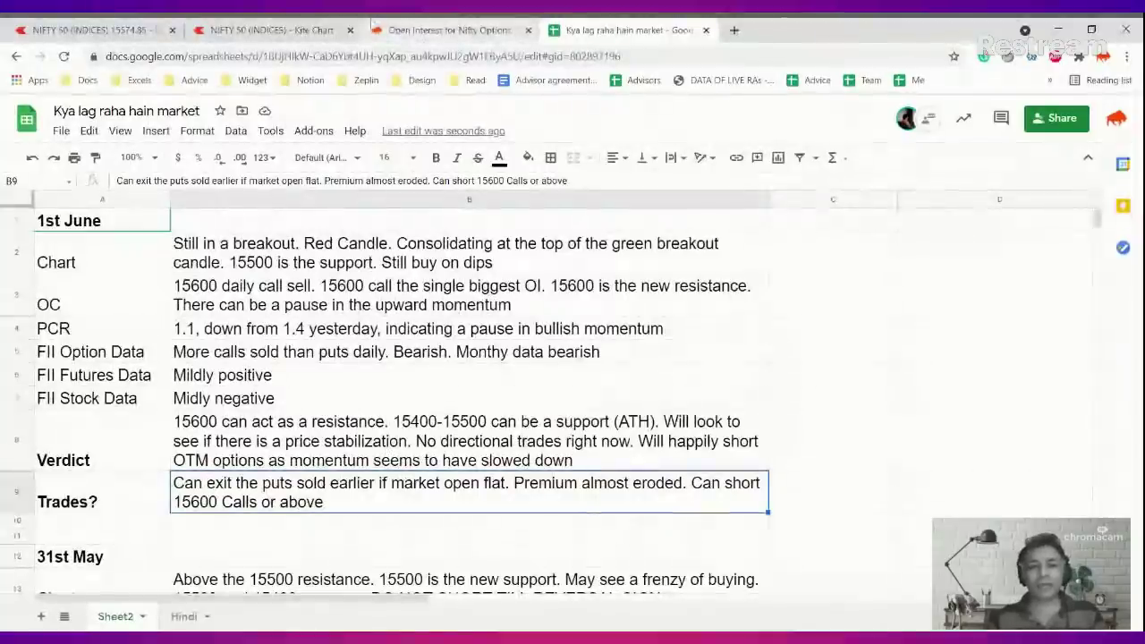
- Switch the Kite chart from NIFTY 50 to NIFTY BANK (INDICES) and start a new symbol search
click(304, 24)
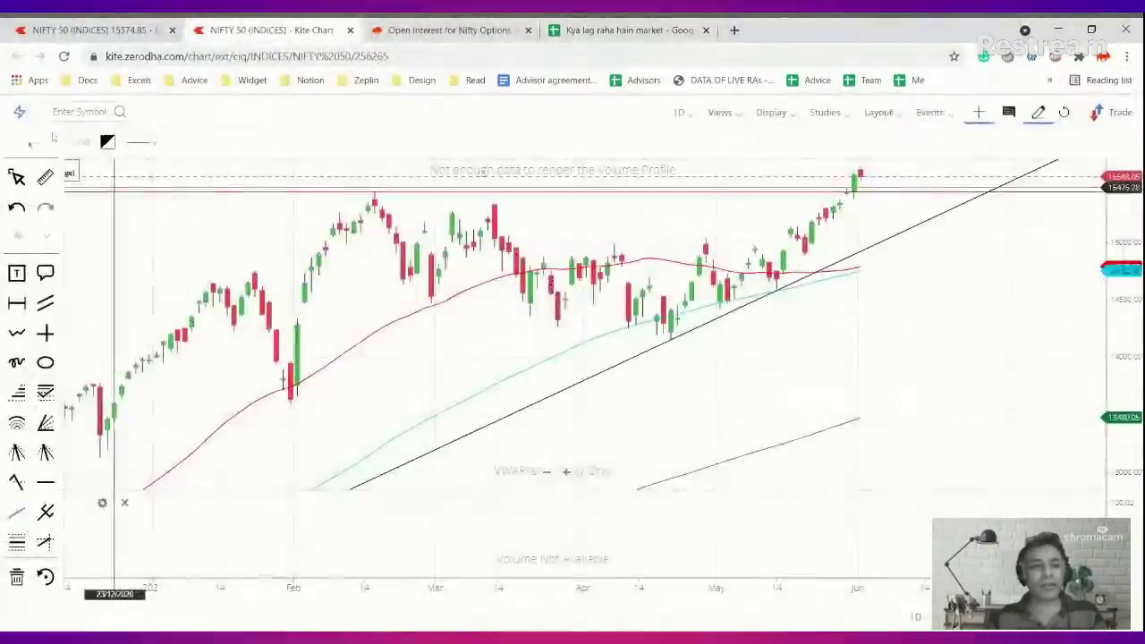
click(76, 36)
click(268, 29)
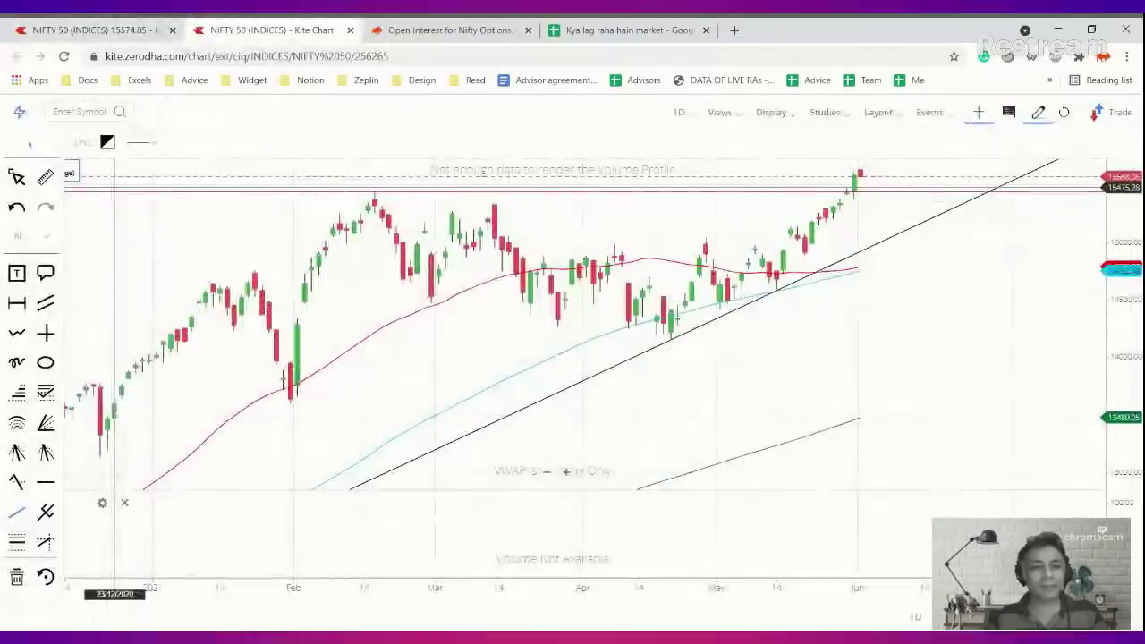
text(c)
text(ank n)
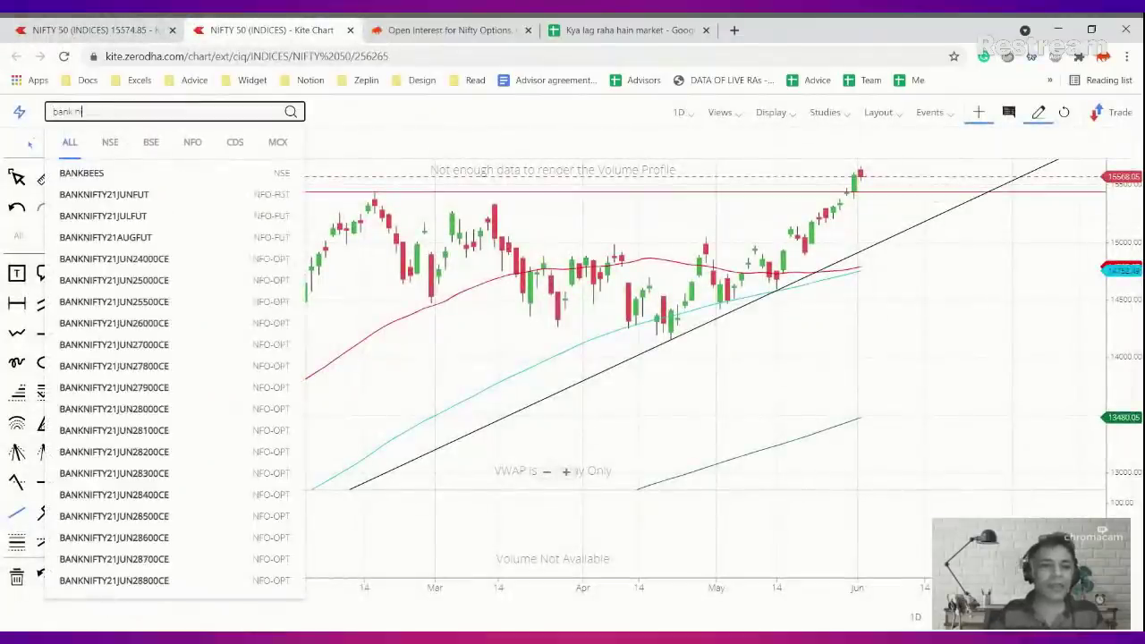
key(BackSpace)
key(BackSpace)
key(BackSpace)
key(BackSpace)
key(BackSpace)
key(BackSpace)
text(nifty bank)
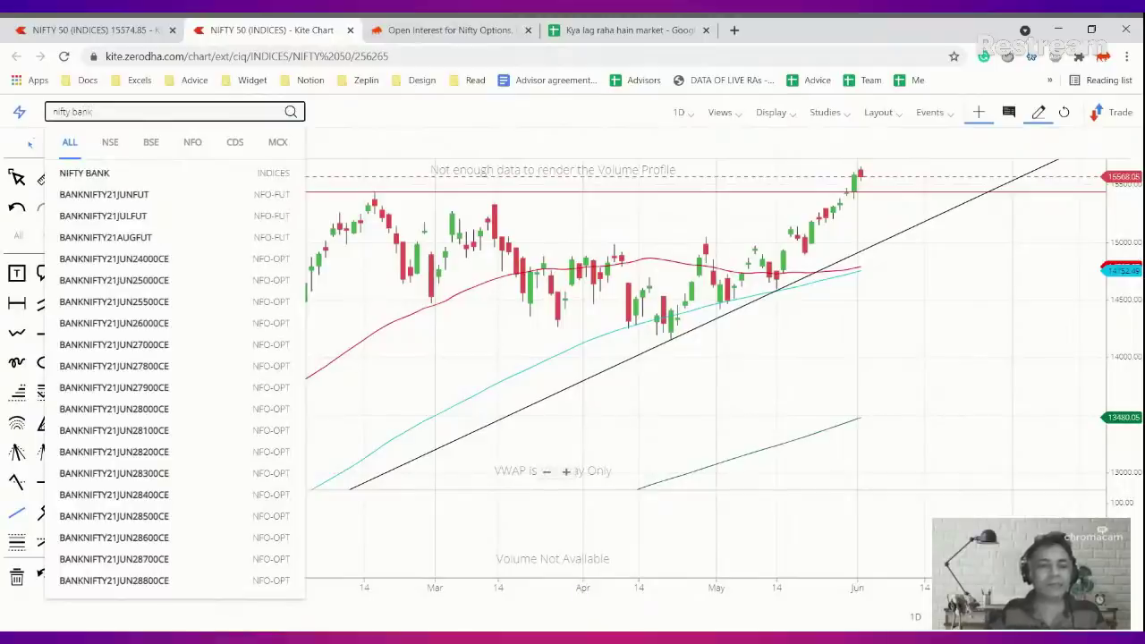
click(87, 176)
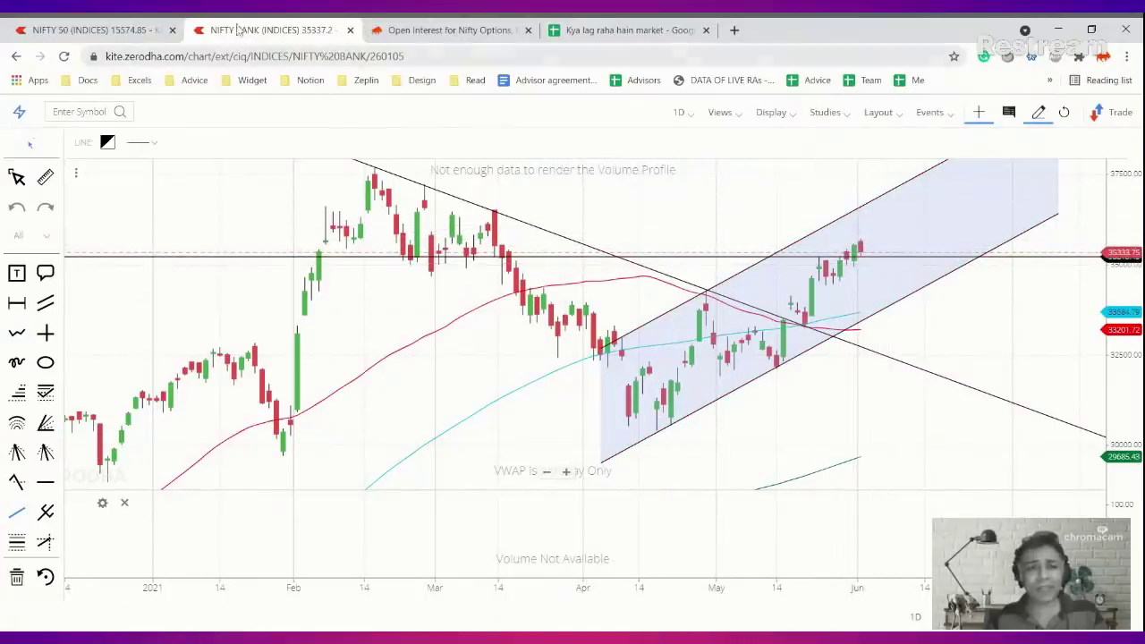
click(72, 111)
- Load USDINR21JUNFUT with 1W candles, zoom out, and return to the market notes sheet
text(usdinr)
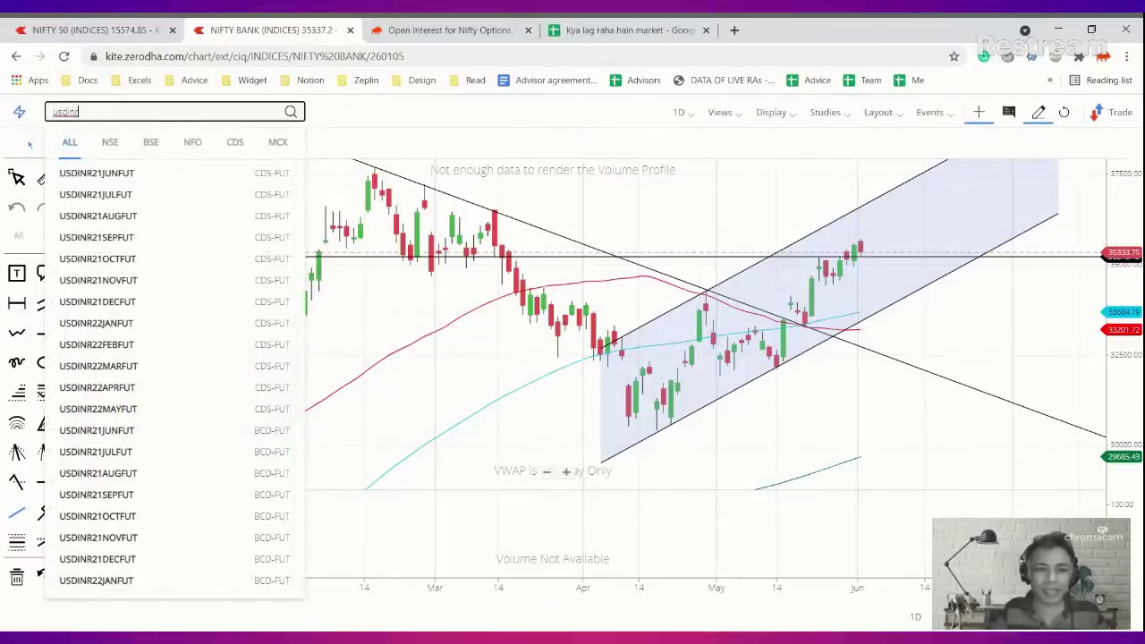
key(Return)
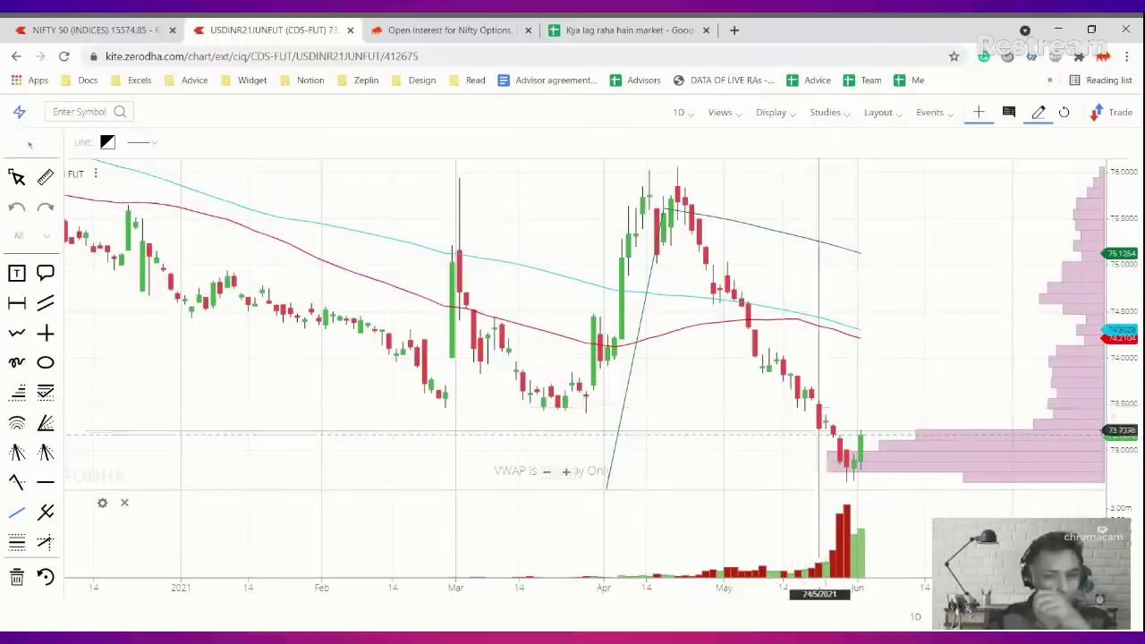
click(691, 113)
click(704, 421)
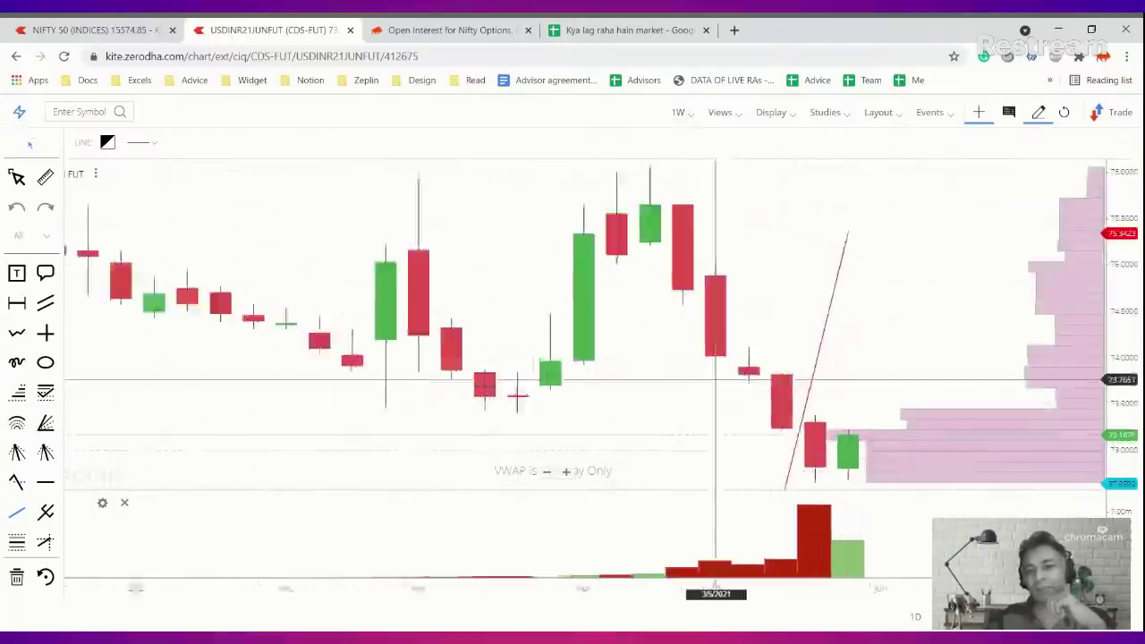
scroll(736, 380, down, 5)
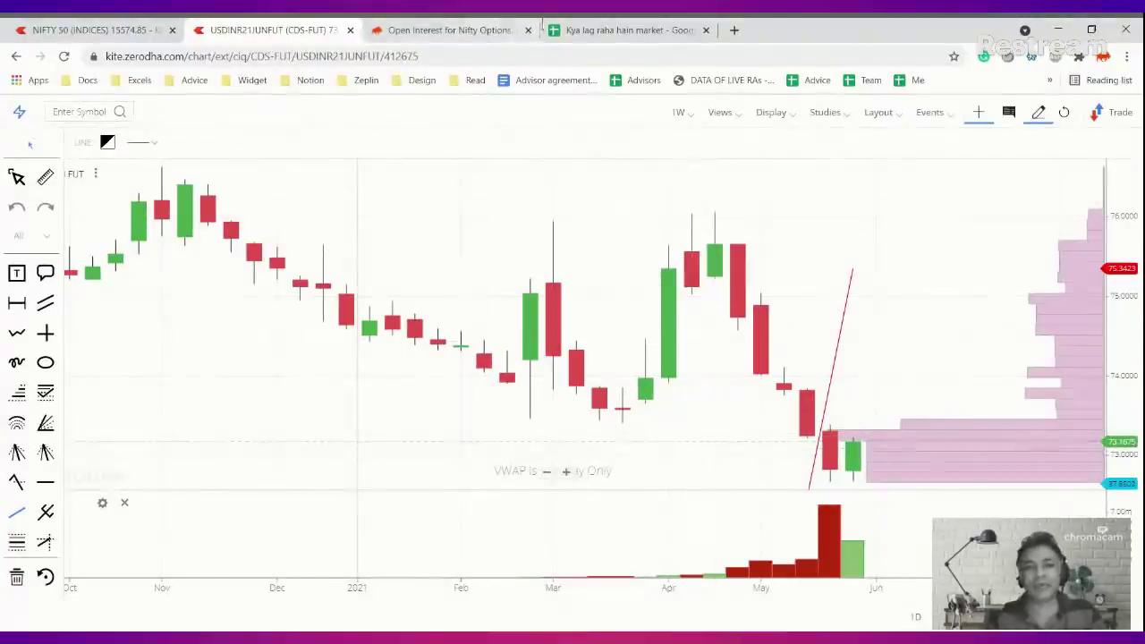
click(629, 27)
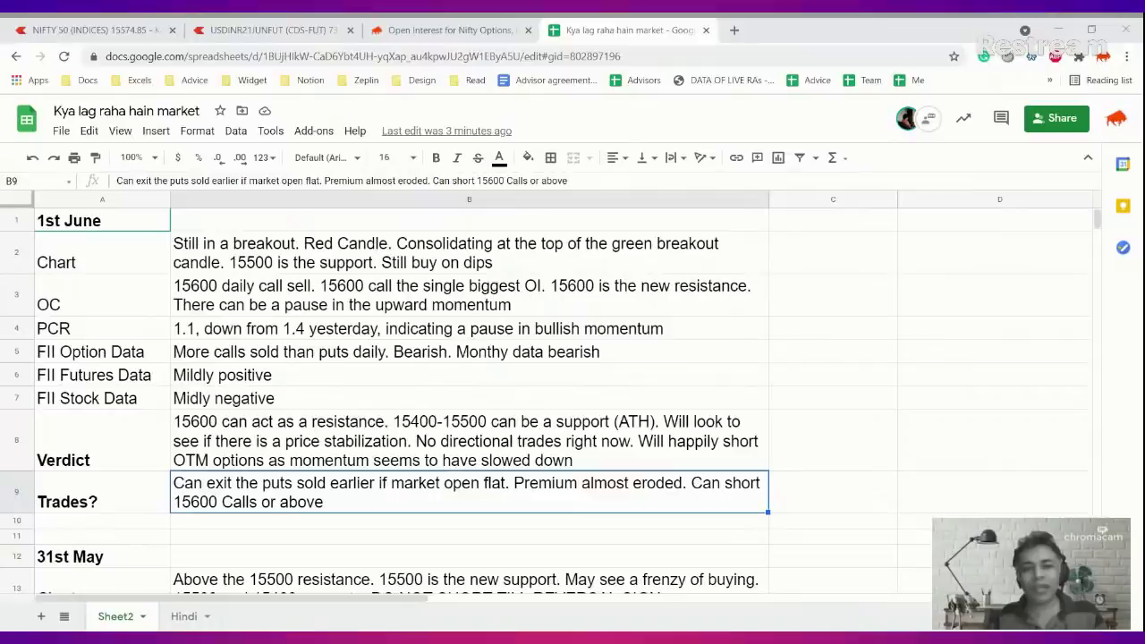
- Reopen Sensibull's Open Interest page and scroll to the Jun 01 OI change vs strike chart
click(447, 29)
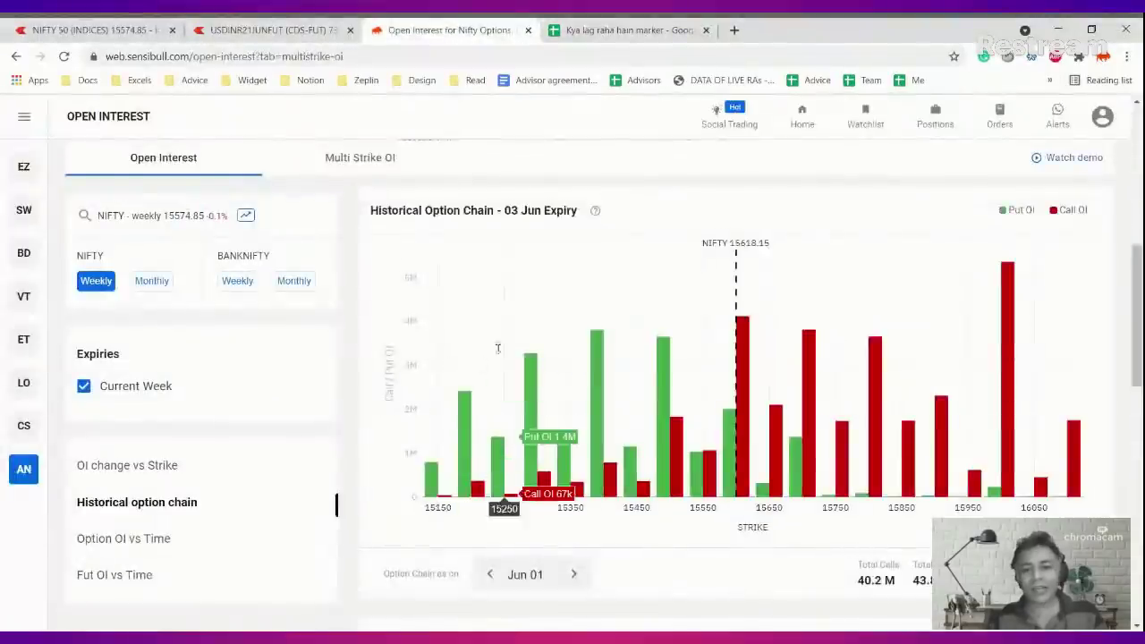
scroll(528, 286, down, 2)
scroll(530, 327, up, 5)
scroll(596, 246, down, 3)
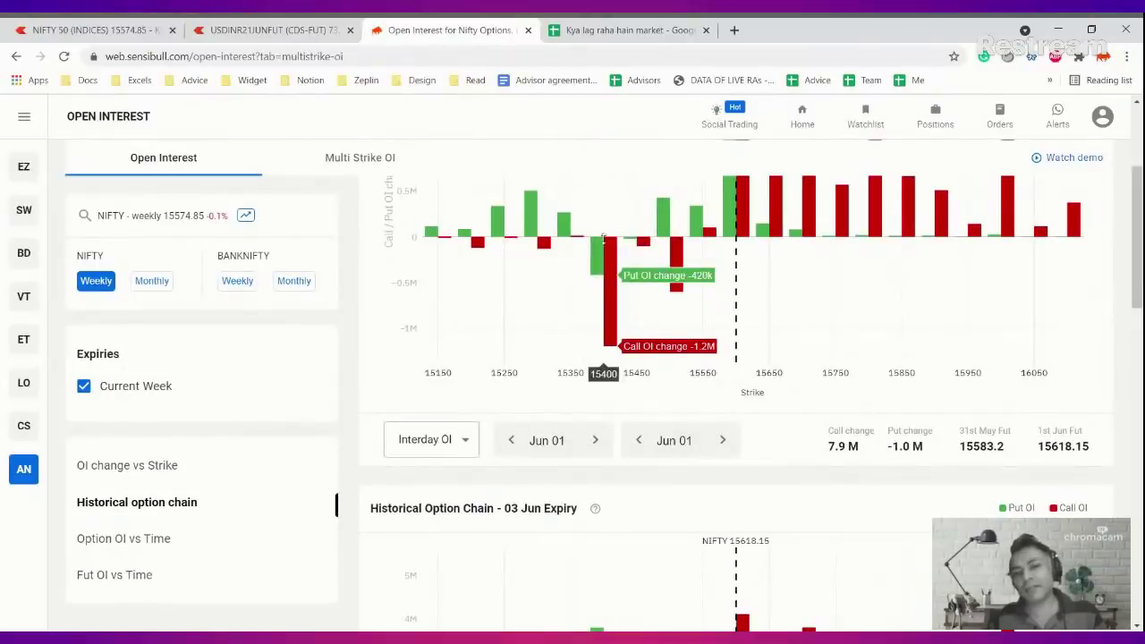
scroll(598, 269, up, 1)
scroll(594, 286, up, 1)
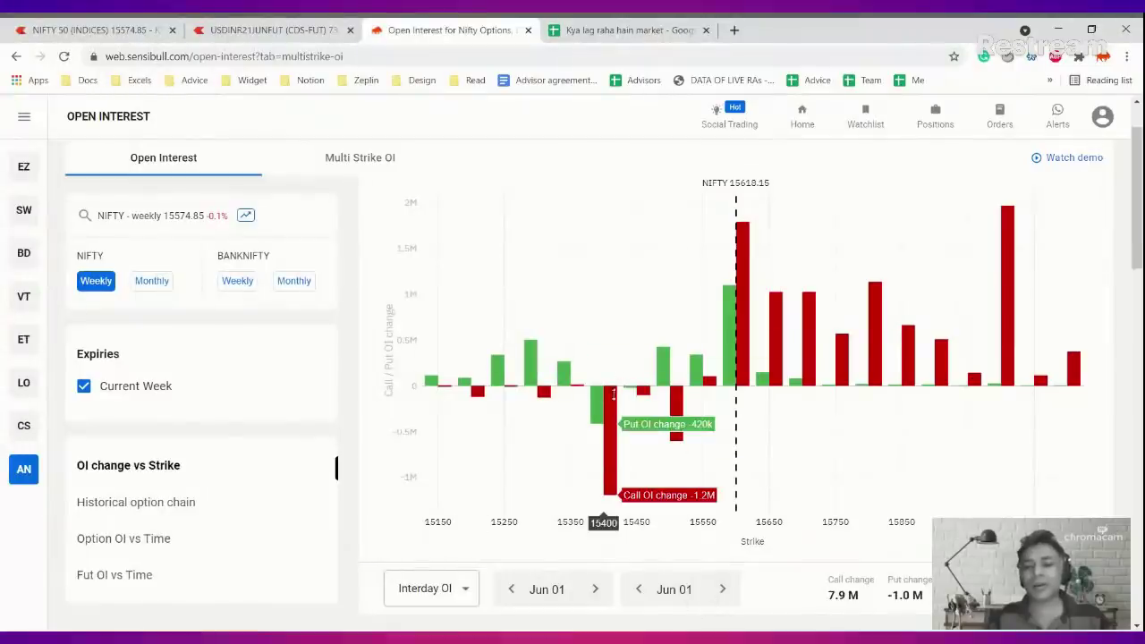
- Move past the notes sheet and OI page to the NIFTY 50 Kite chart
click(589, 25)
click(447, 30)
click(87, 23)
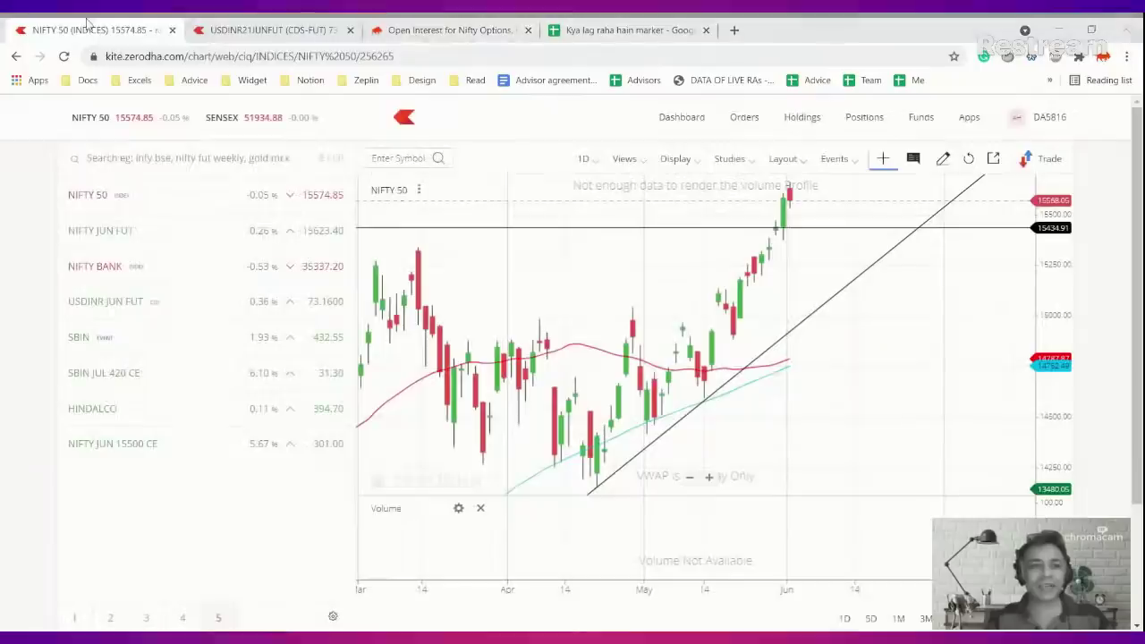